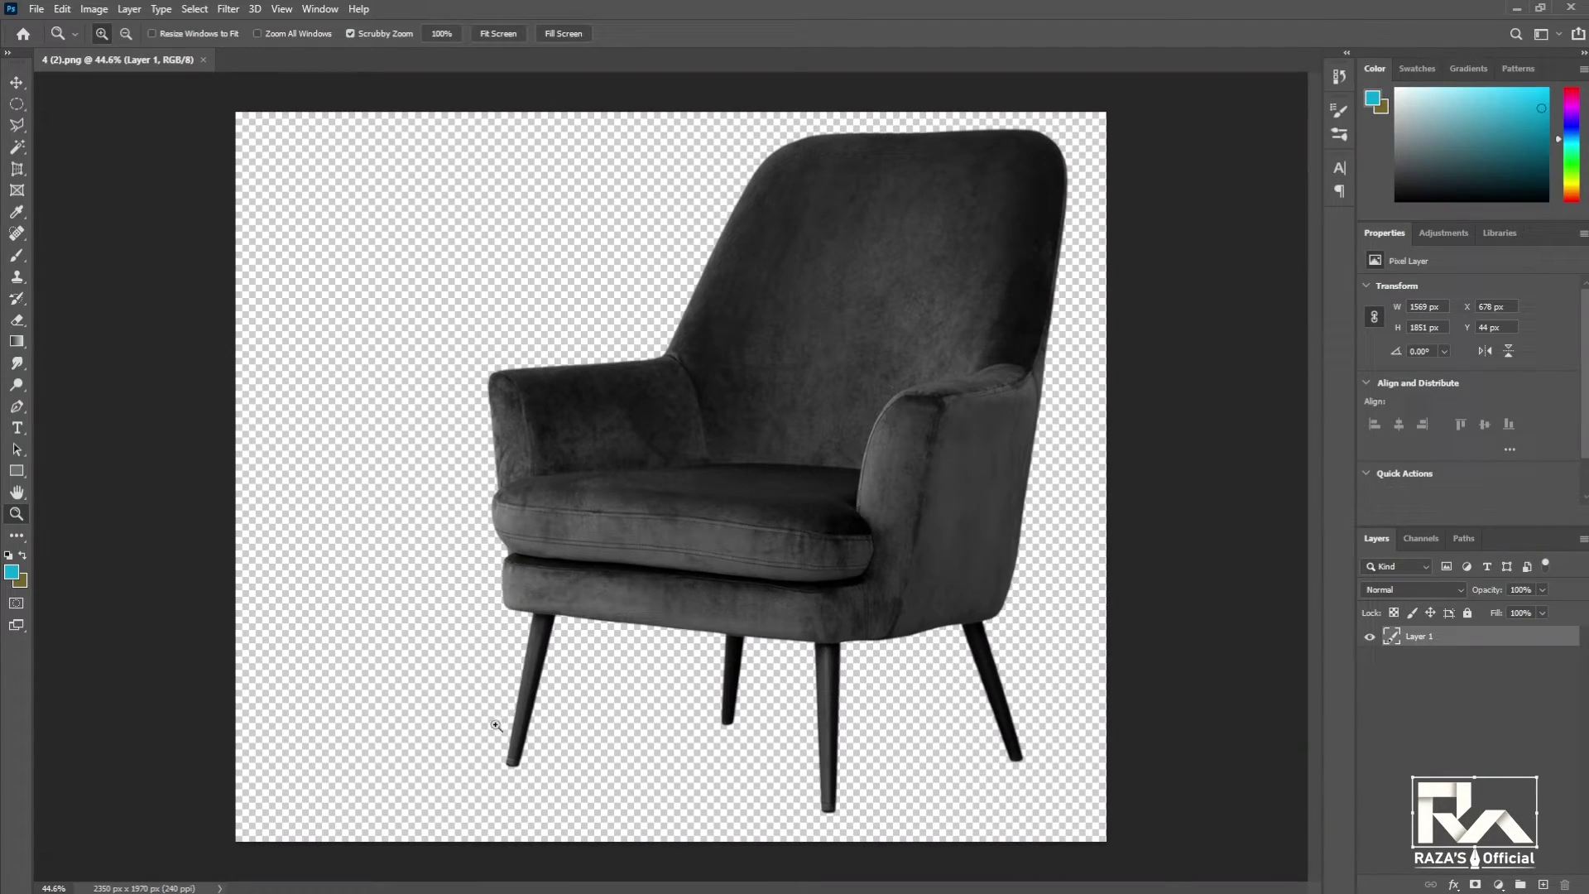
Outline the chair legs with the Polygonal Lasso and copy them onto a new Layer 2.
key(l)
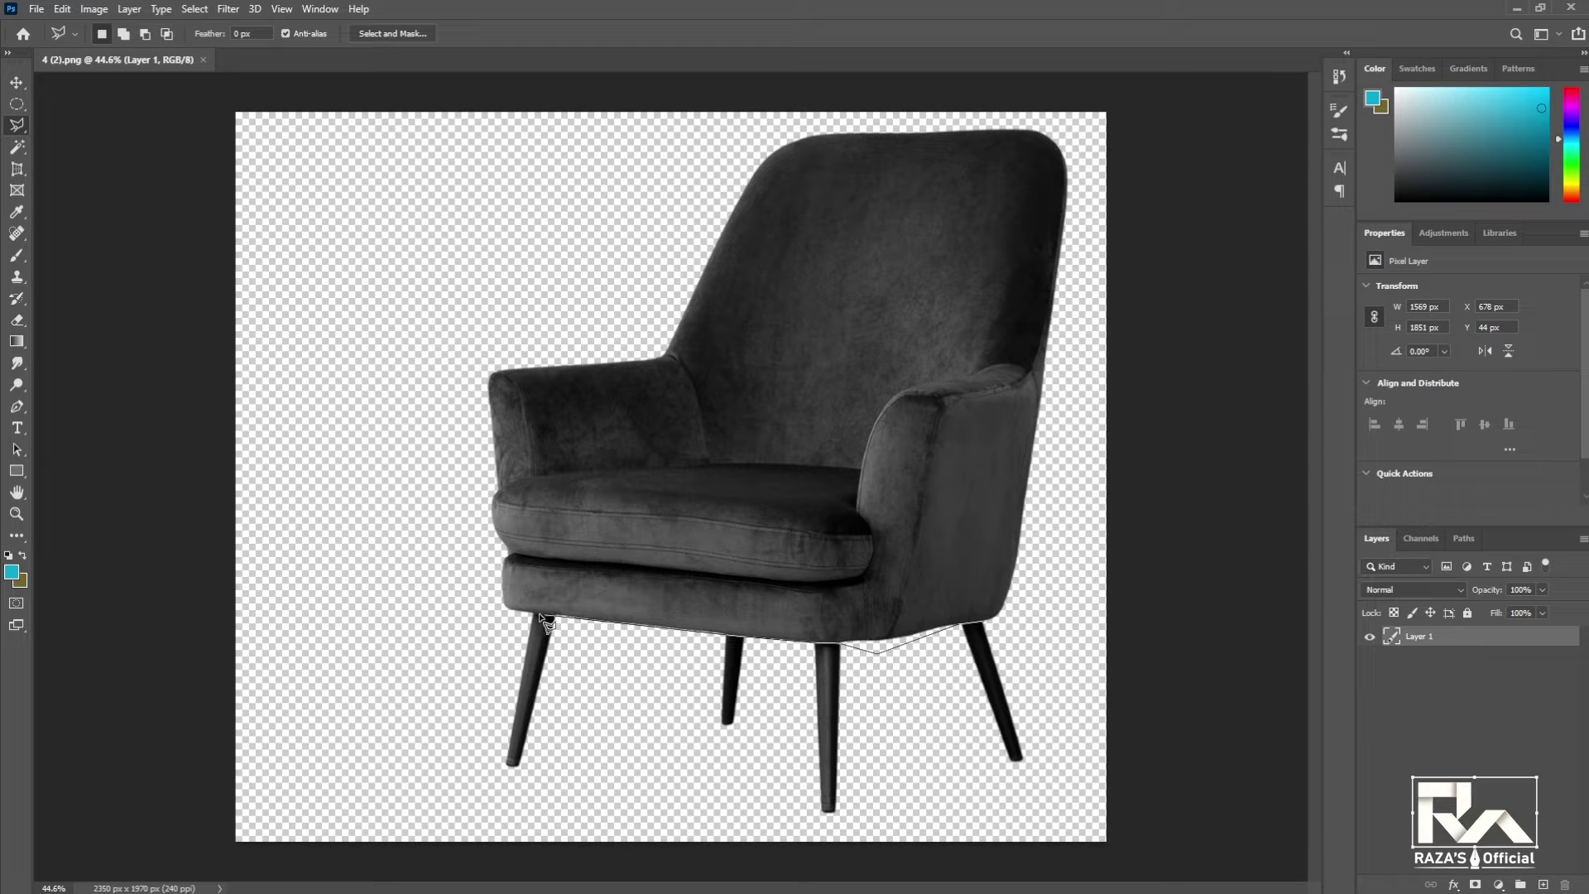
click(490, 816)
click(943, 827)
click(1065, 780)
double_click(1047, 678)
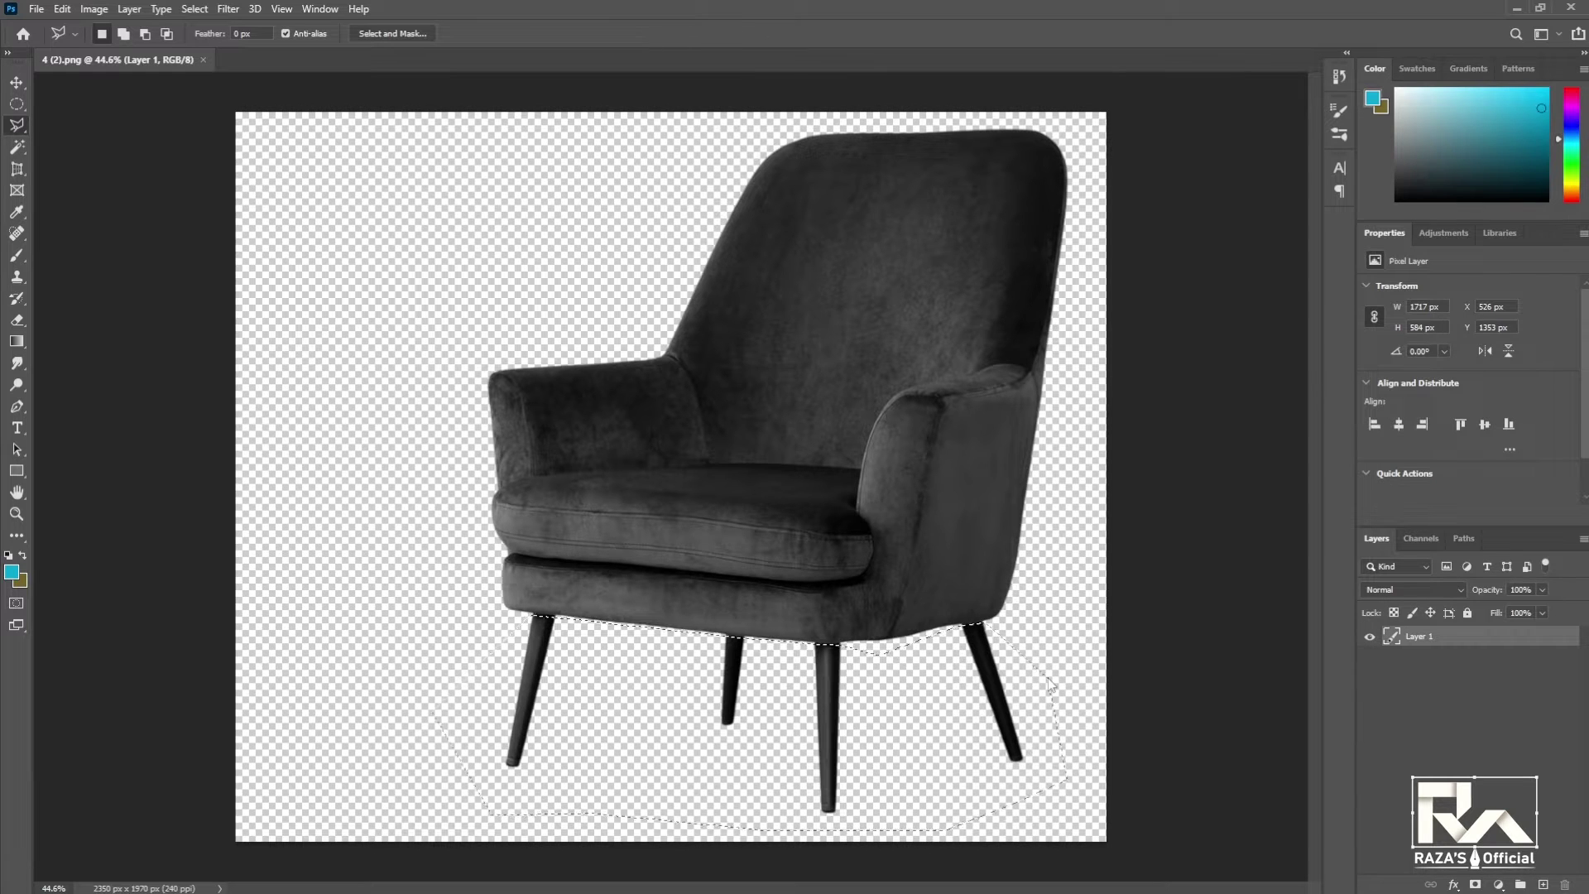
key(ctrl+j)
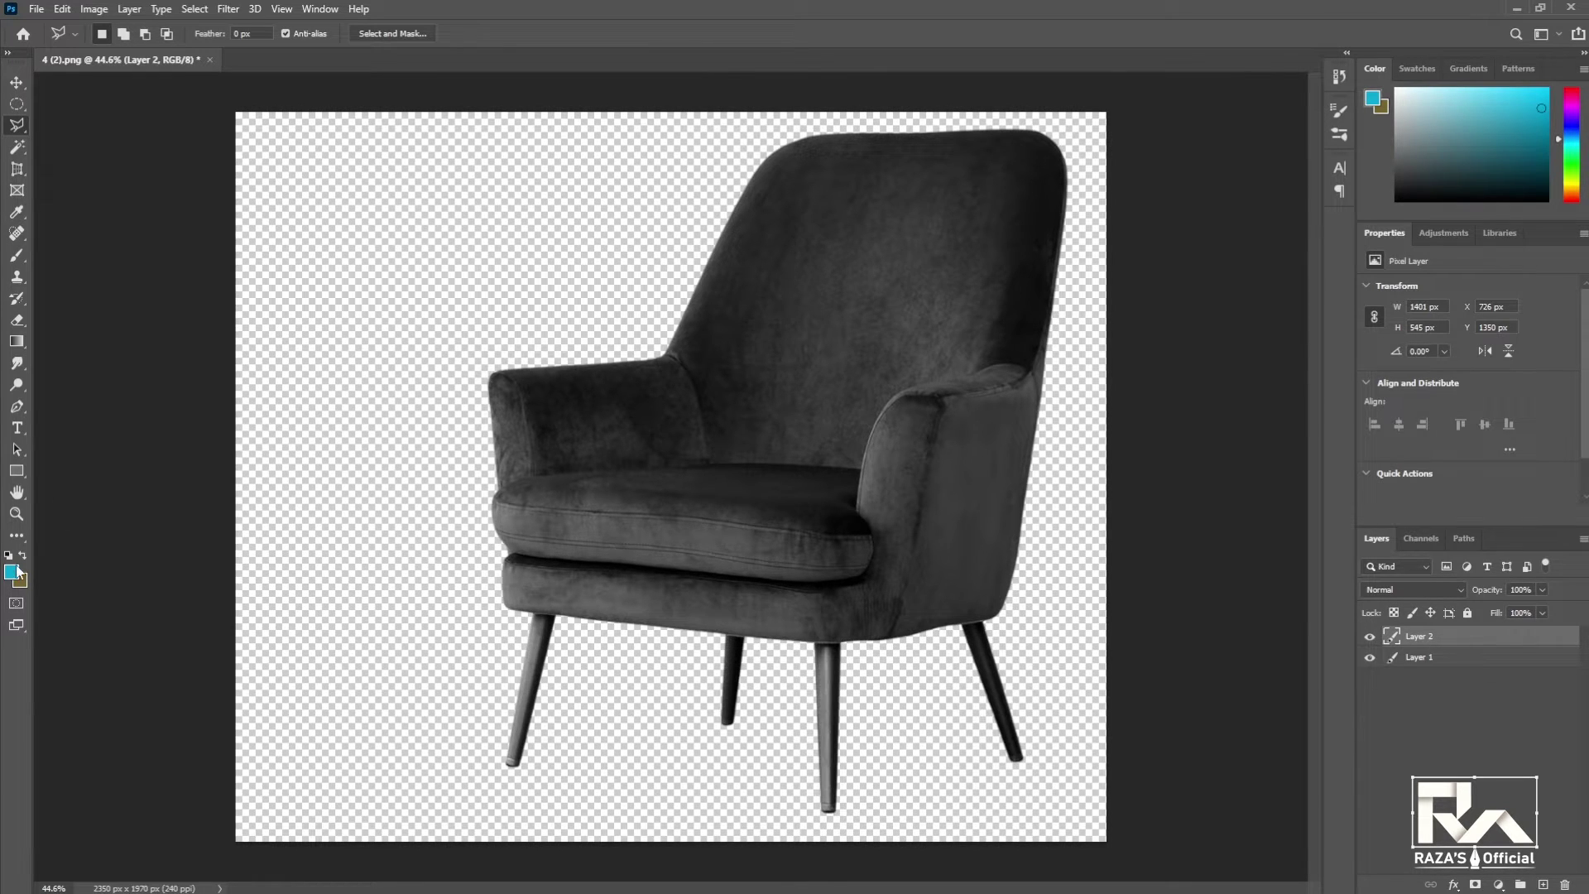
Make the chair body layer active and set the foreground colour to #b21b46.
click(12, 571)
drag(810, 403, 810, 407)
click(683, 280)
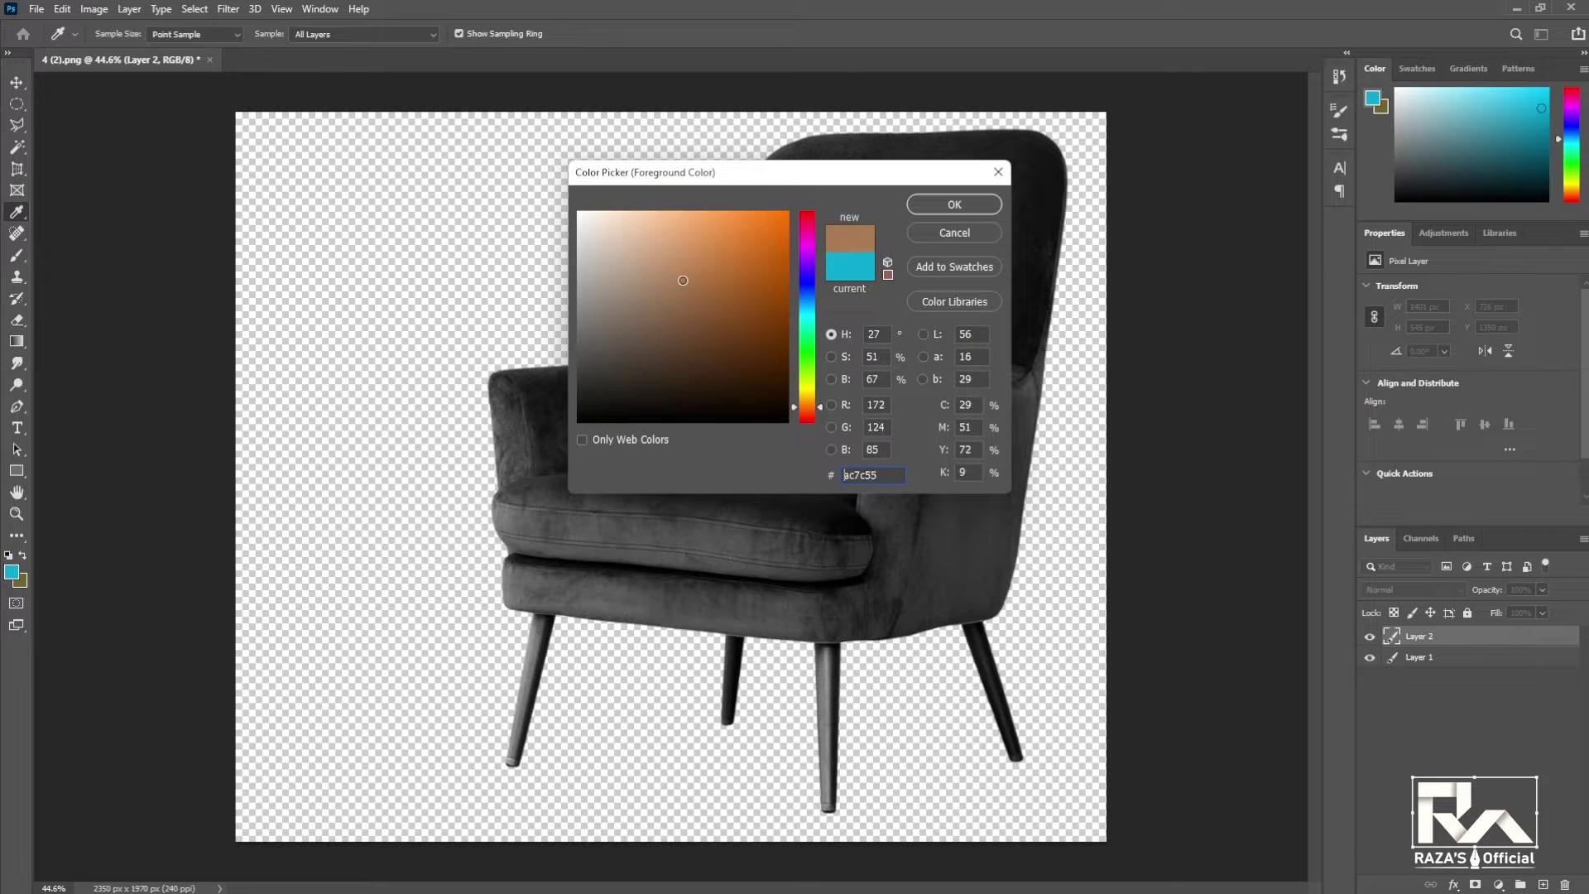
key(Return)
key(alt+bracketleft)
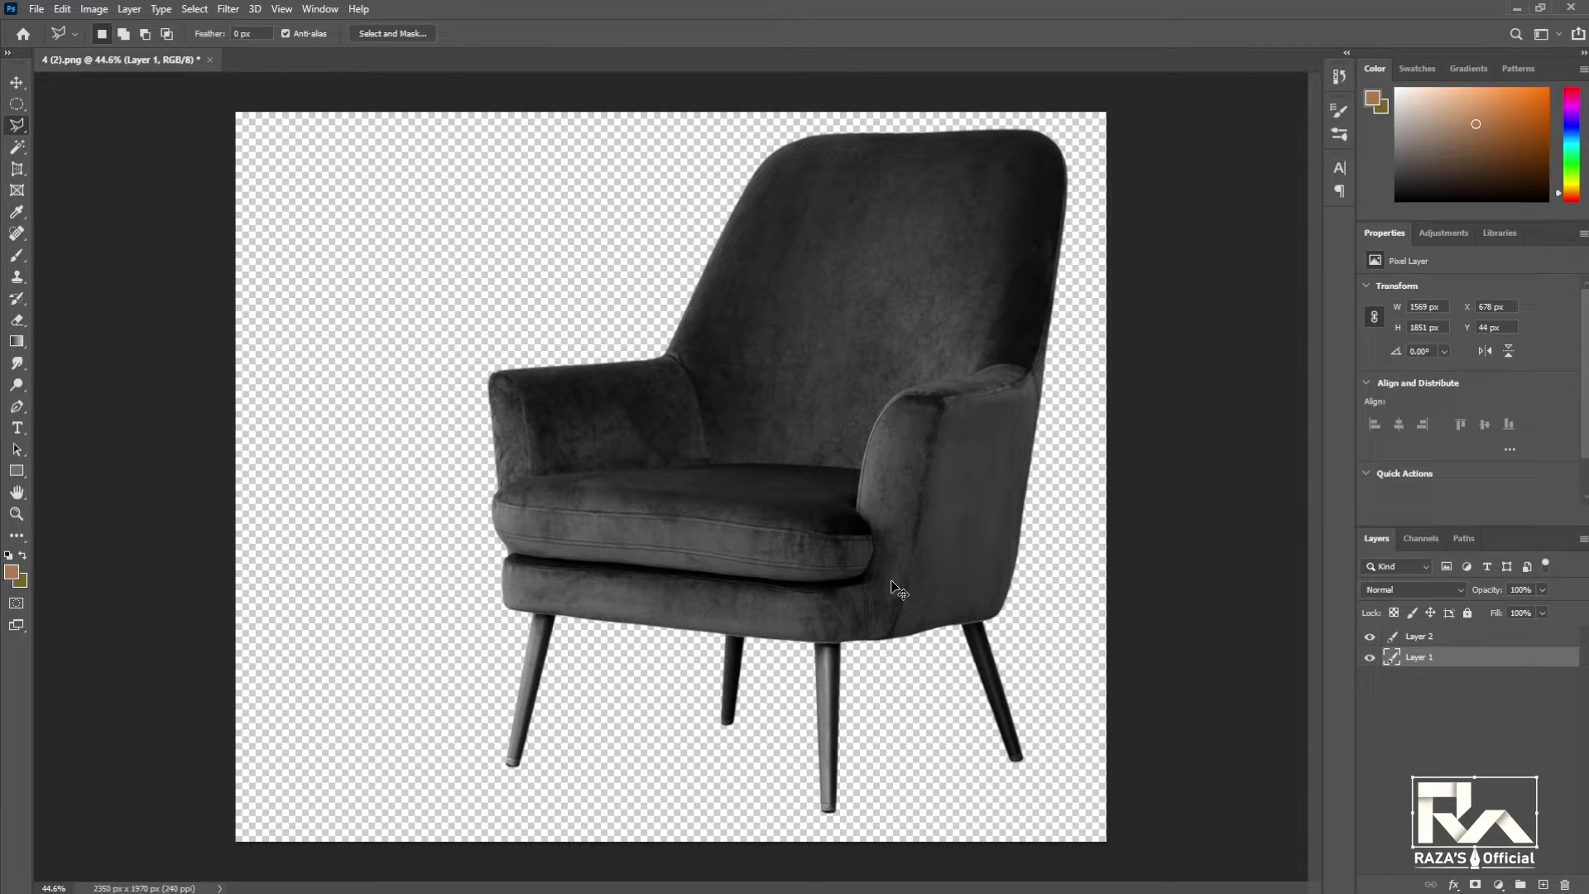
click(12, 571)
text(b21b46)
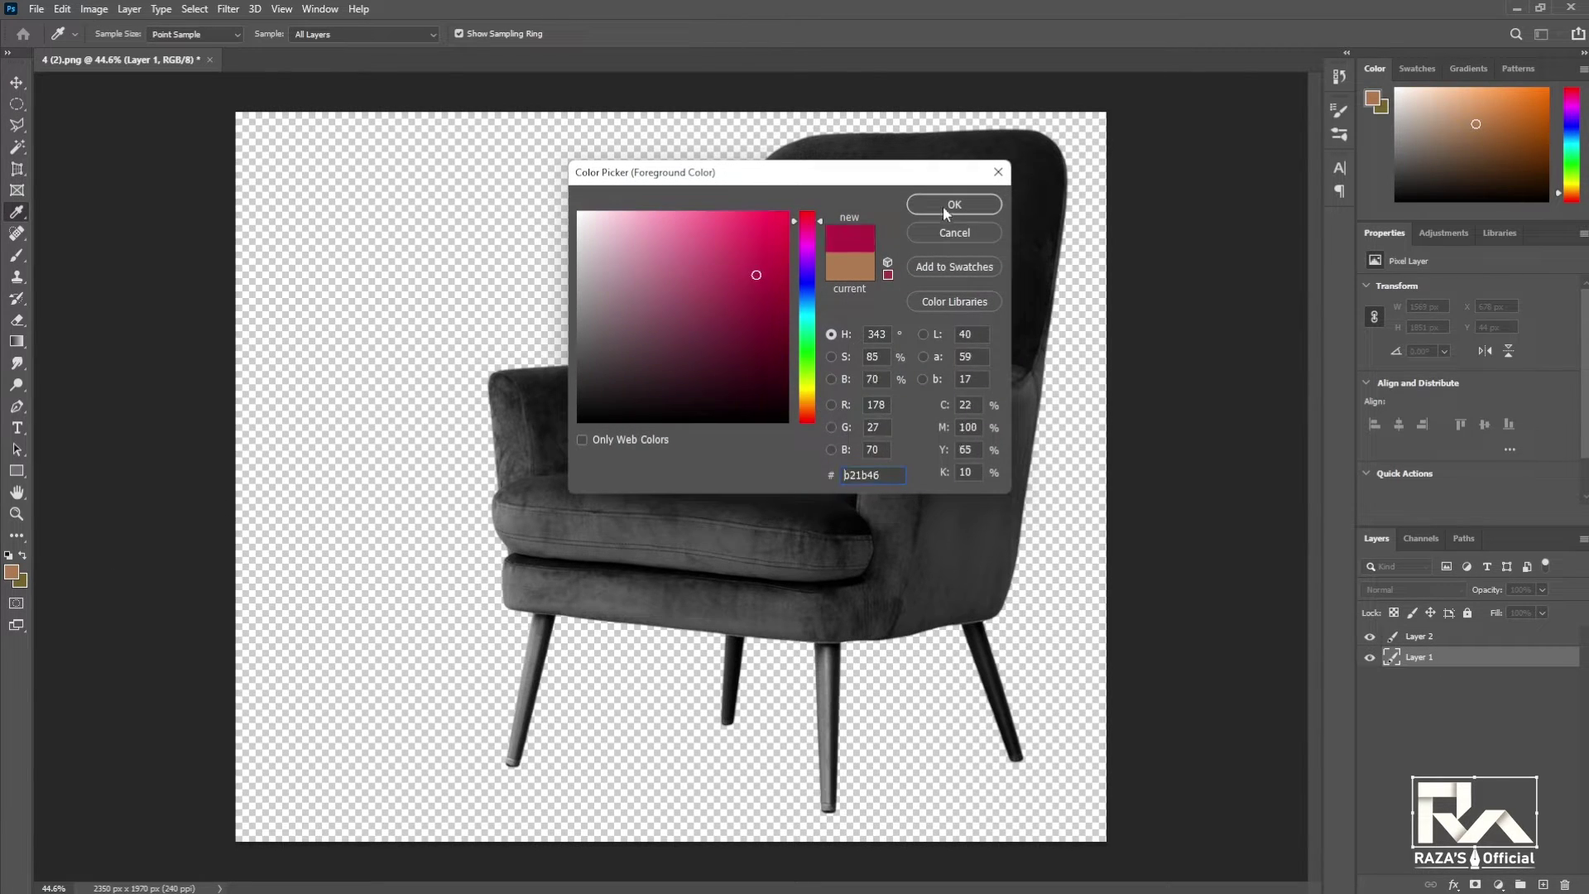
click(946, 211)
Colorize Layer 1 crimson (Hue 358, Saturation 62, Lightness +4), then select the legs layer.
key(v)
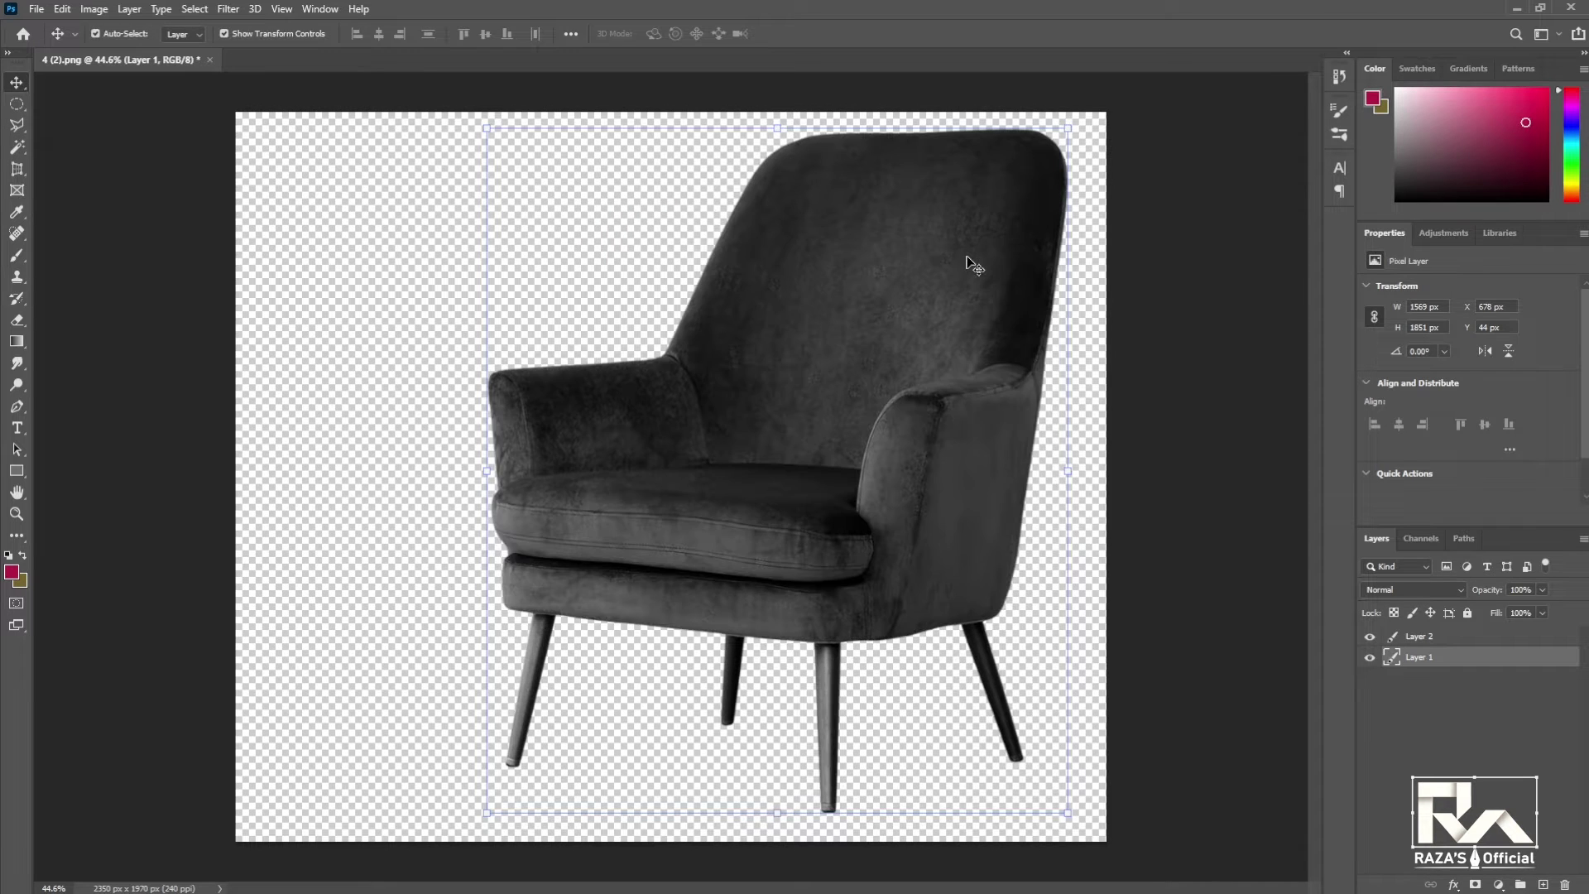
key(ctrl+u)
click(1298, 422)
drag(1150, 368, 1140, 370)
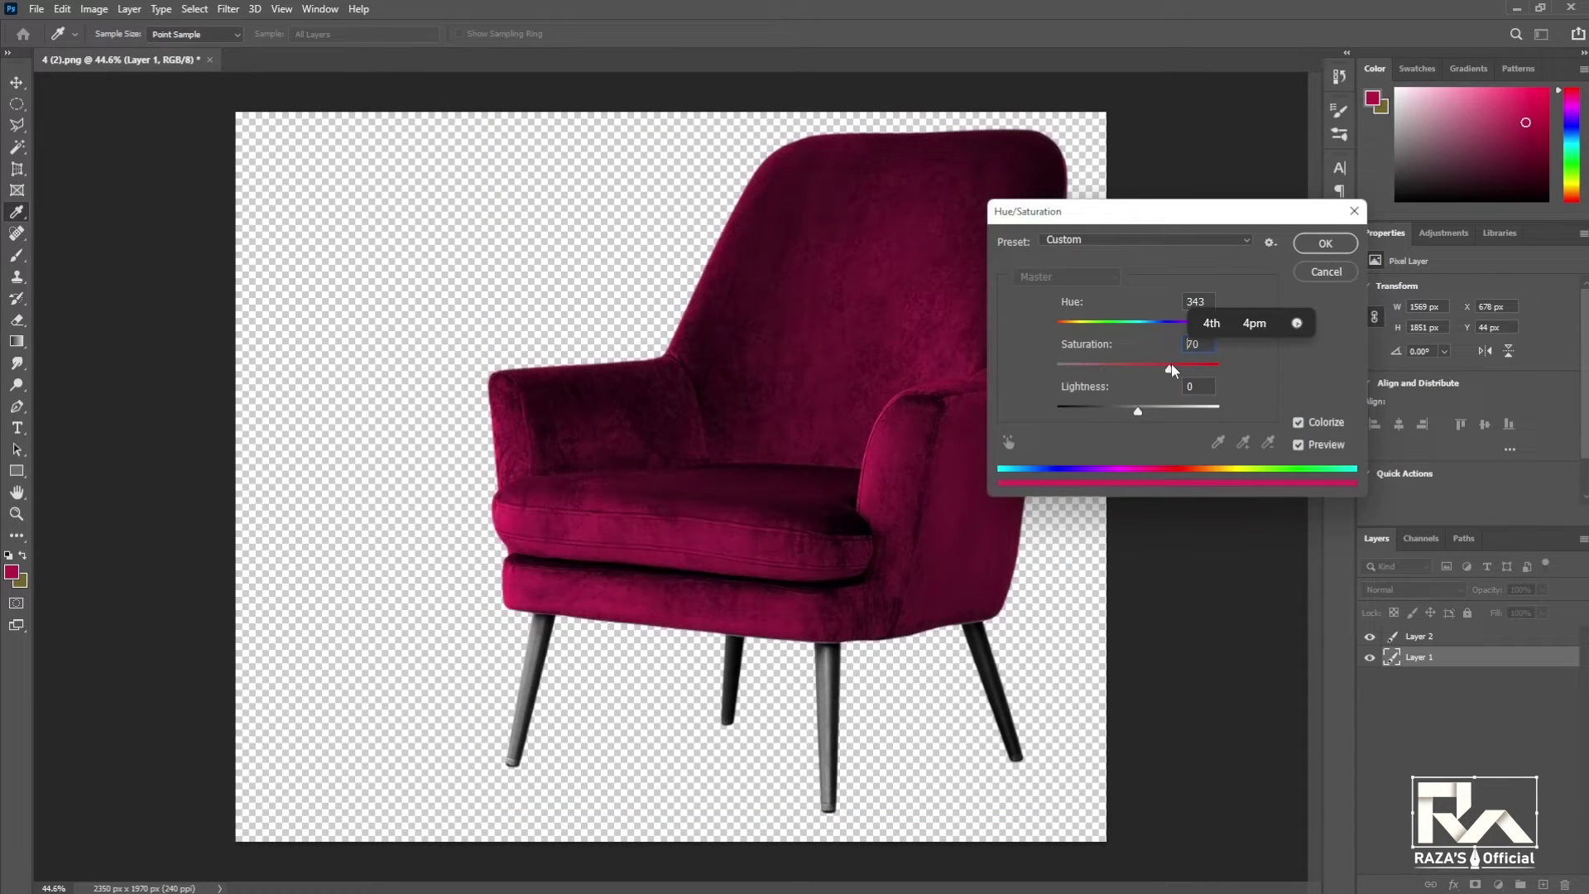
mouse_move(1205, 317)
mouse_down()
mouse_move(1215, 326)
mouse_move(1156, 369)
mouse_move(1138, 415)
mouse_up()
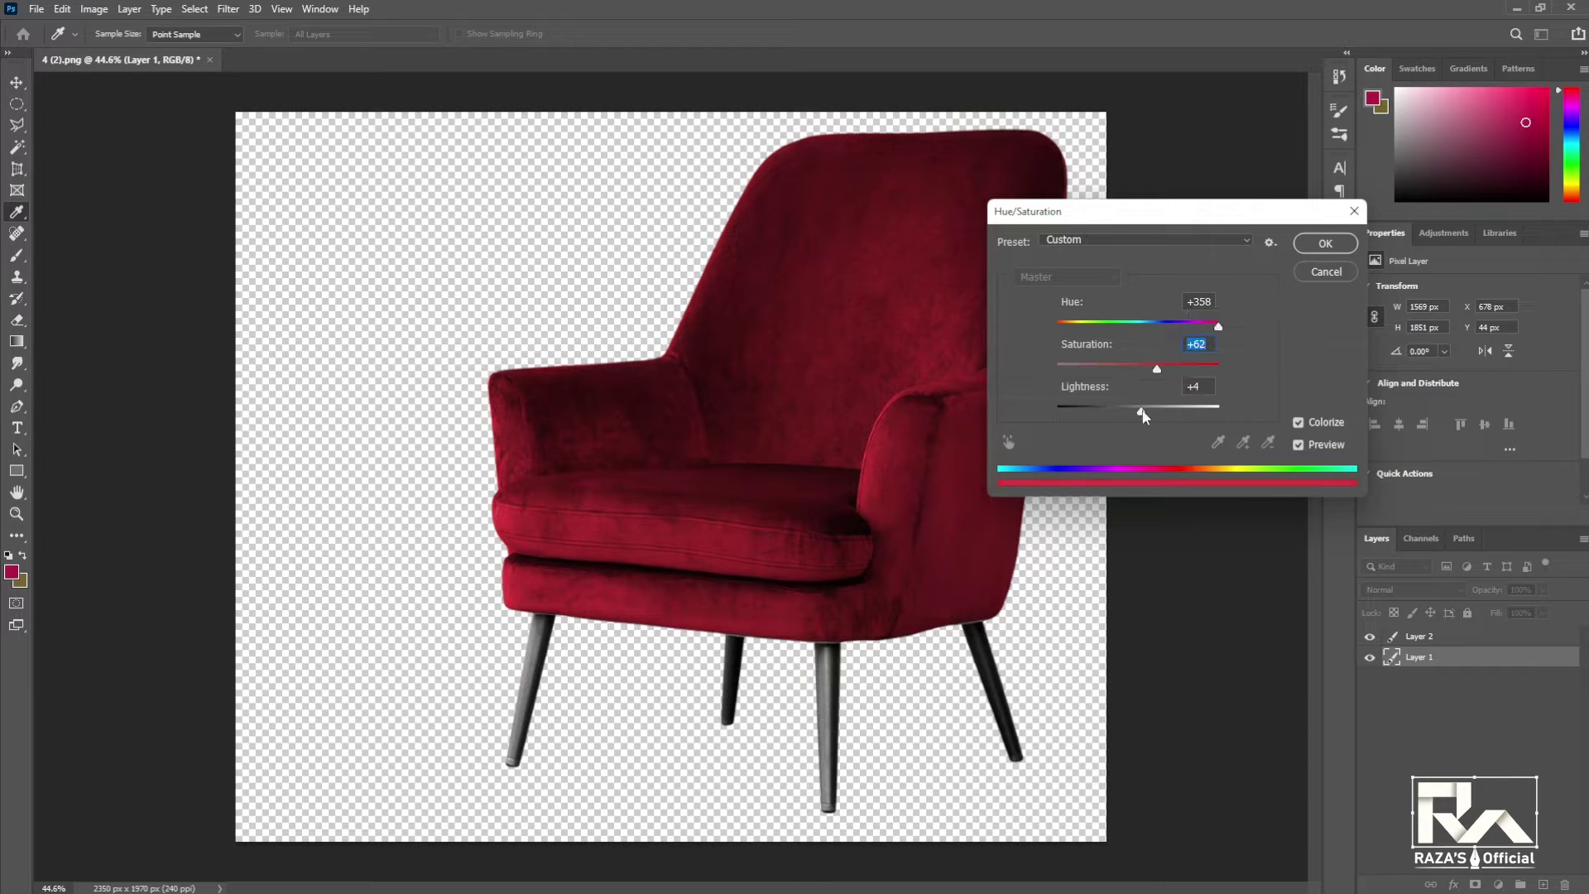
click(1325, 243)
key(v)
click(828, 652)
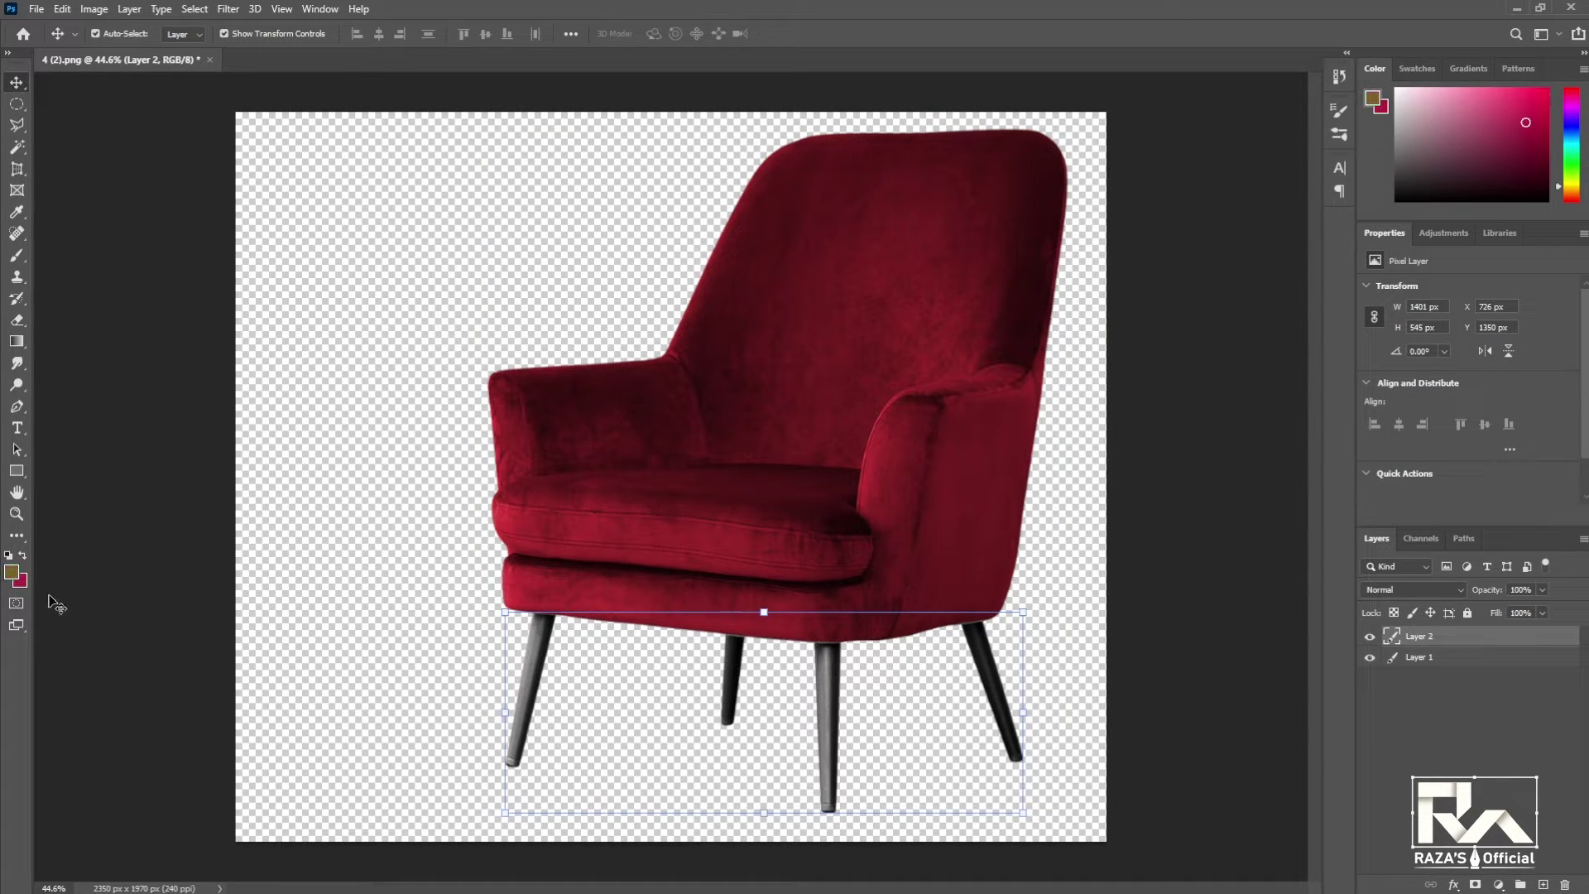
key(ctrl)
Colorize Layer 2's legs brown with Hue about +29, Saturation about +52, Lightness +10.
key(ctrl+u)
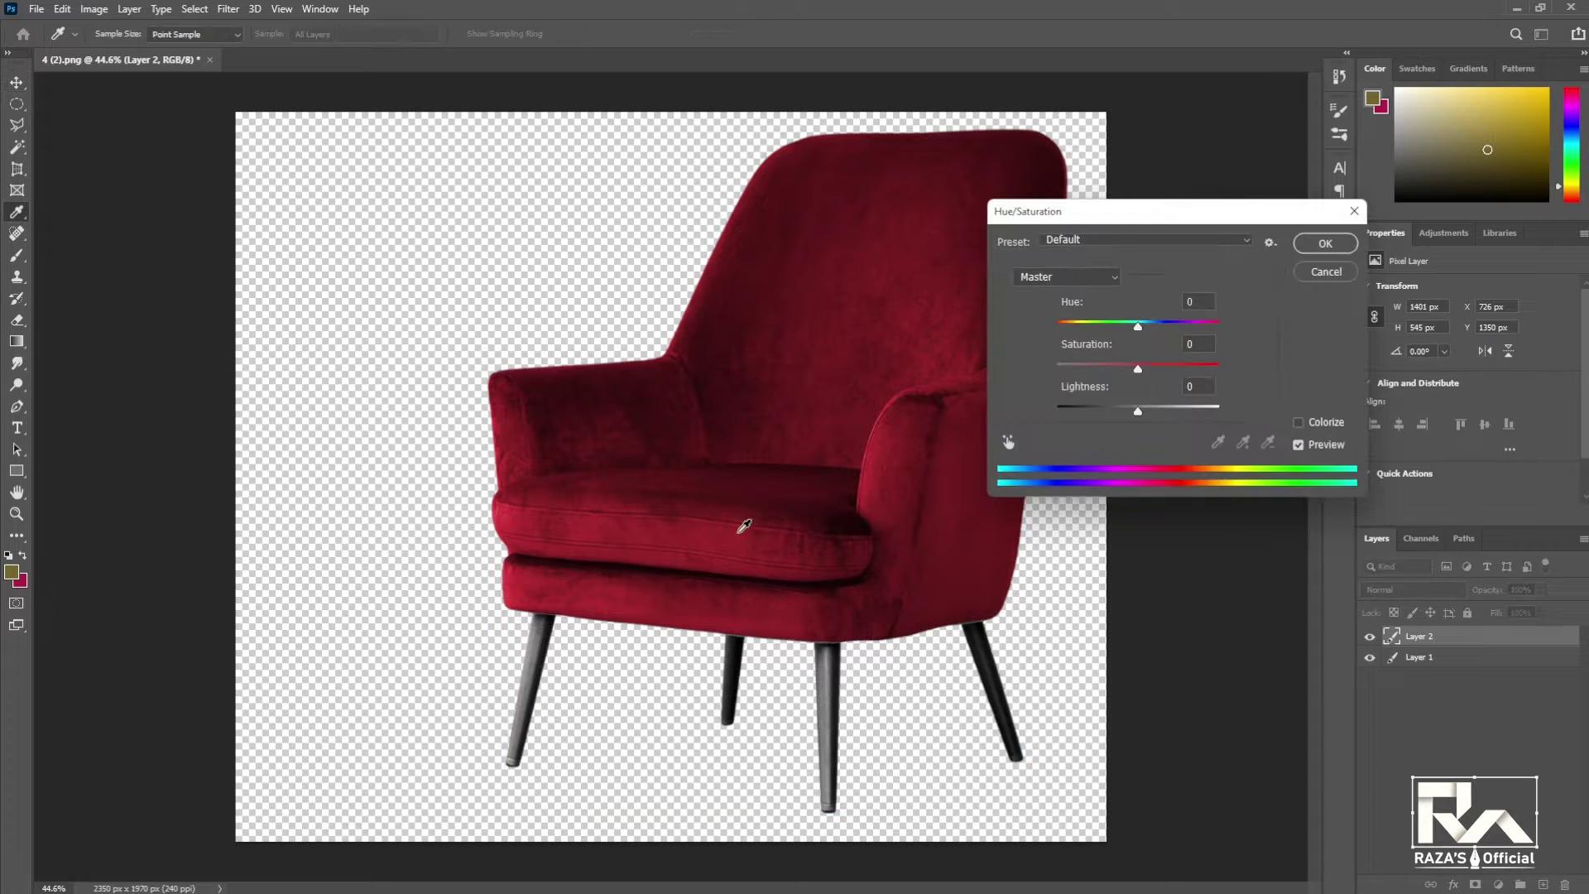
click(1298, 422)
drag(1147, 369, 1141, 370)
drag(1078, 325, 1068, 326)
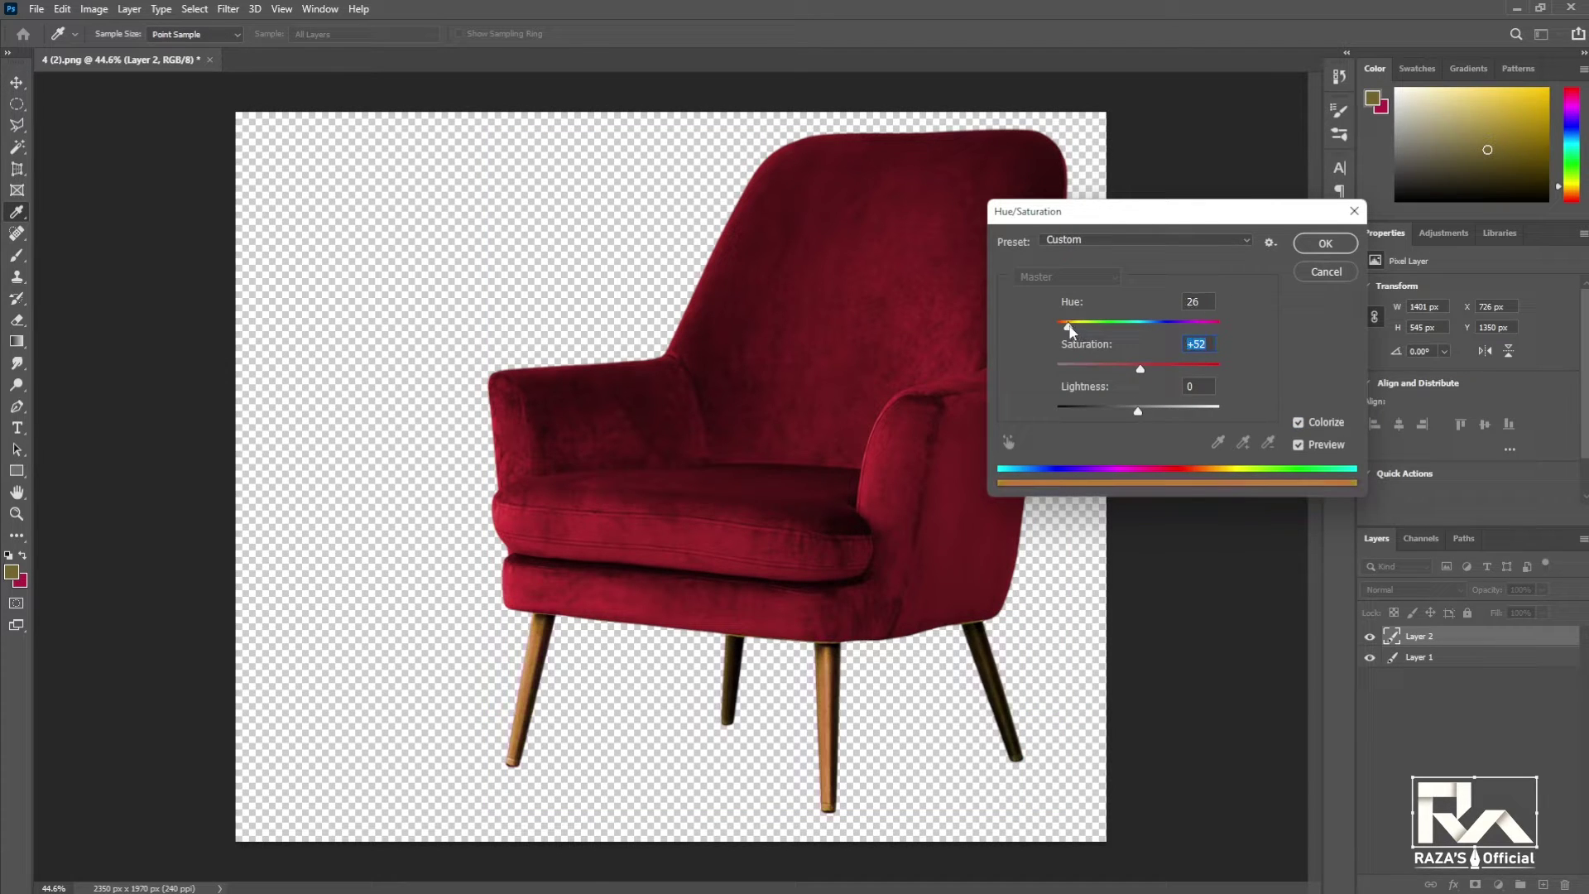
drag(1138, 411, 1147, 406)
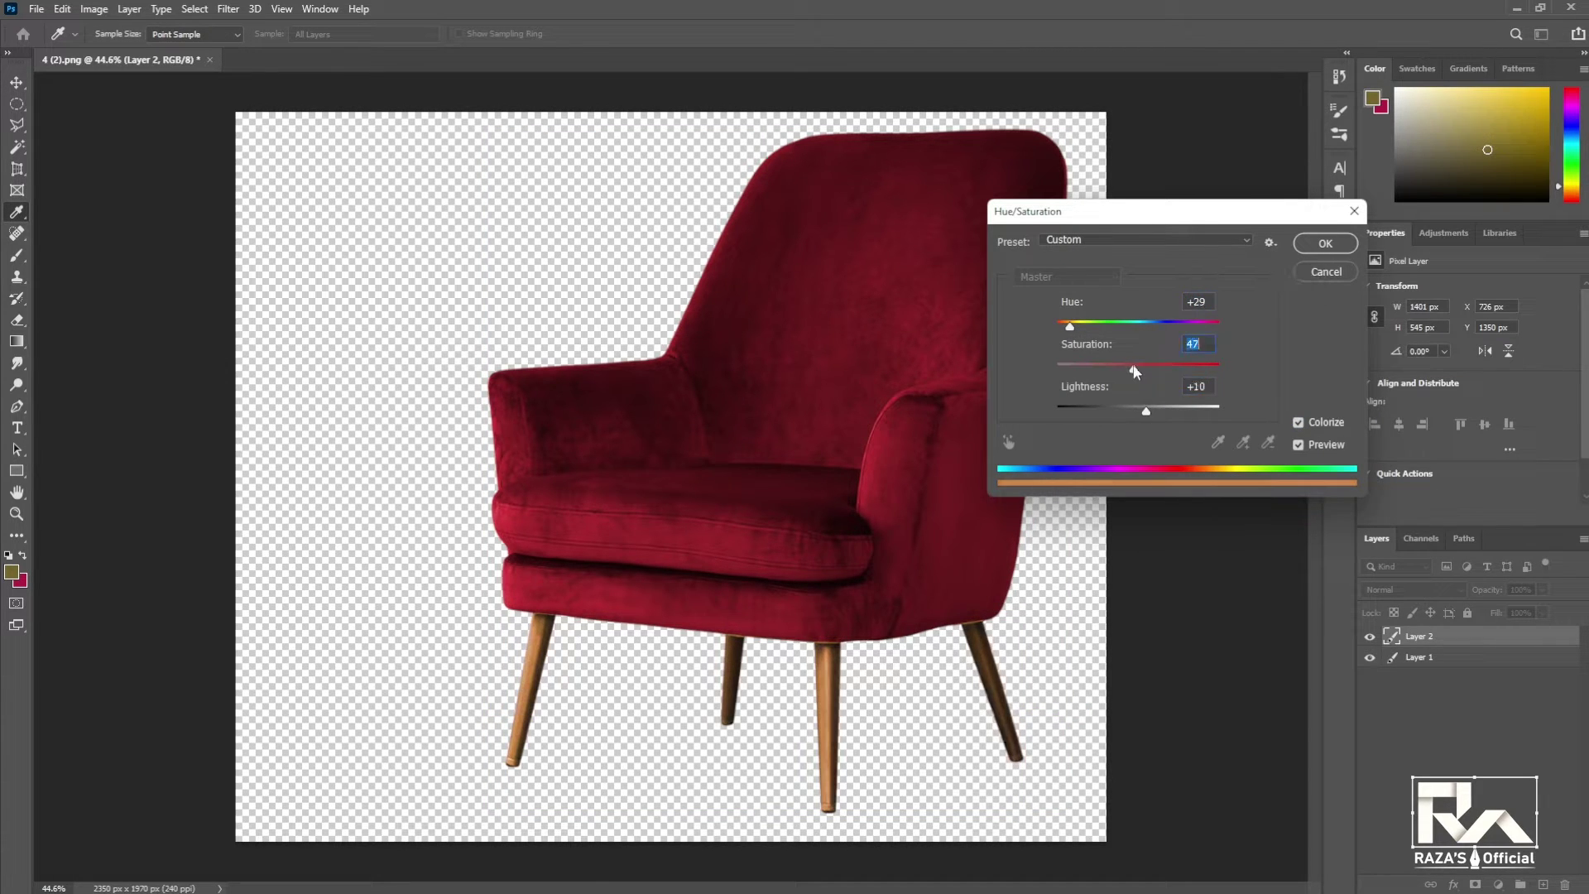
key(Return)
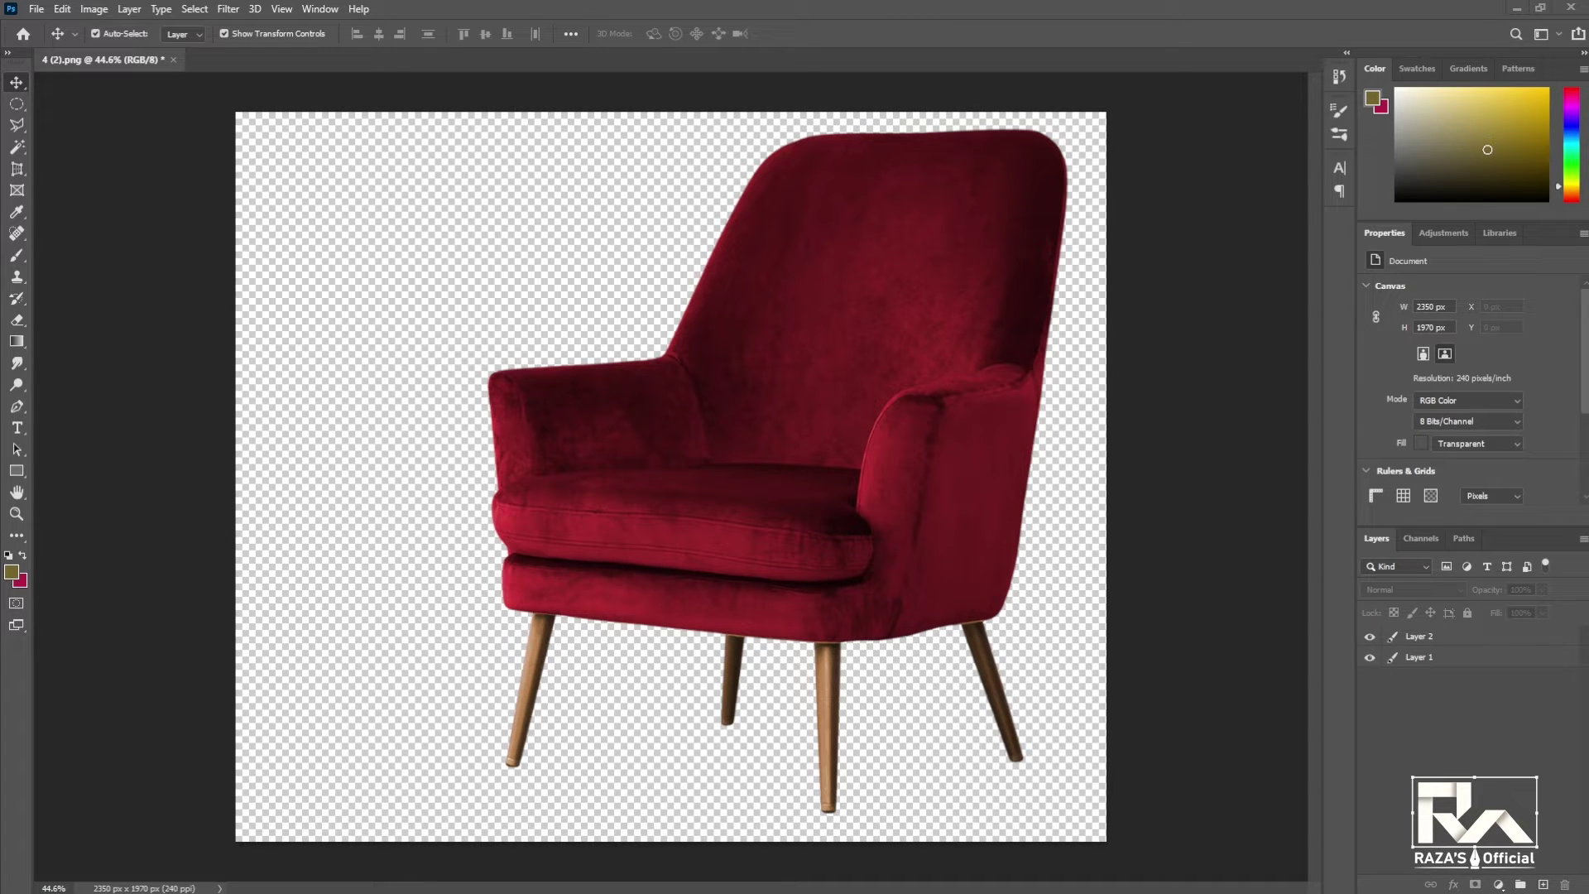
Select an area on the chair back, paste the GG logo, and nudge it right.
click(16, 174)
click(23, 126)
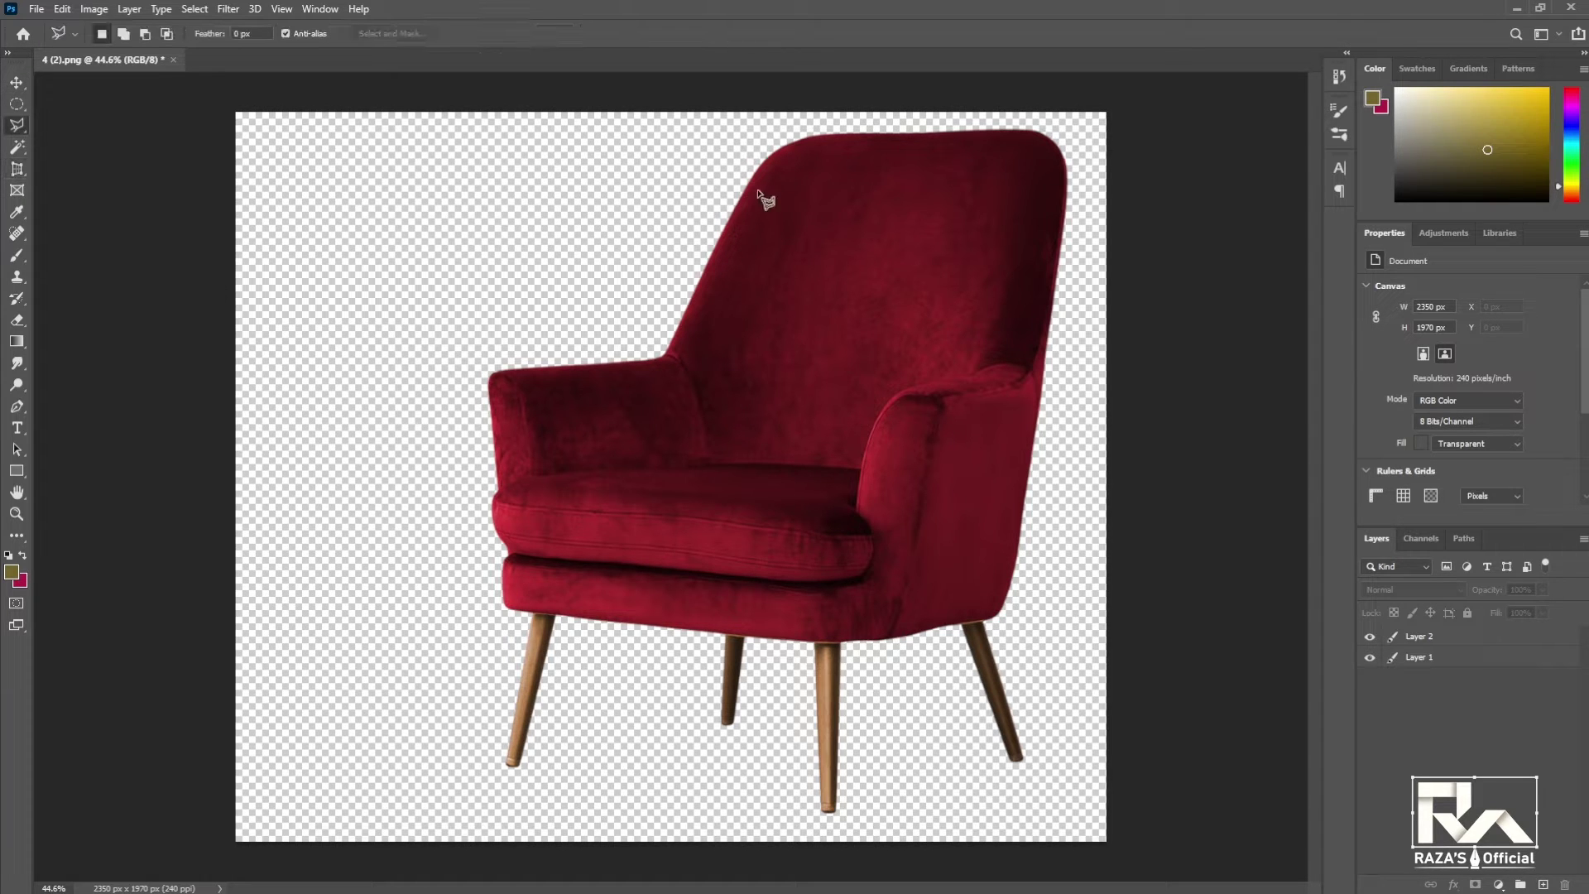
click(785, 159)
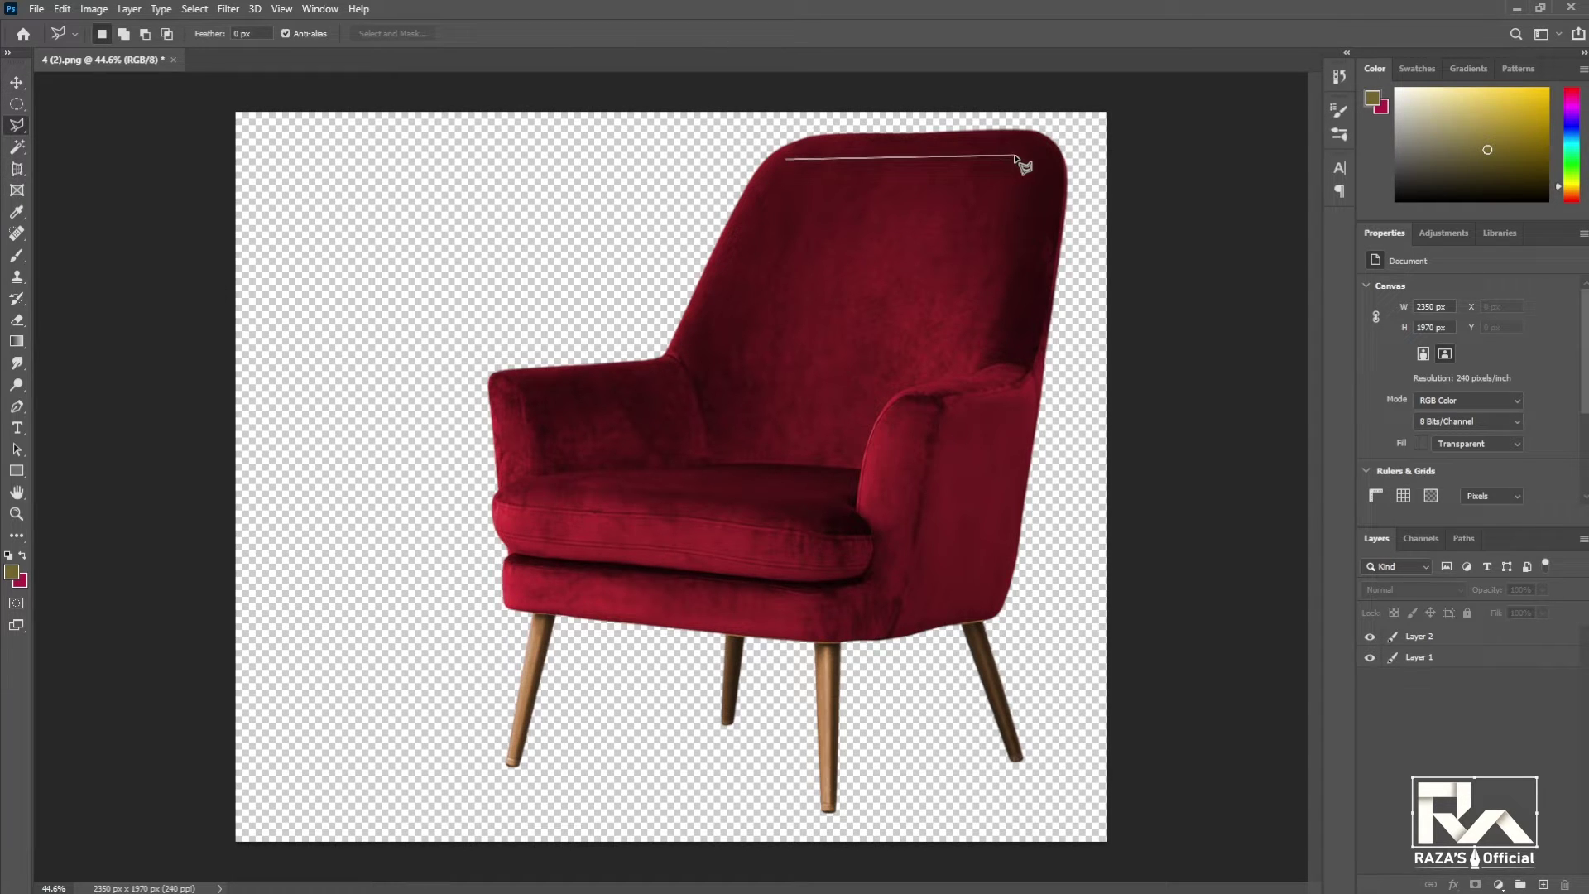
click(984, 361)
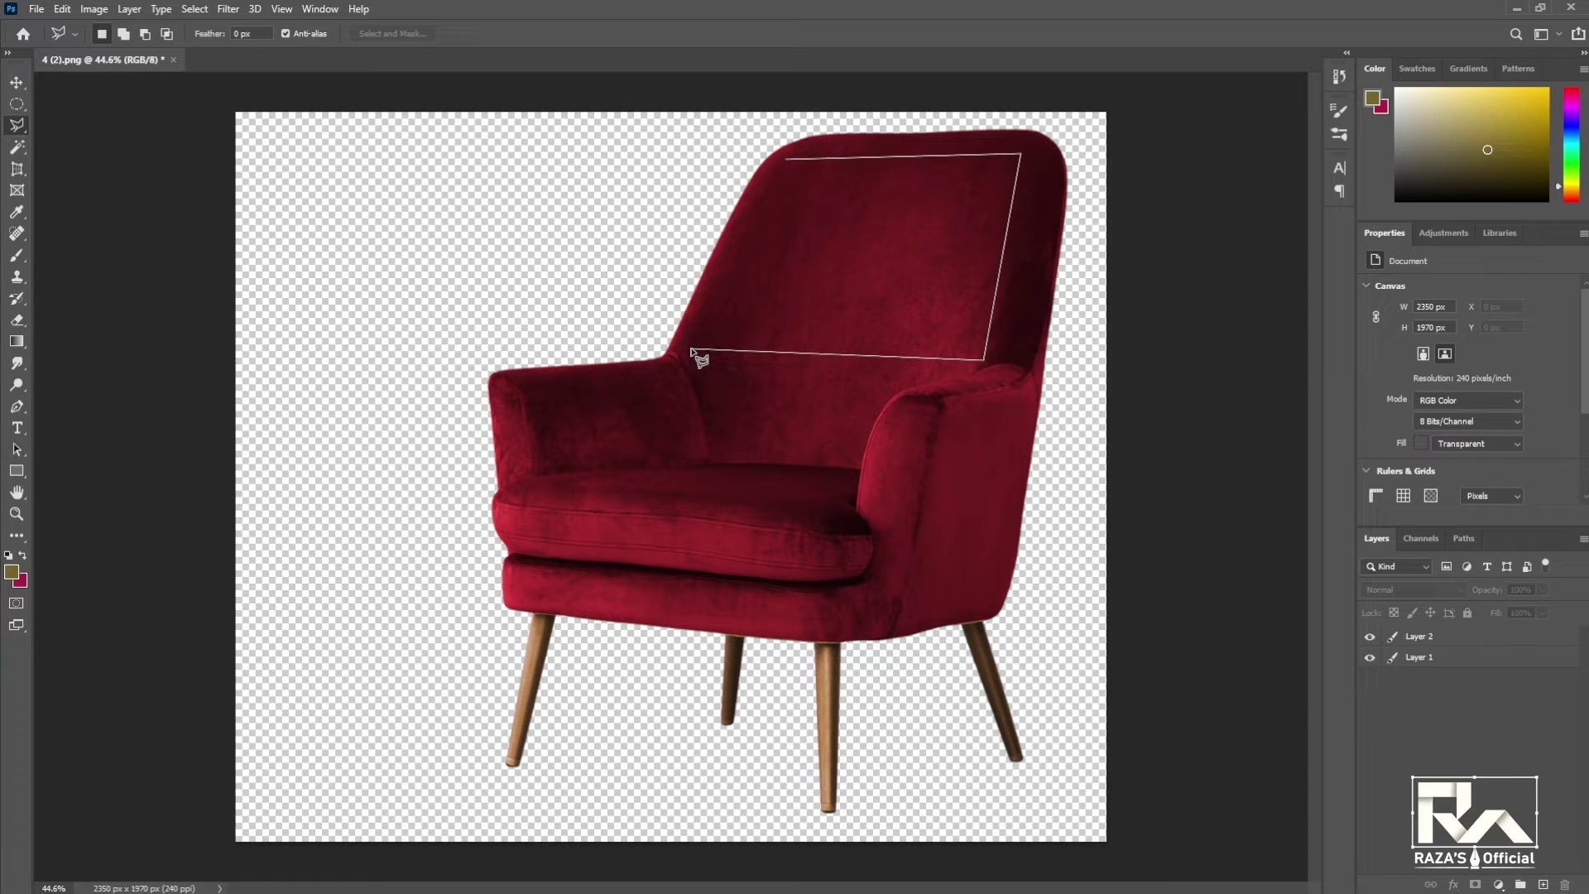
click(786, 162)
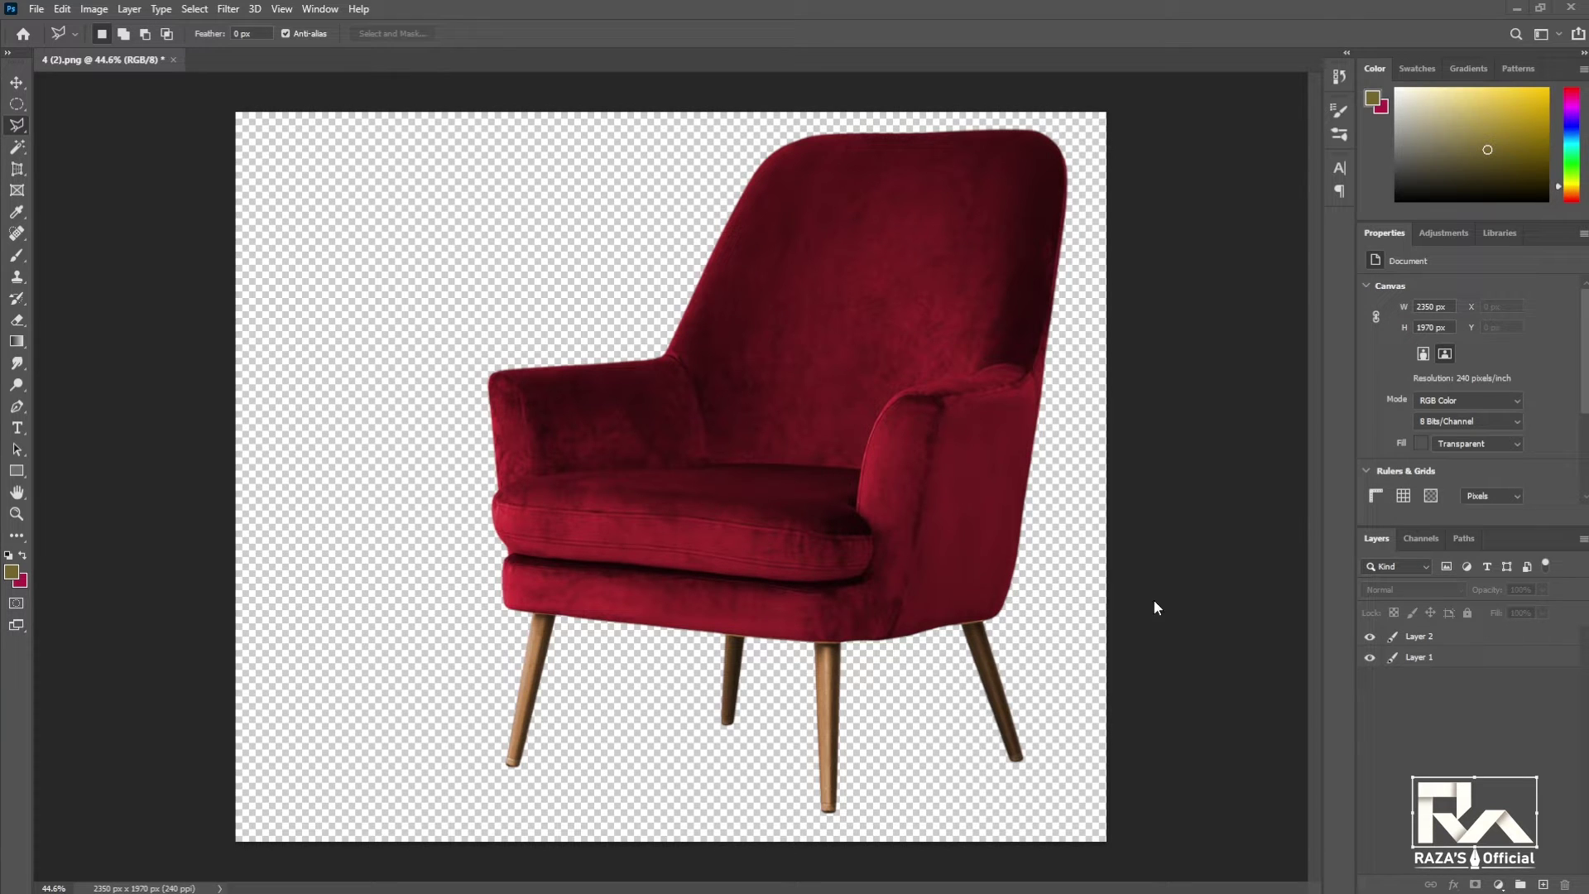
key(ctrl+v)
key(v)
drag(859, 234, 879, 234)
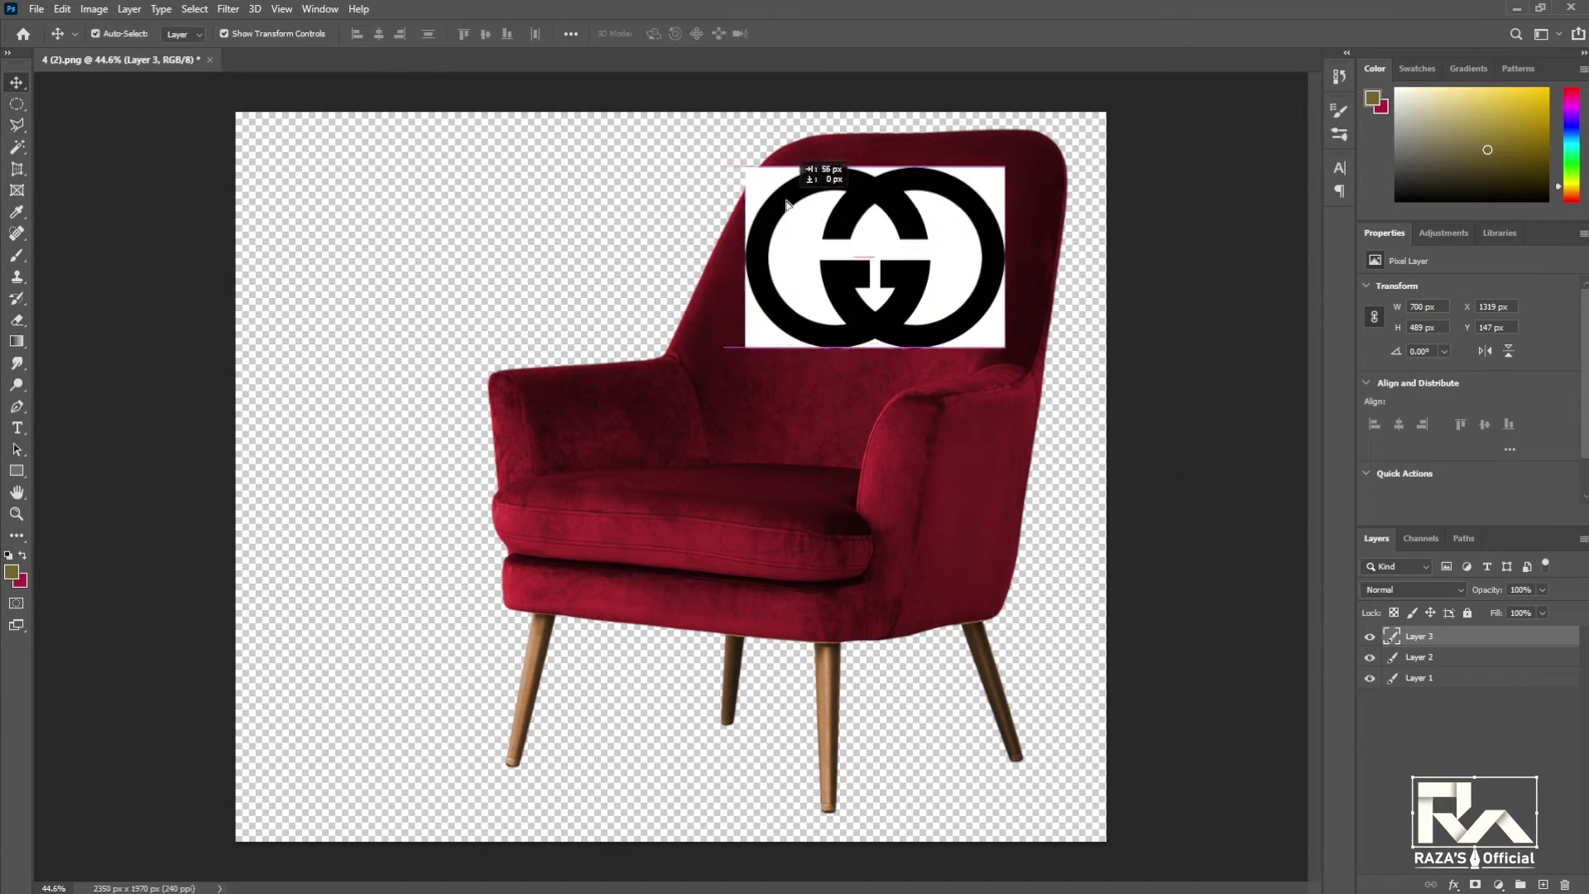
Delete the logo's white background and darken it to black with Lightness -98.
key(w)
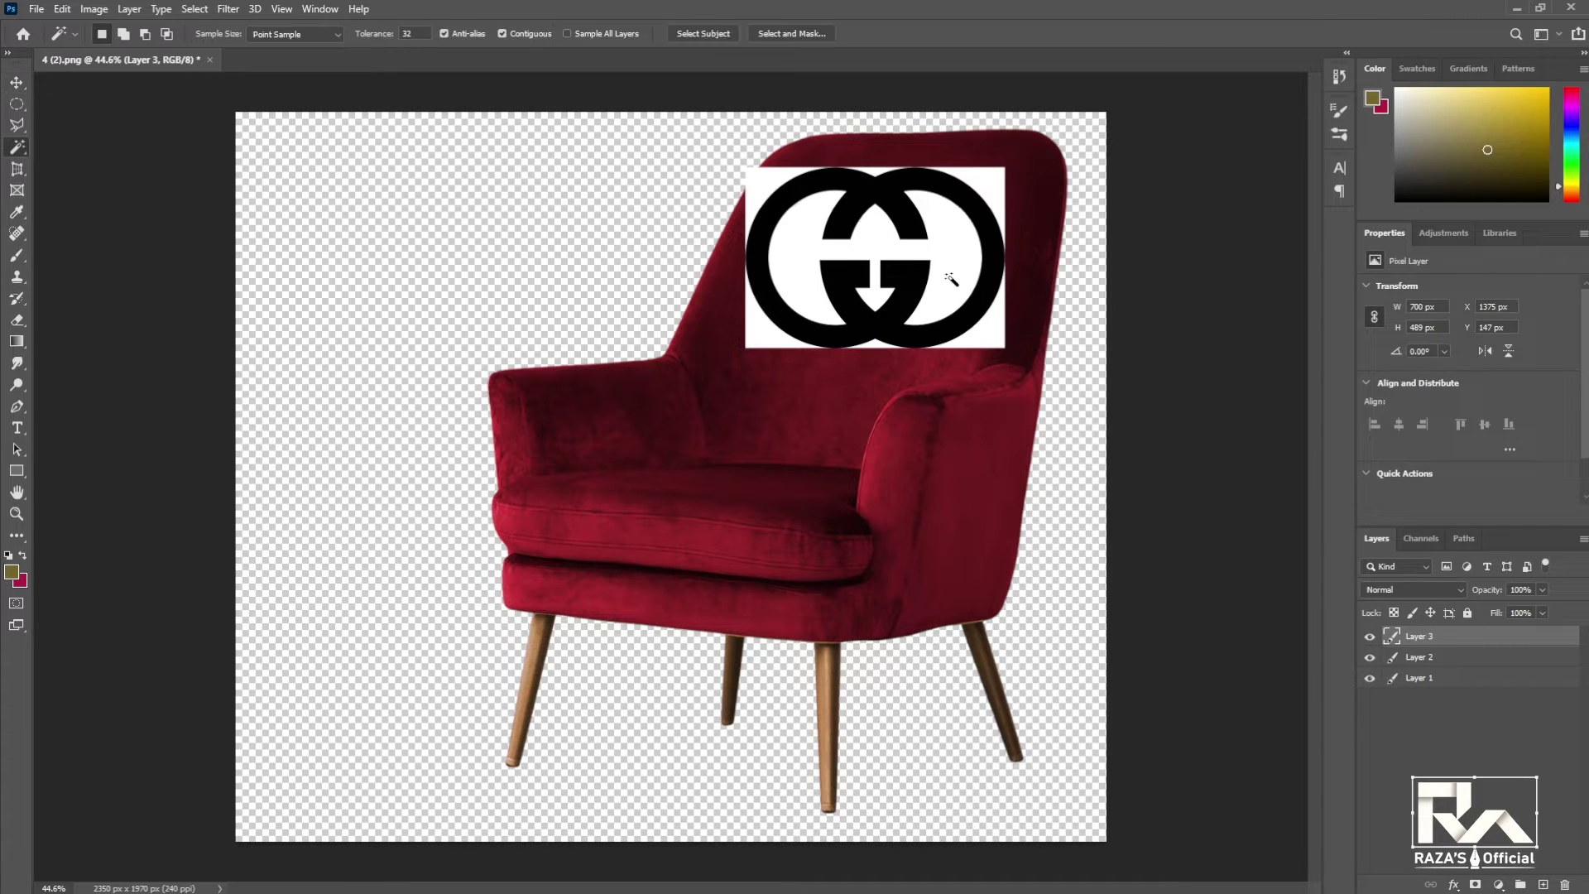
click(951, 282)
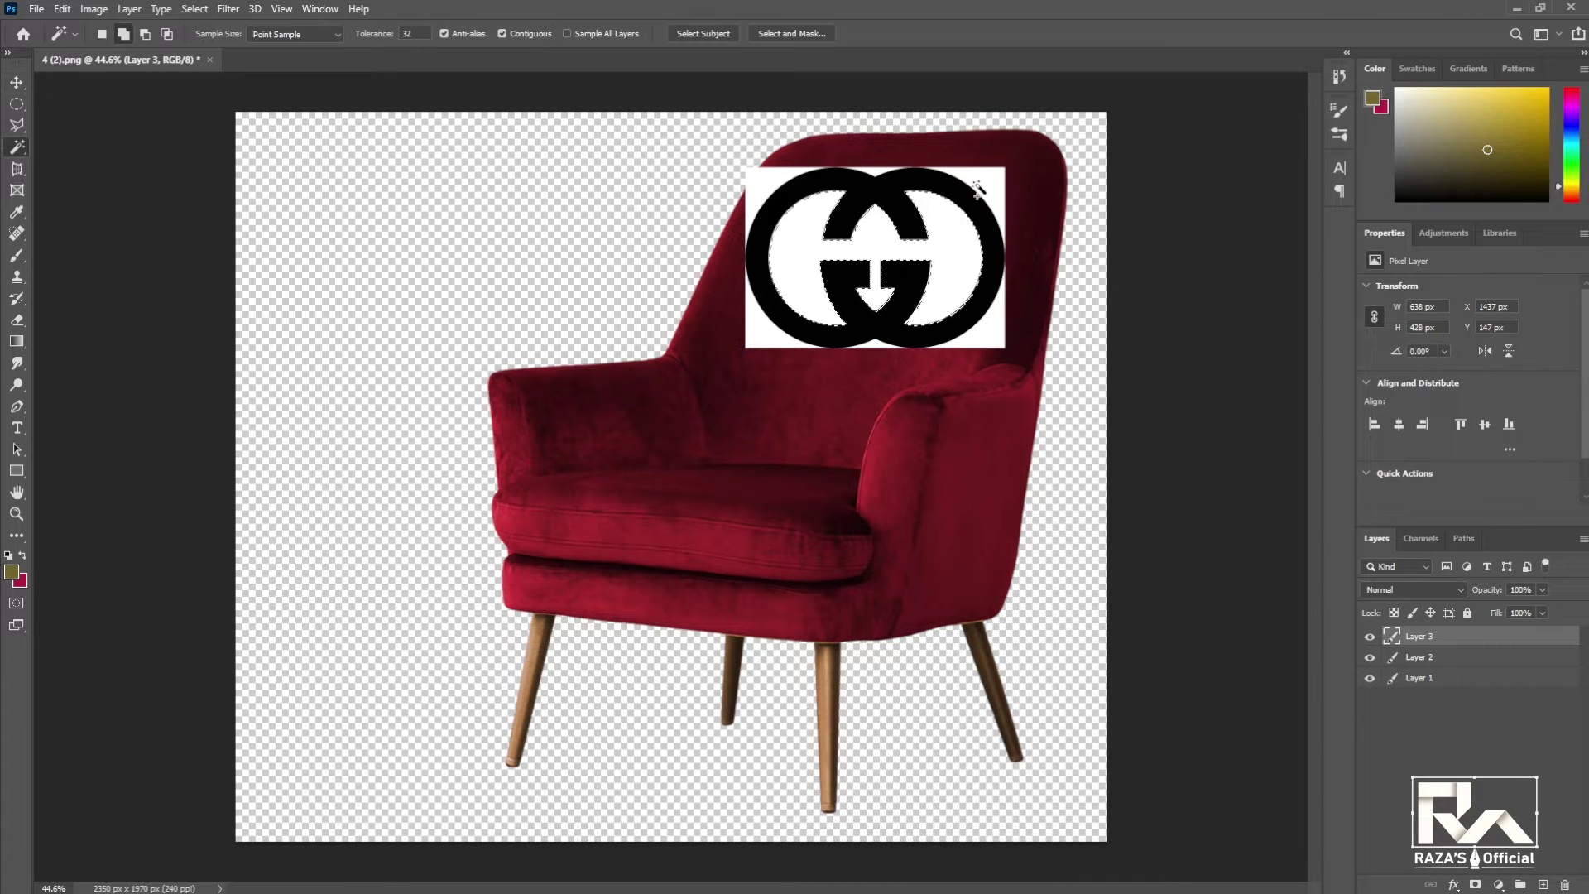
shift+click(996, 344)
key(Delete)
key(ctrl+u)
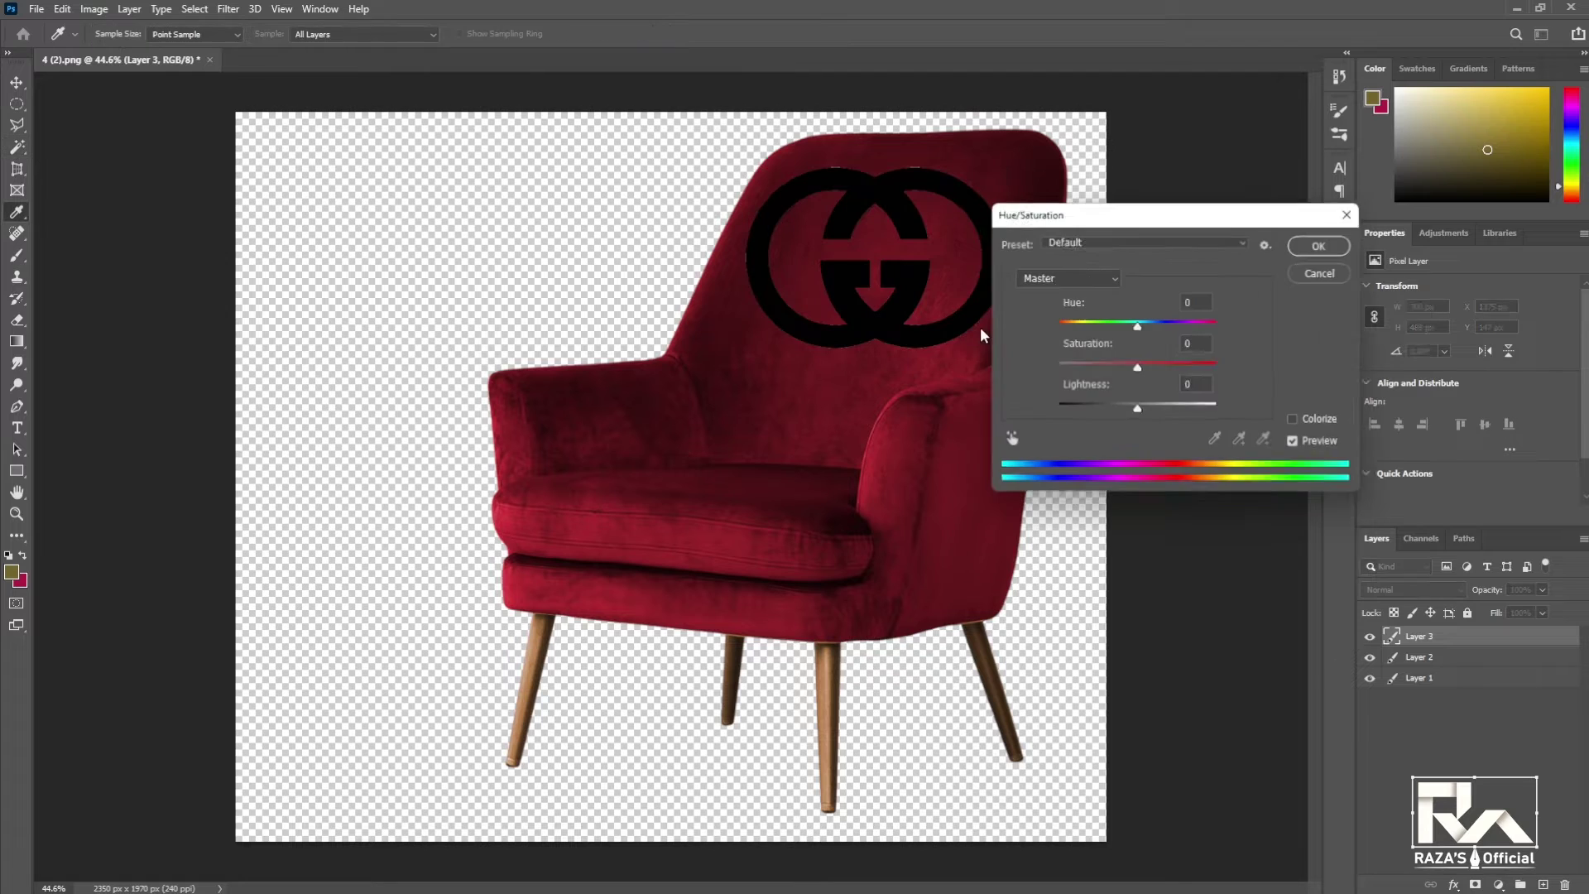
drag(1138, 409, 1041, 411)
key(Return)
Convert the logo to a smart object, move it toward the chair centre, and hide Layer 3.
right_click(1432, 644)
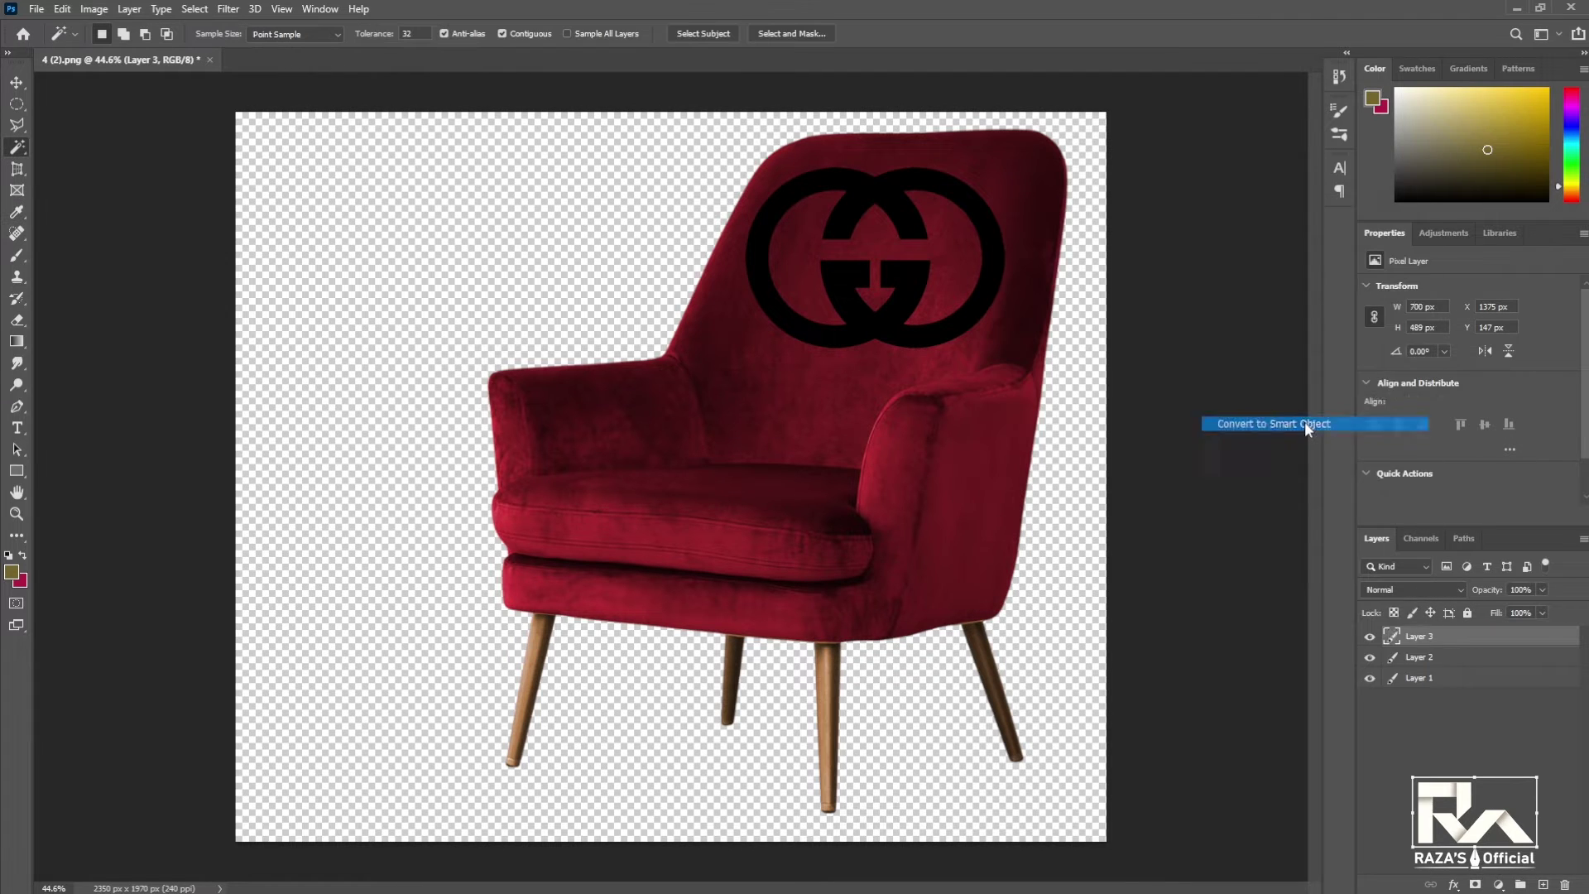
click(1258, 426)
key(v)
drag(875, 257, 728, 408)
click(1370, 635)
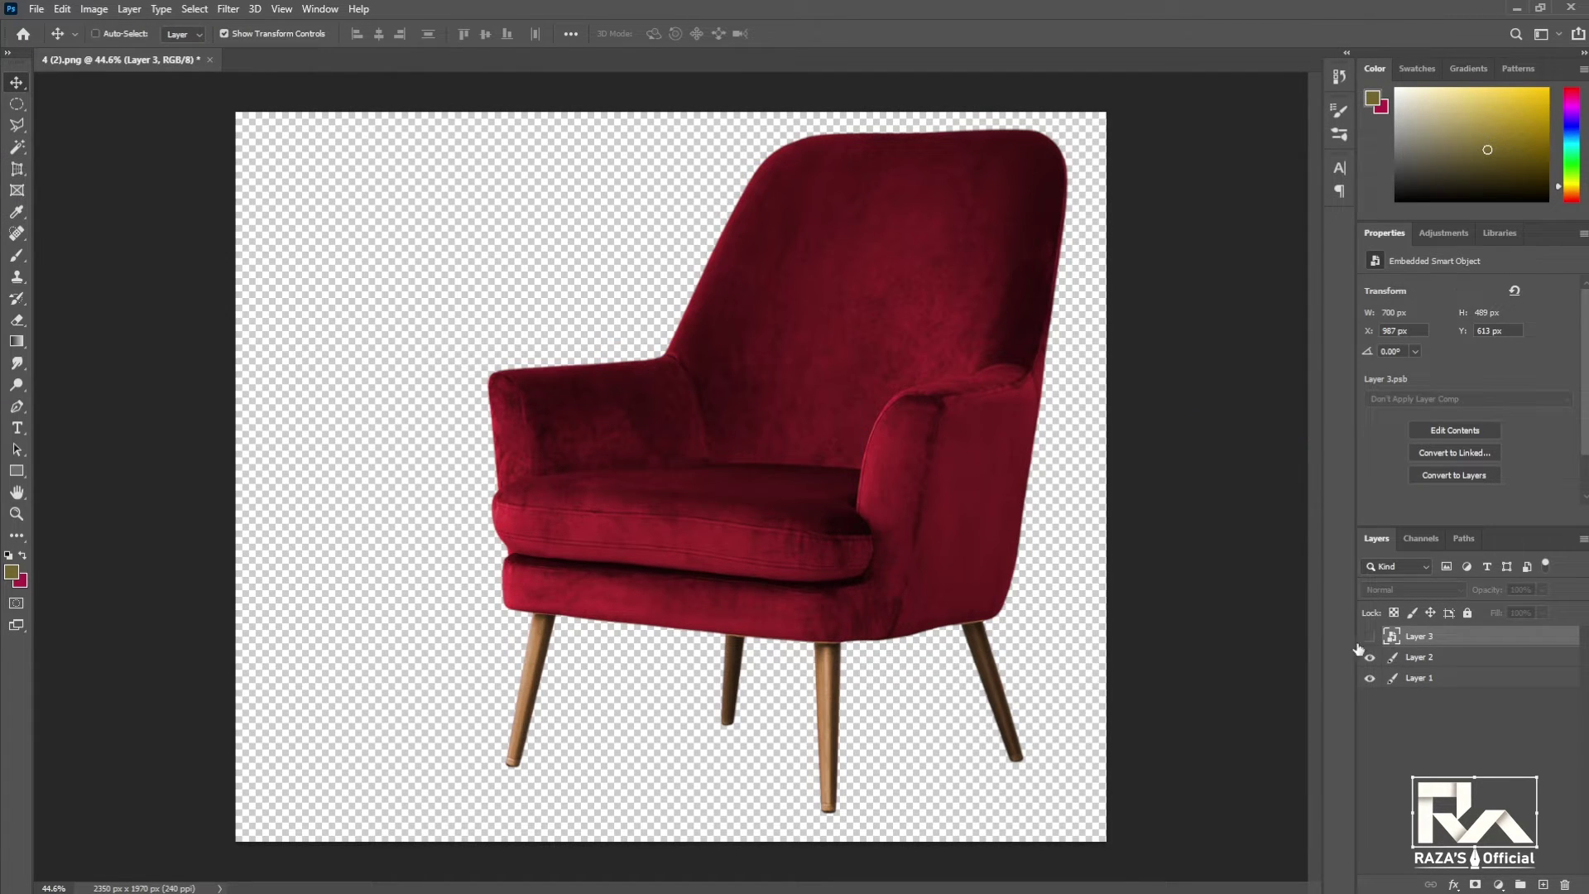
click(1370, 636)
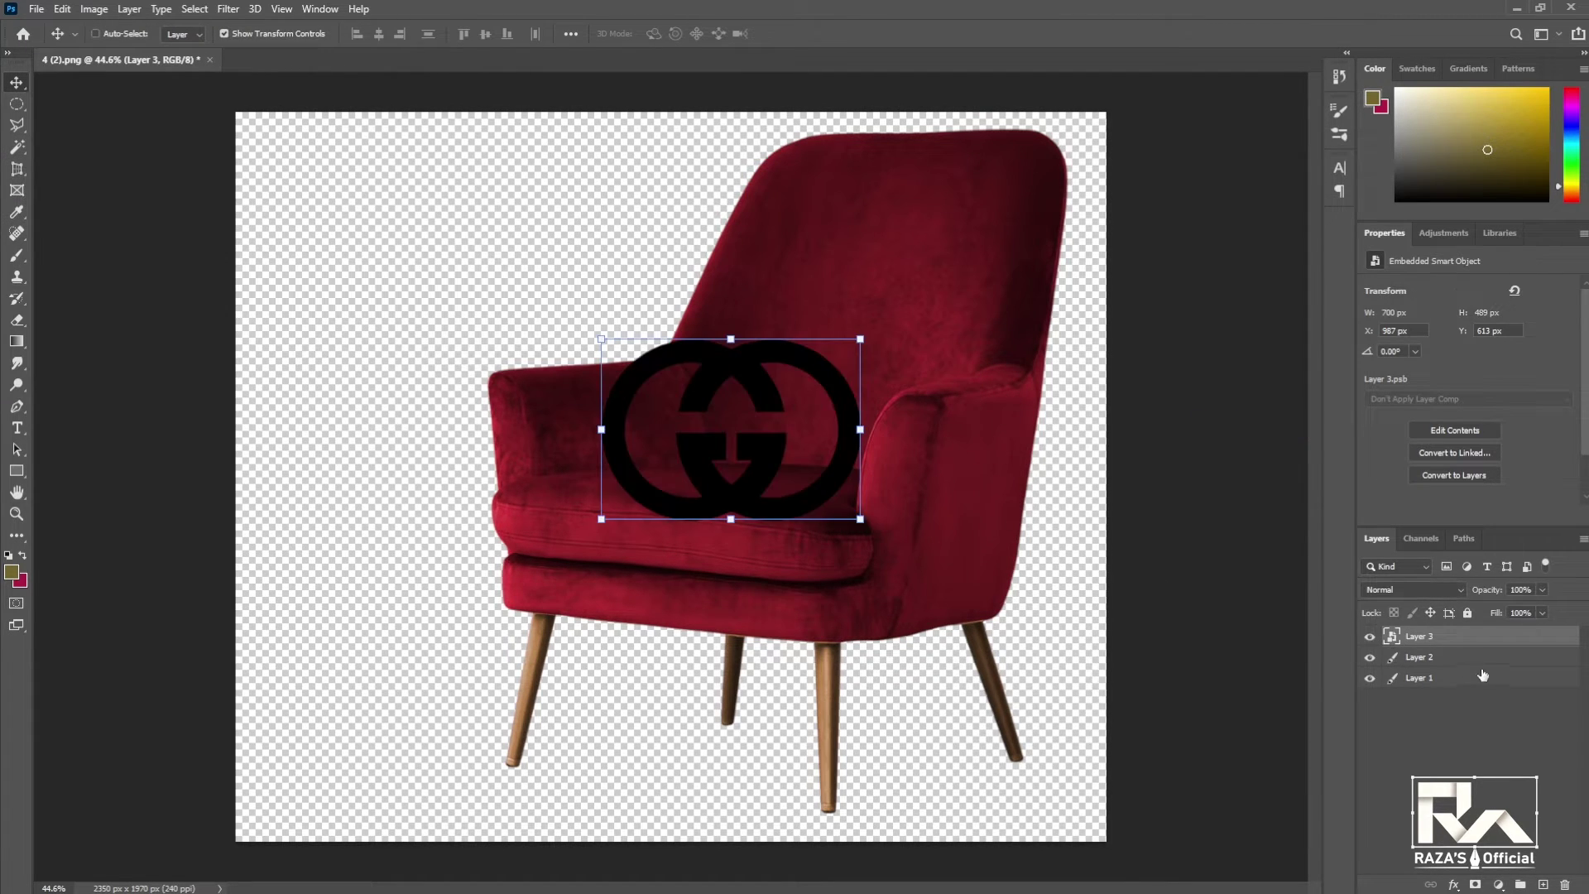
click(1370, 635)
key(ctrl+d)
mouse_move(846, 644)
mouse_down()
mouse_move(869, 653)
mouse_move(846, 644)
mouse_up()
On Layer 1, draw a four-sided Polygonal Lasso selection over the upper chair back.
click(810, 219)
key(l)
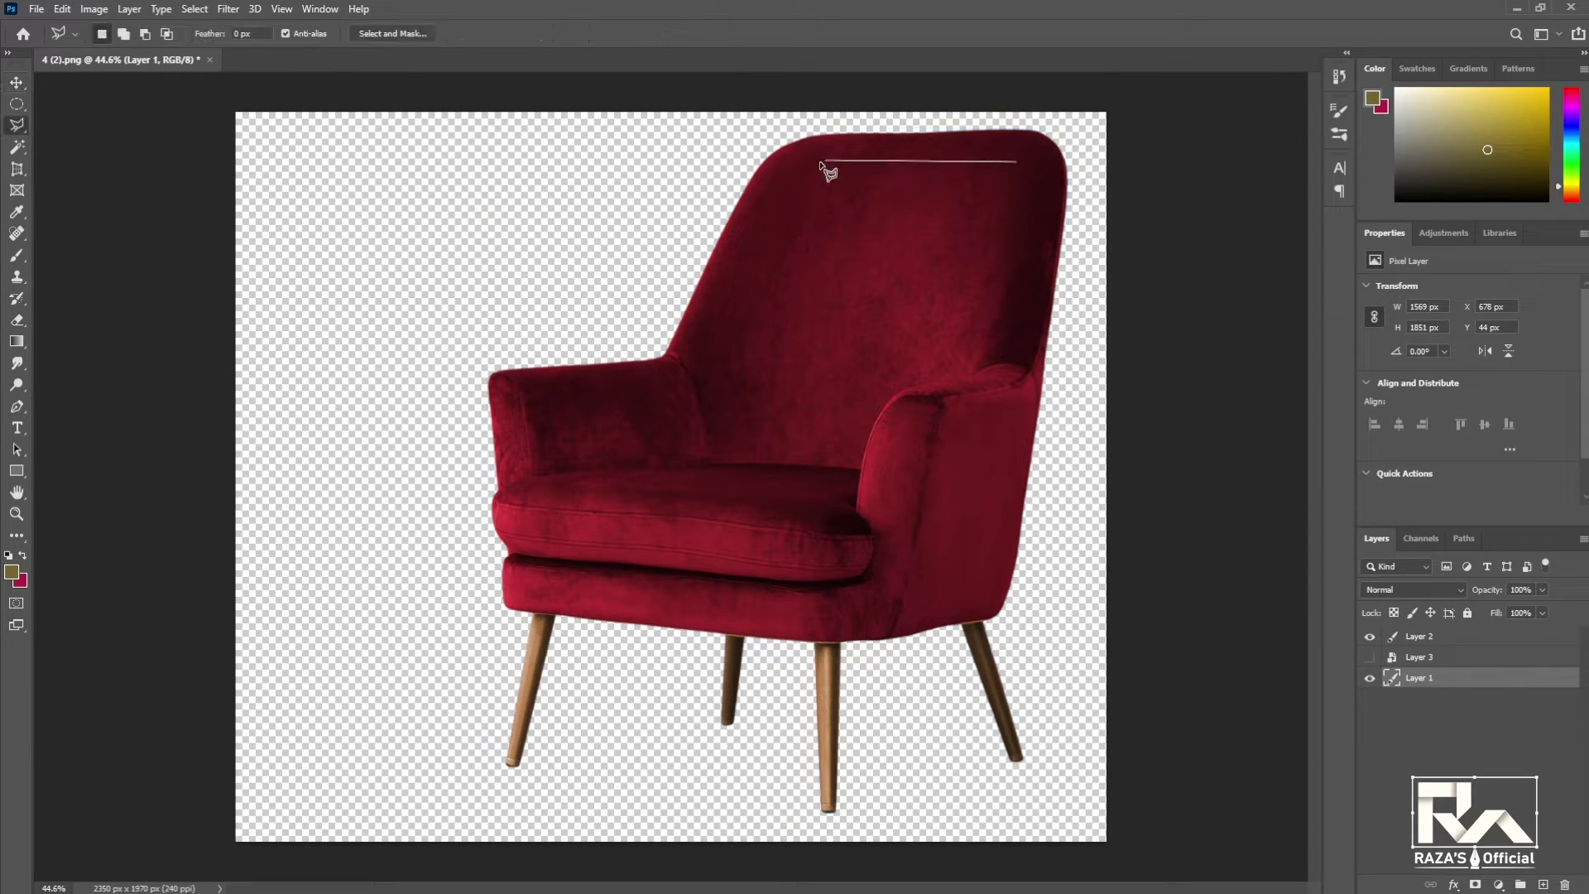
click(692, 350)
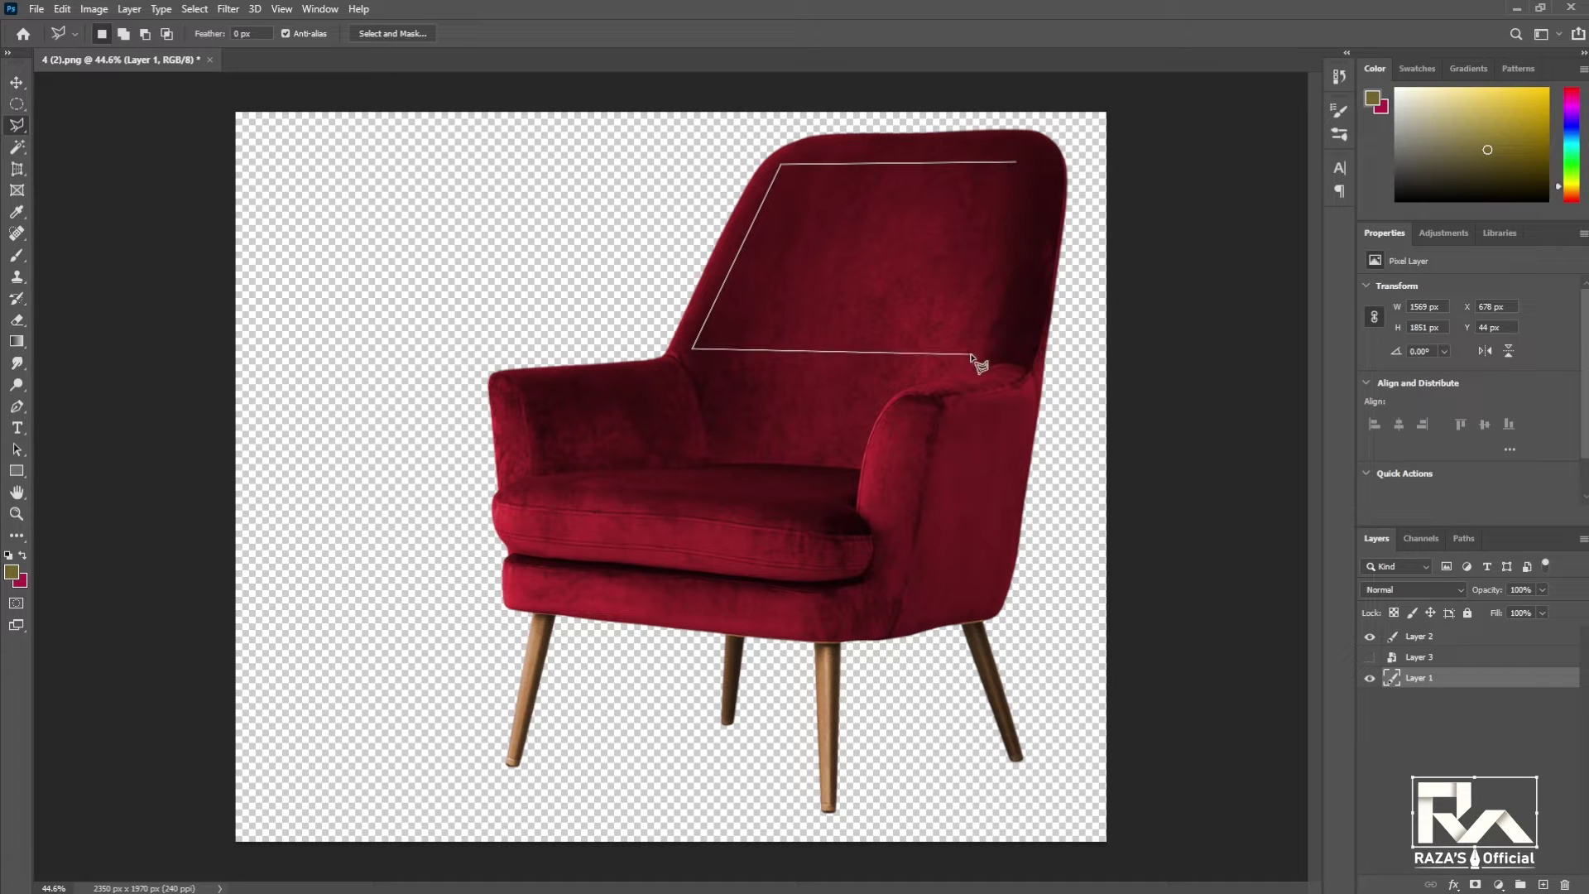
click(1017, 162)
click(277, 10)
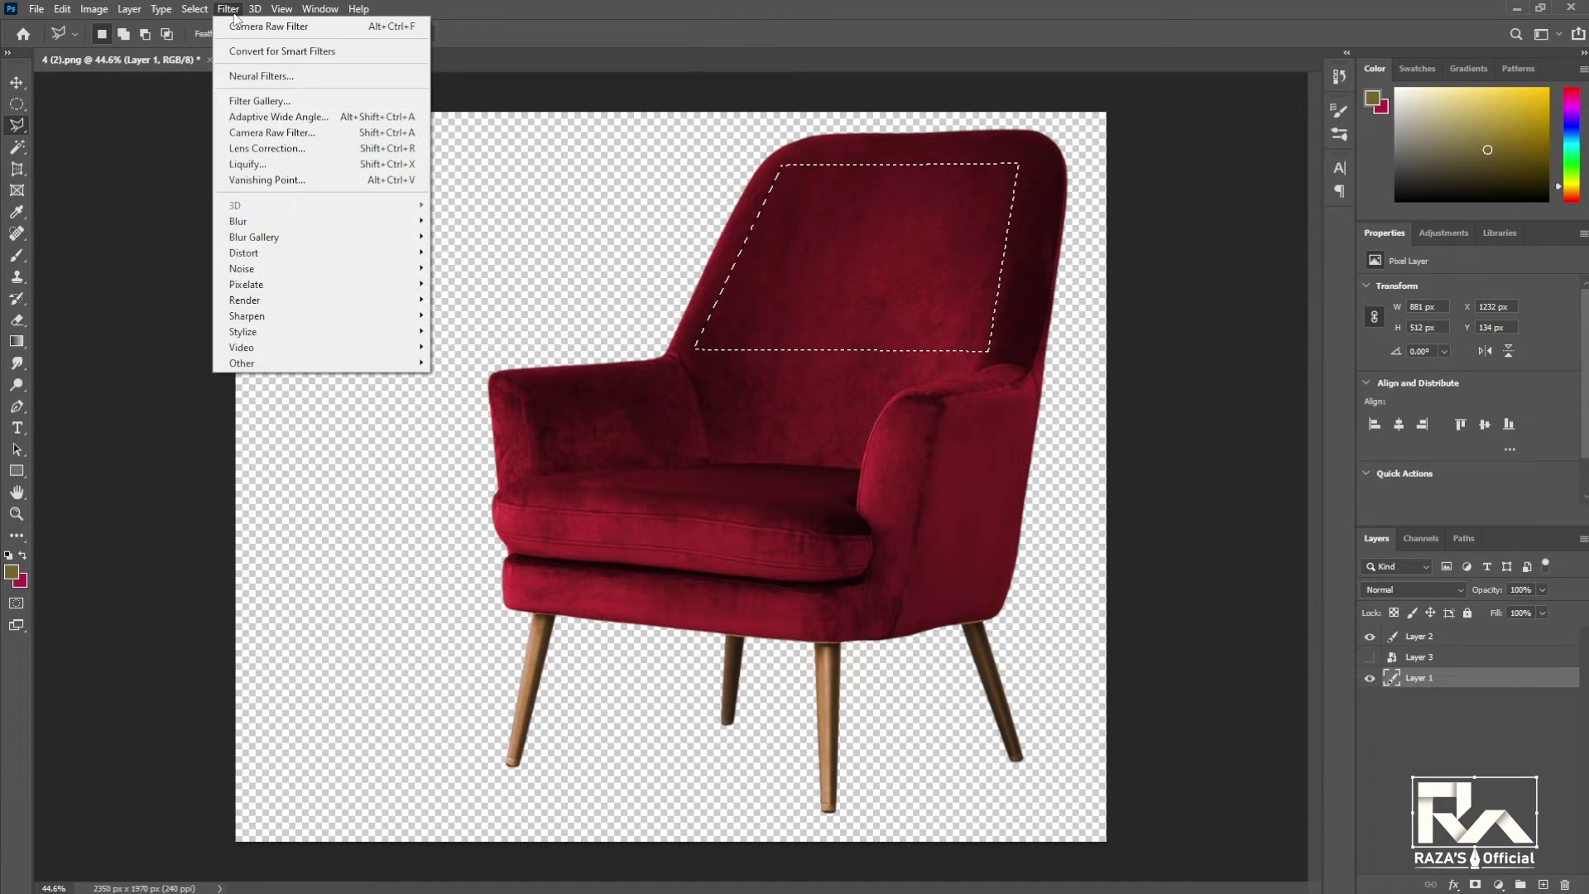
In Vanishing Point, draw a chair-back plane, paste the logo, and scale it to fit.
click(265, 179)
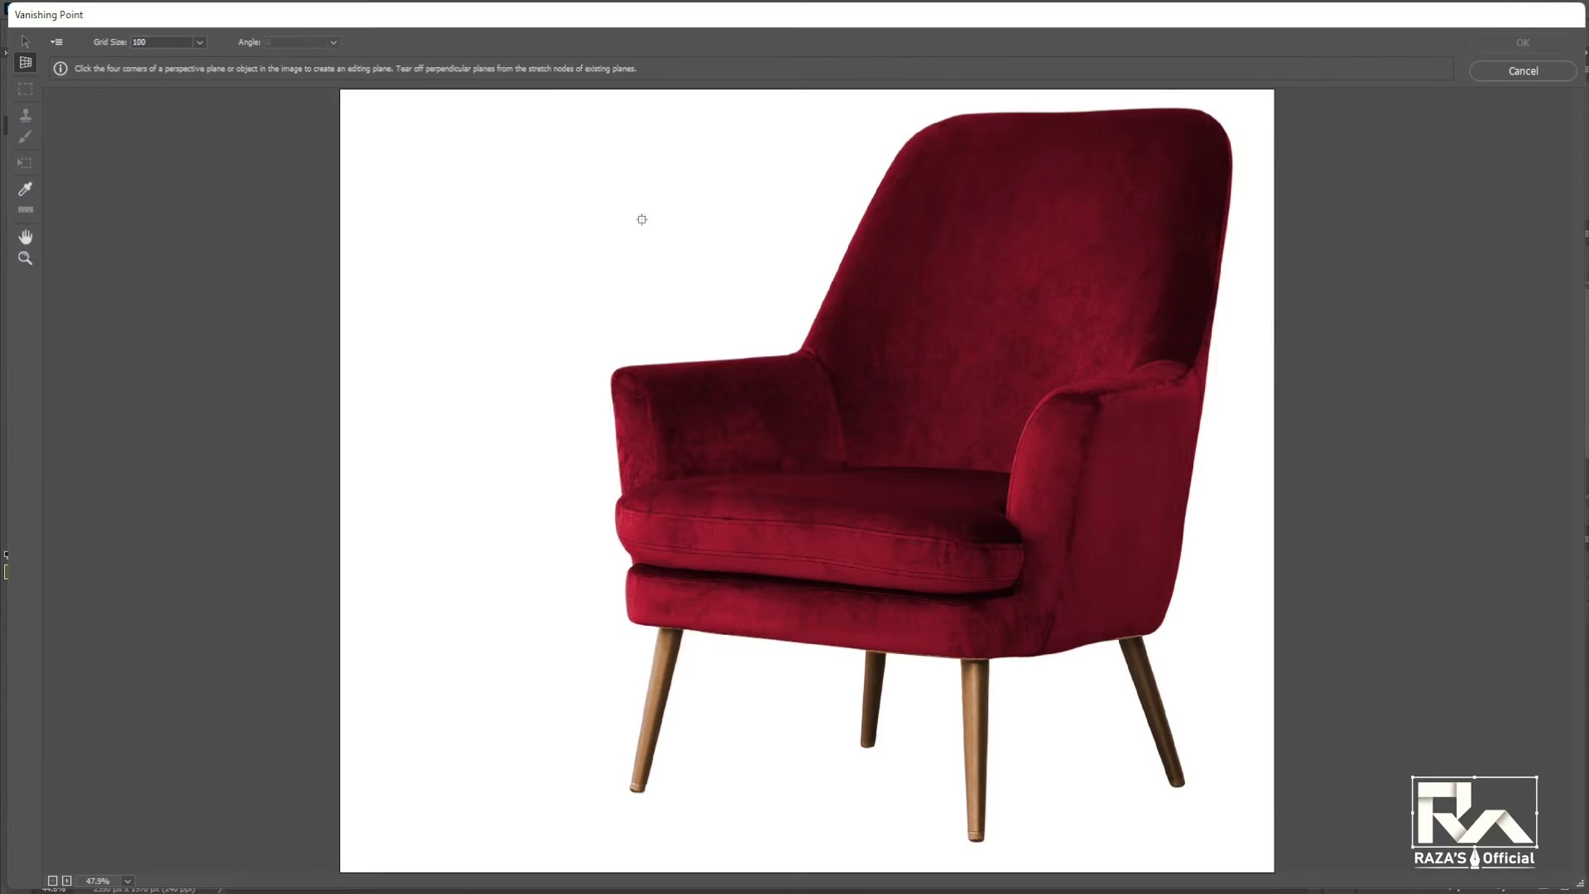
click(930, 146)
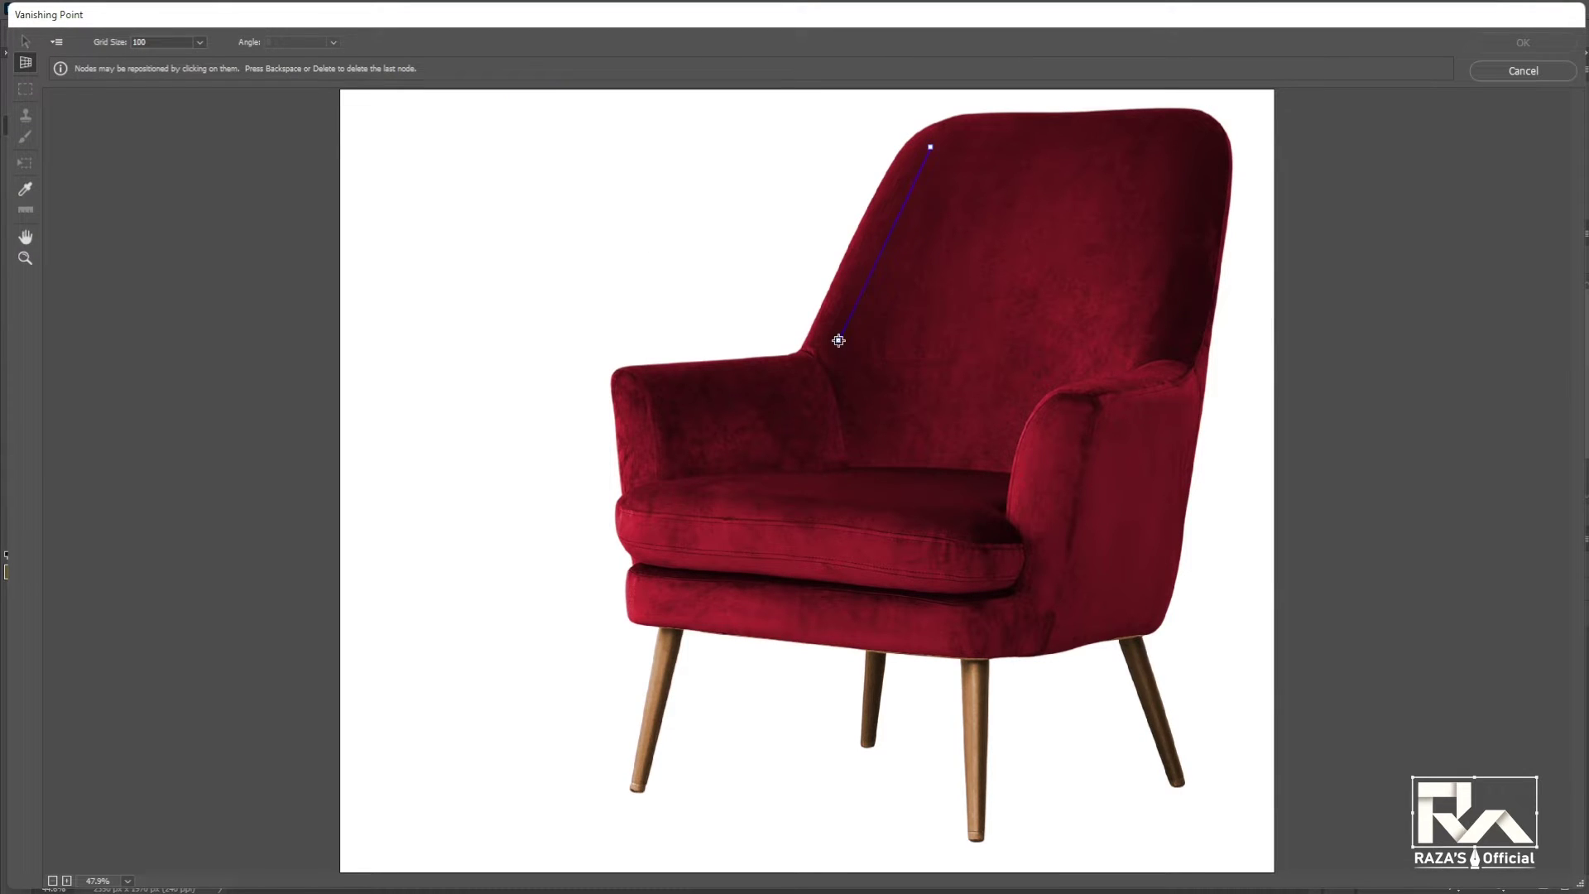
click(1185, 140)
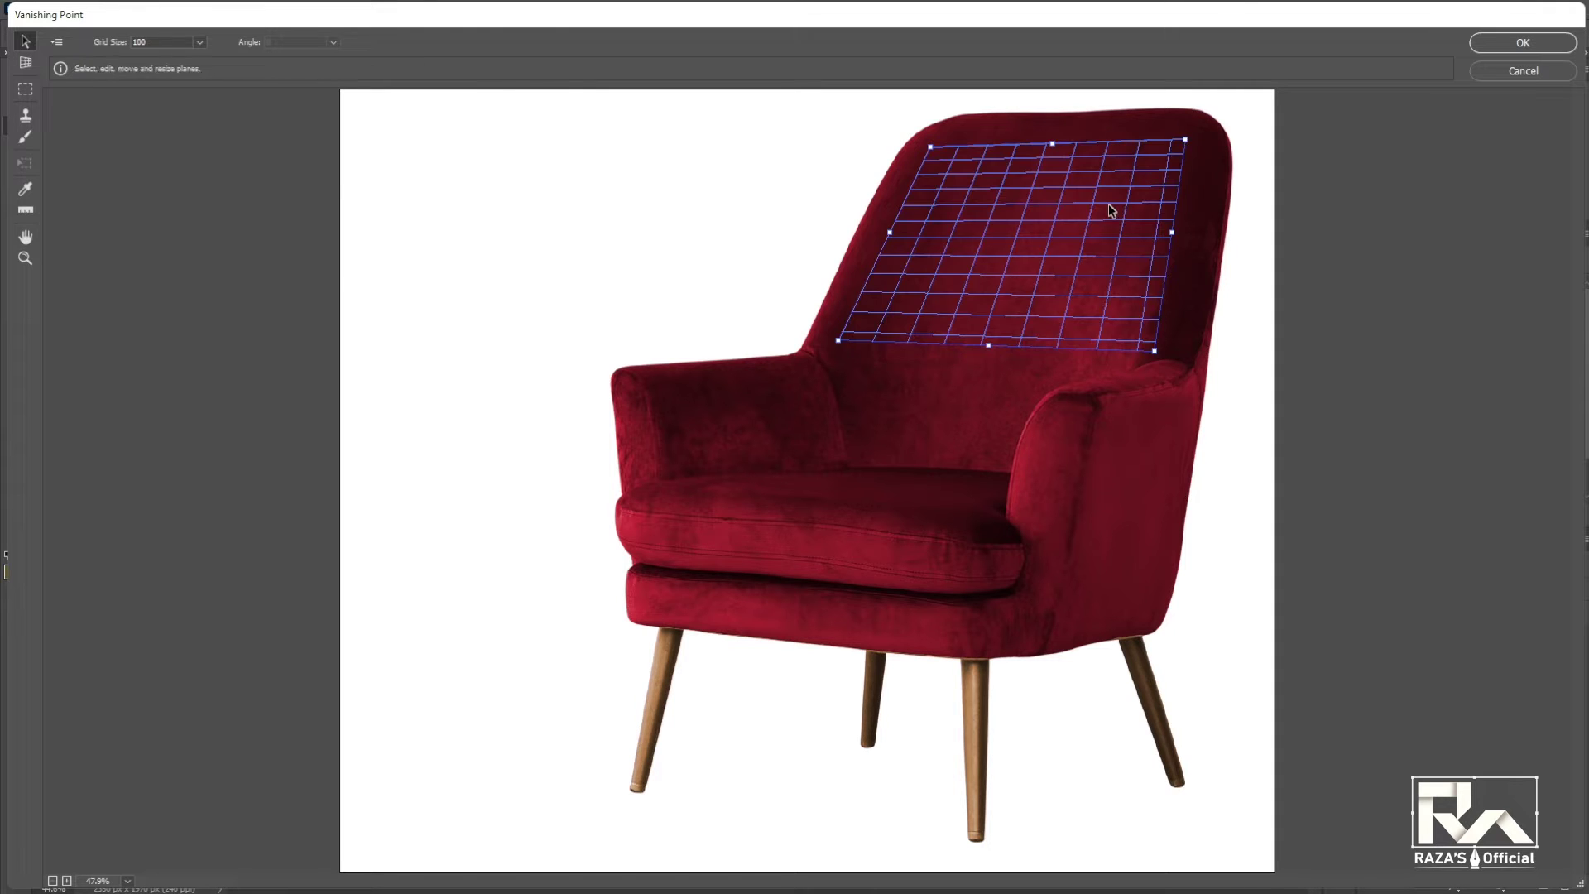
key(ctrl+v)
drag(518, 202, 976, 261)
key(t)
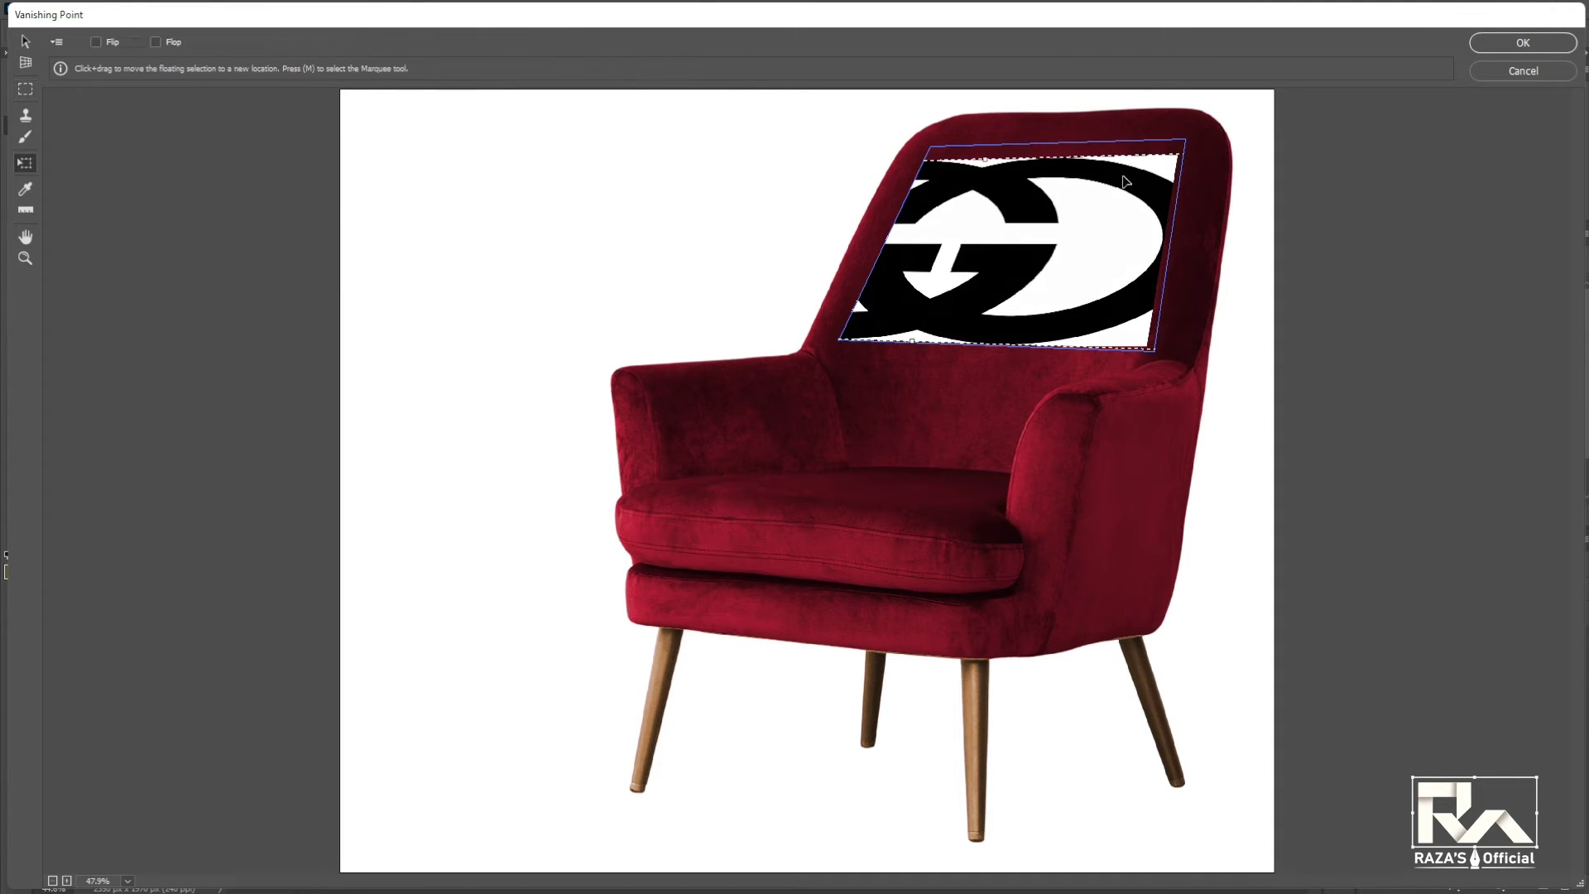
mouse_move(1176, 155)
mouse_down()
mouse_move(1047, 189)
mouse_move(1175, 172)
mouse_up()
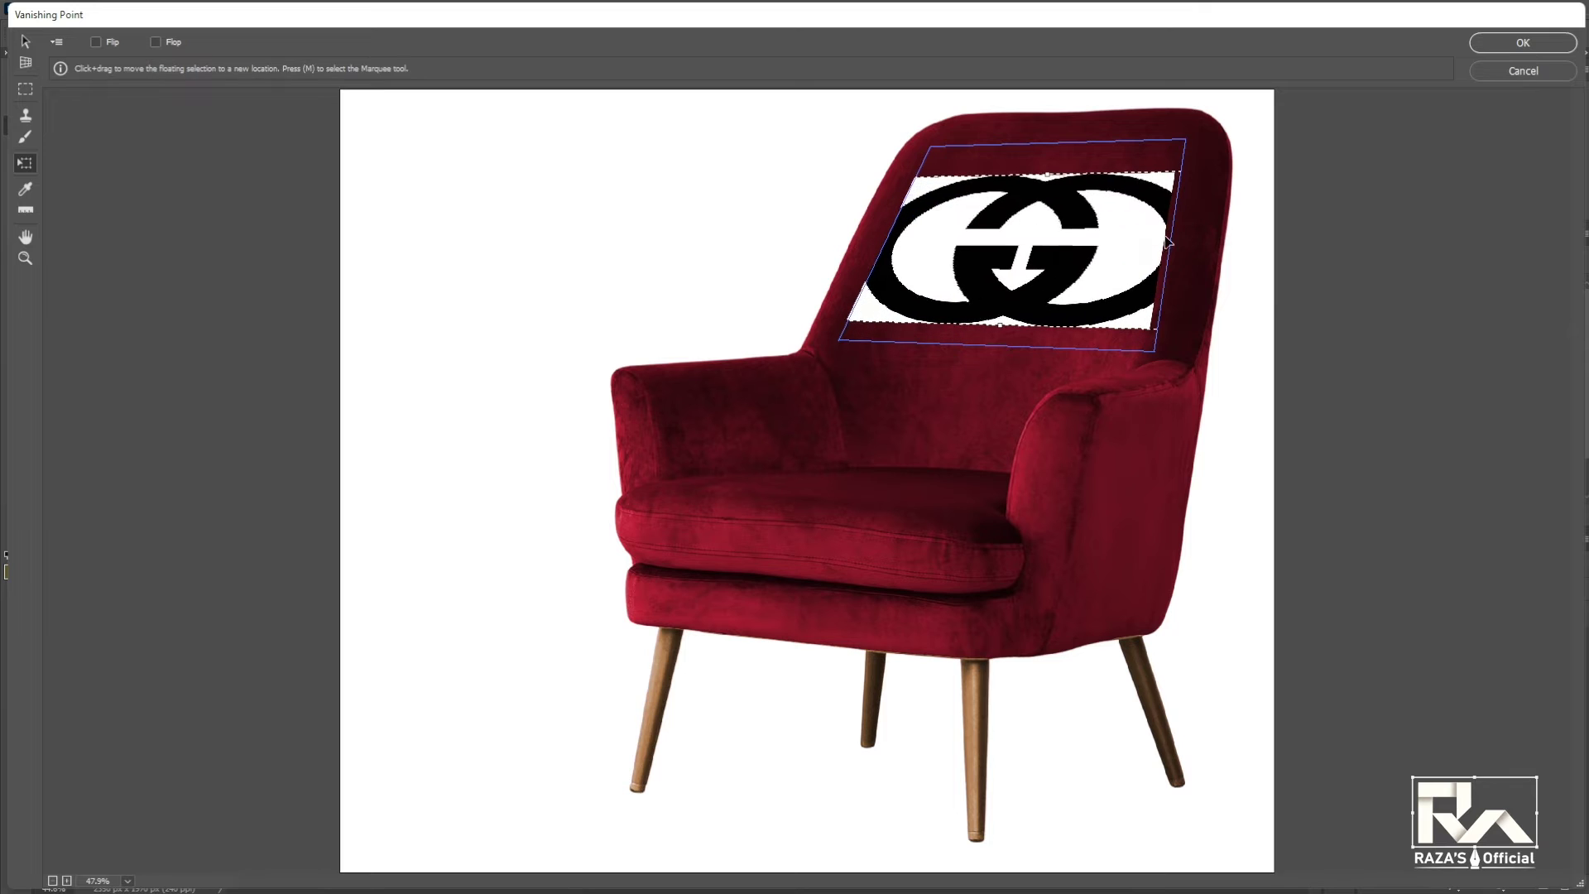
mouse_move(1045, 186)
mouse_down()
mouse_move(1105, 189)
mouse_move(1034, 219)
mouse_up()
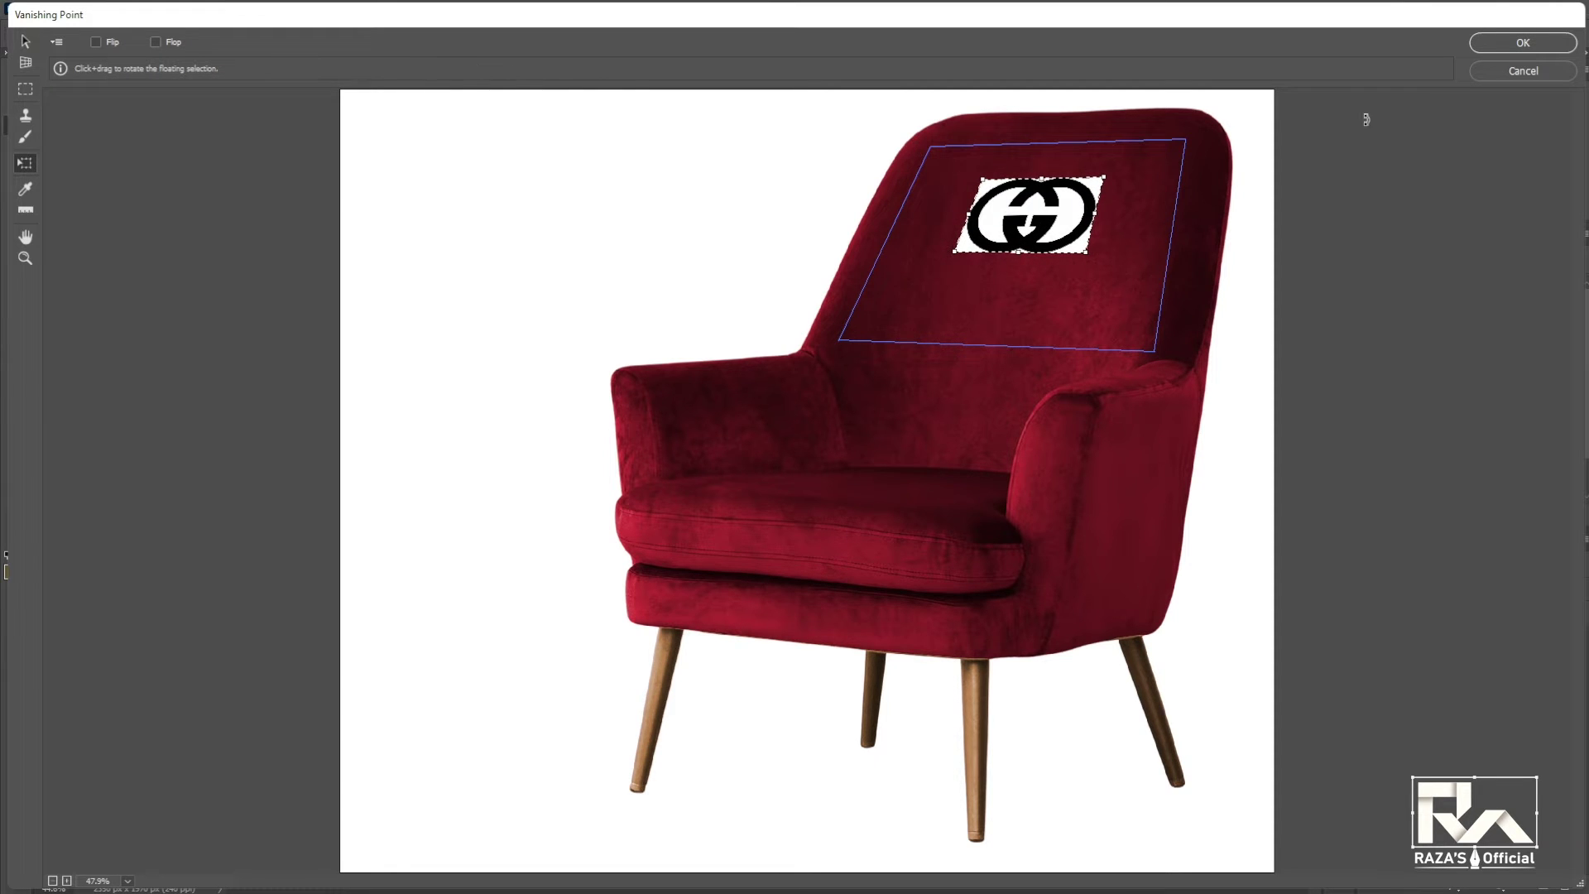
click(1523, 43)
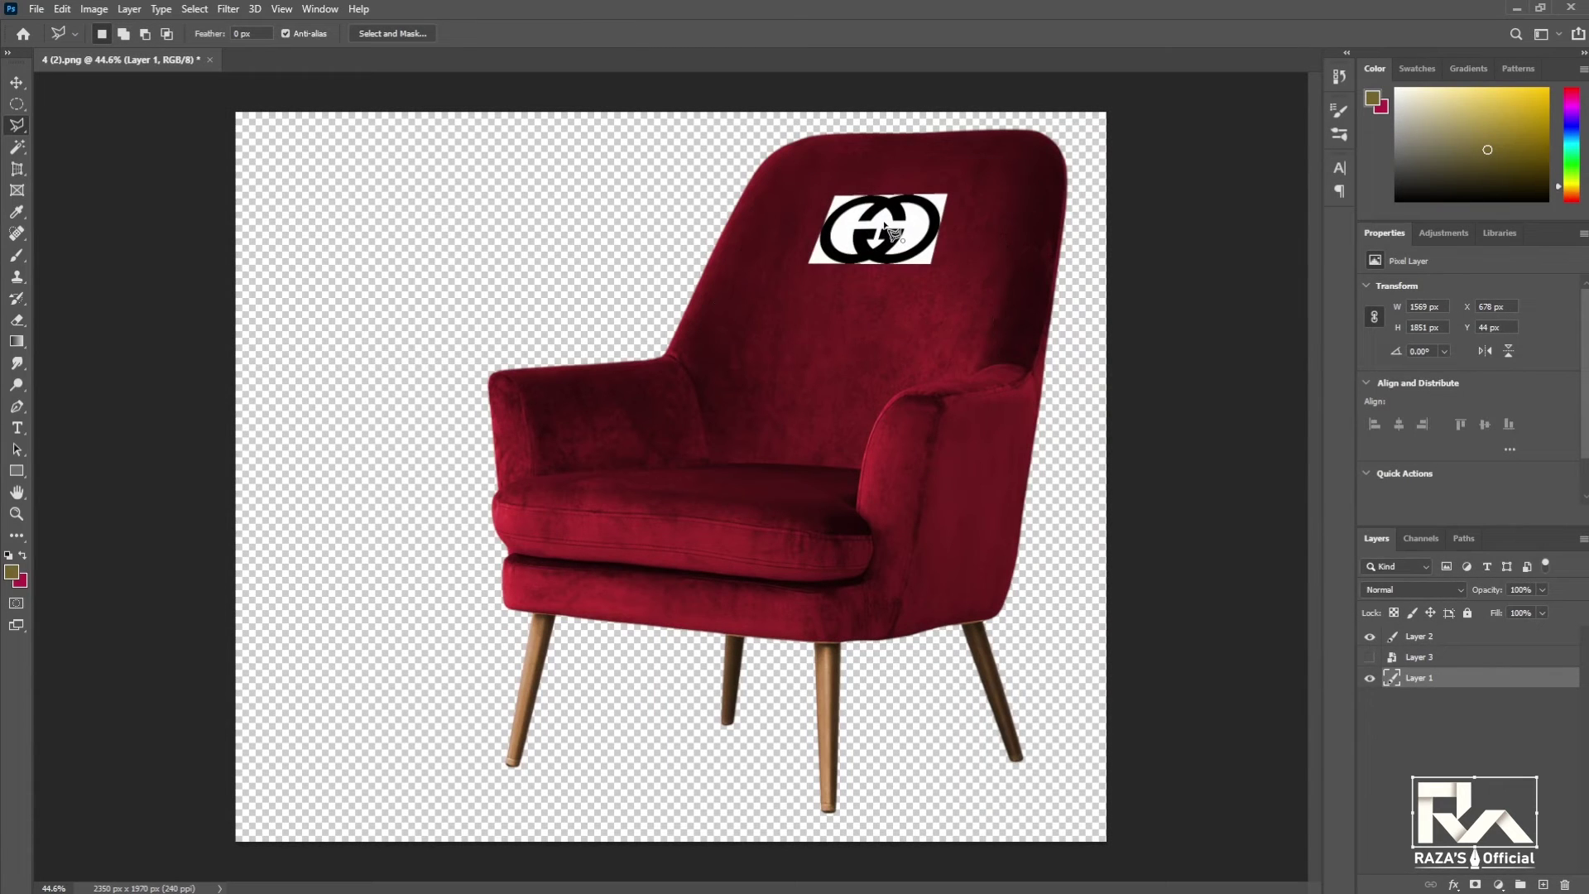
Magic Wand the logo's white patch, copy the black logo to Layer 4, and position it.
key(w)
click(906, 252)
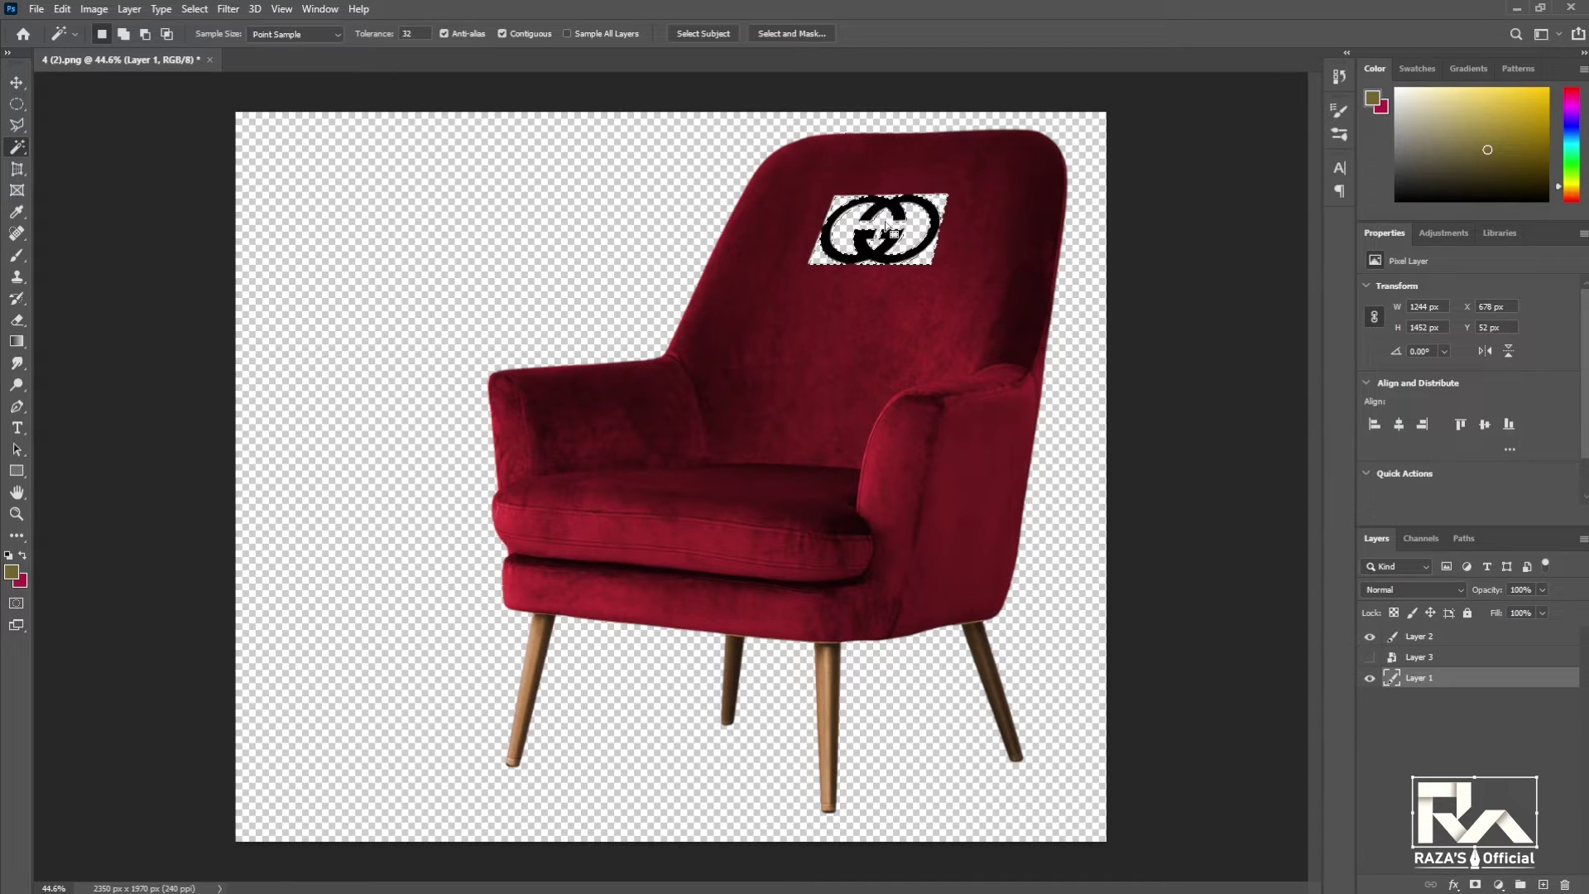
key(ctrl+z)
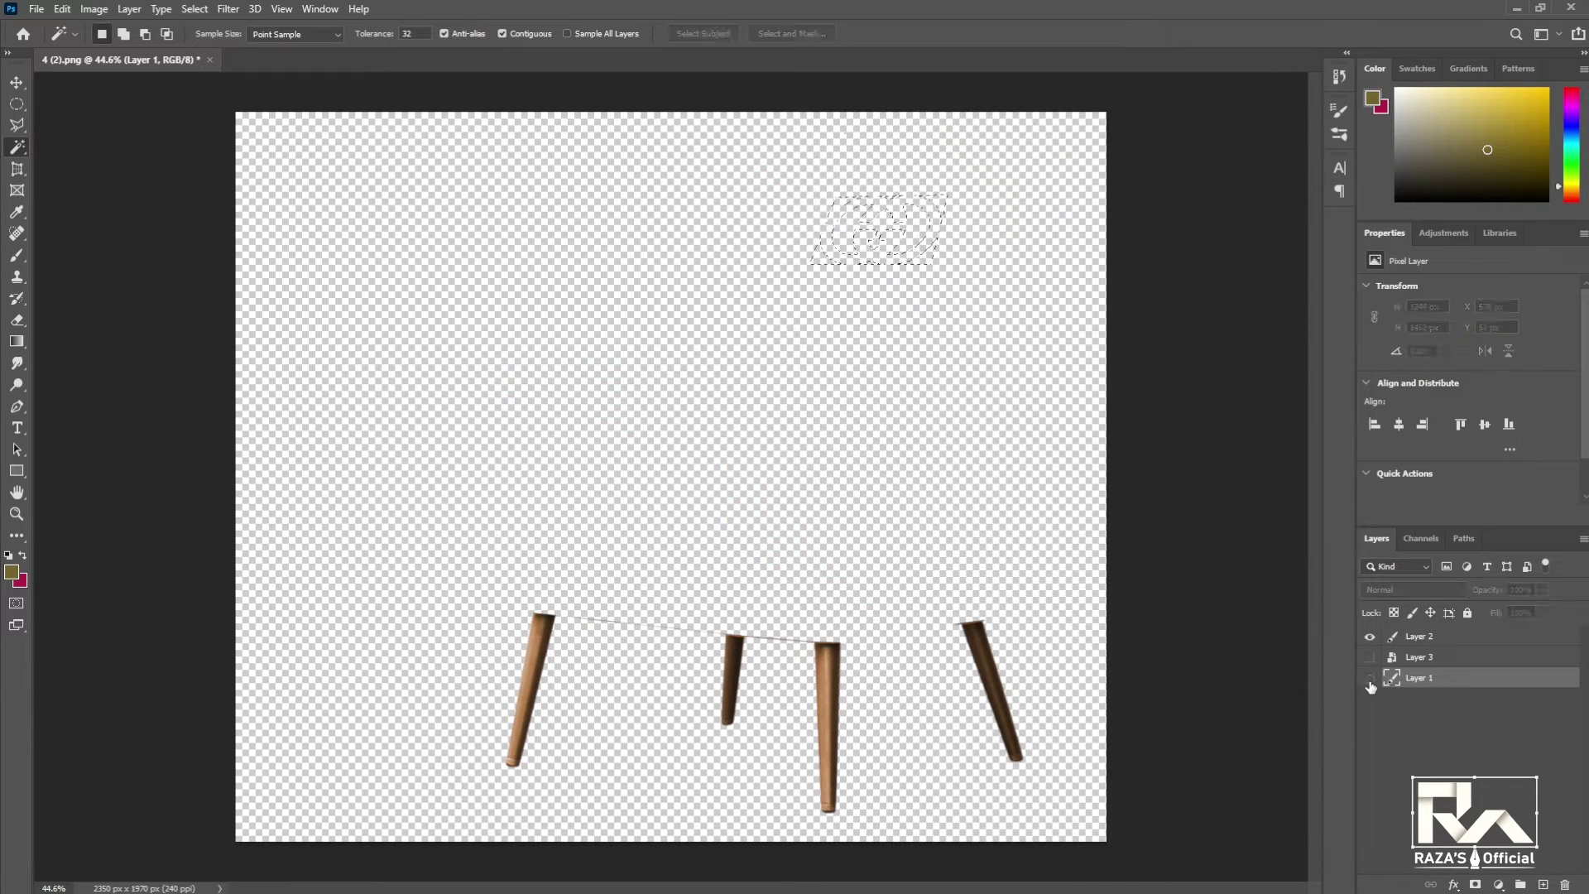
click(884, 236)
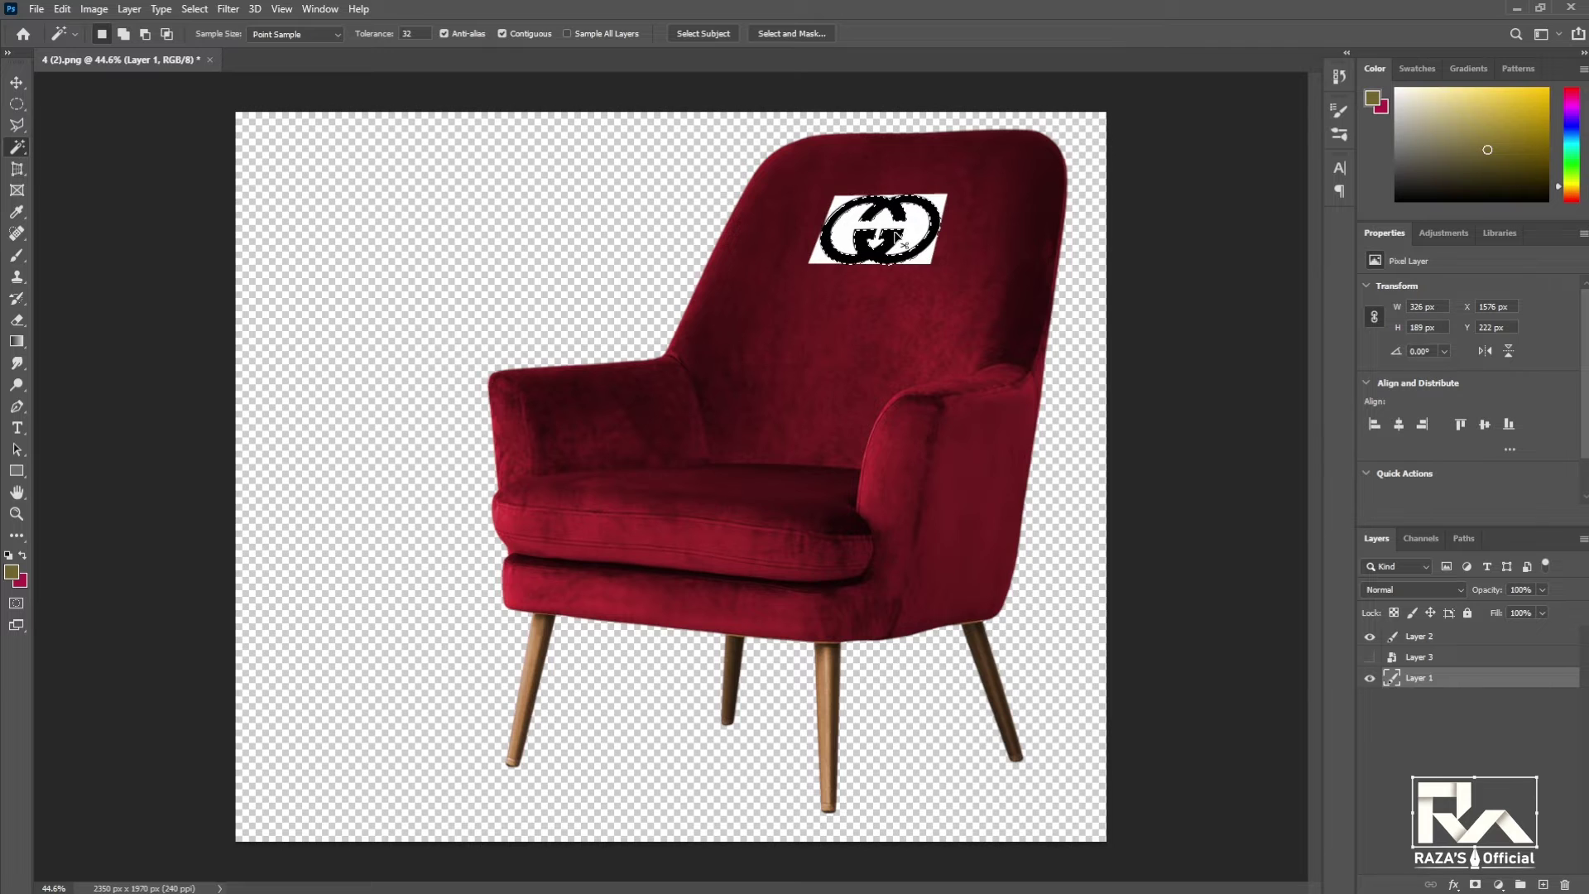
key(z)
key(ctrl+plus)
drag(846, 213, 879, 361)
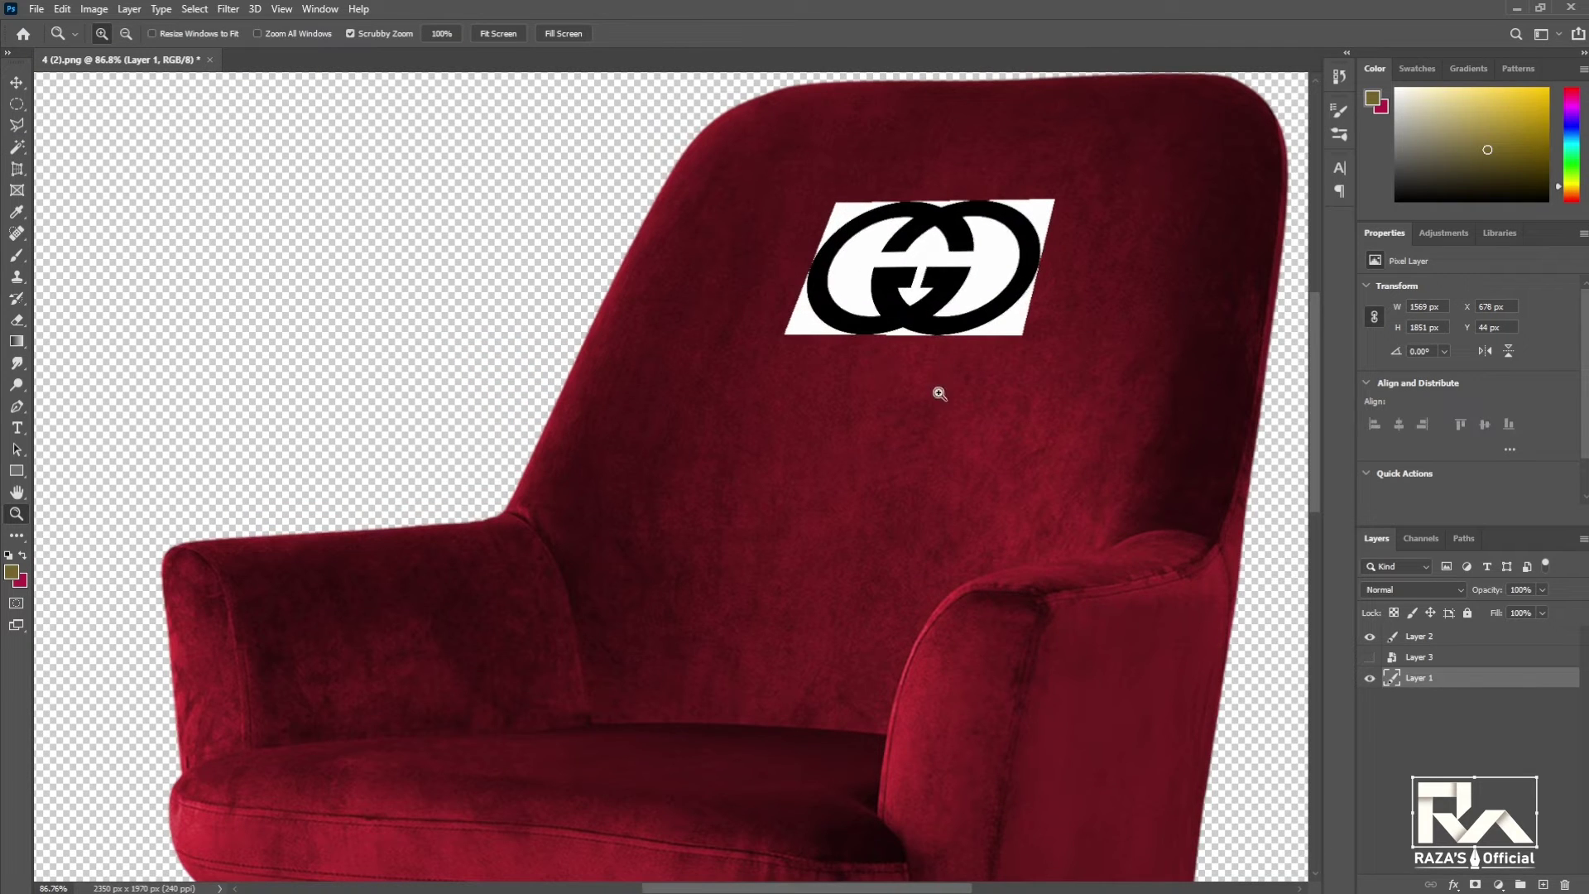
key(ctrl+j)
key(v)
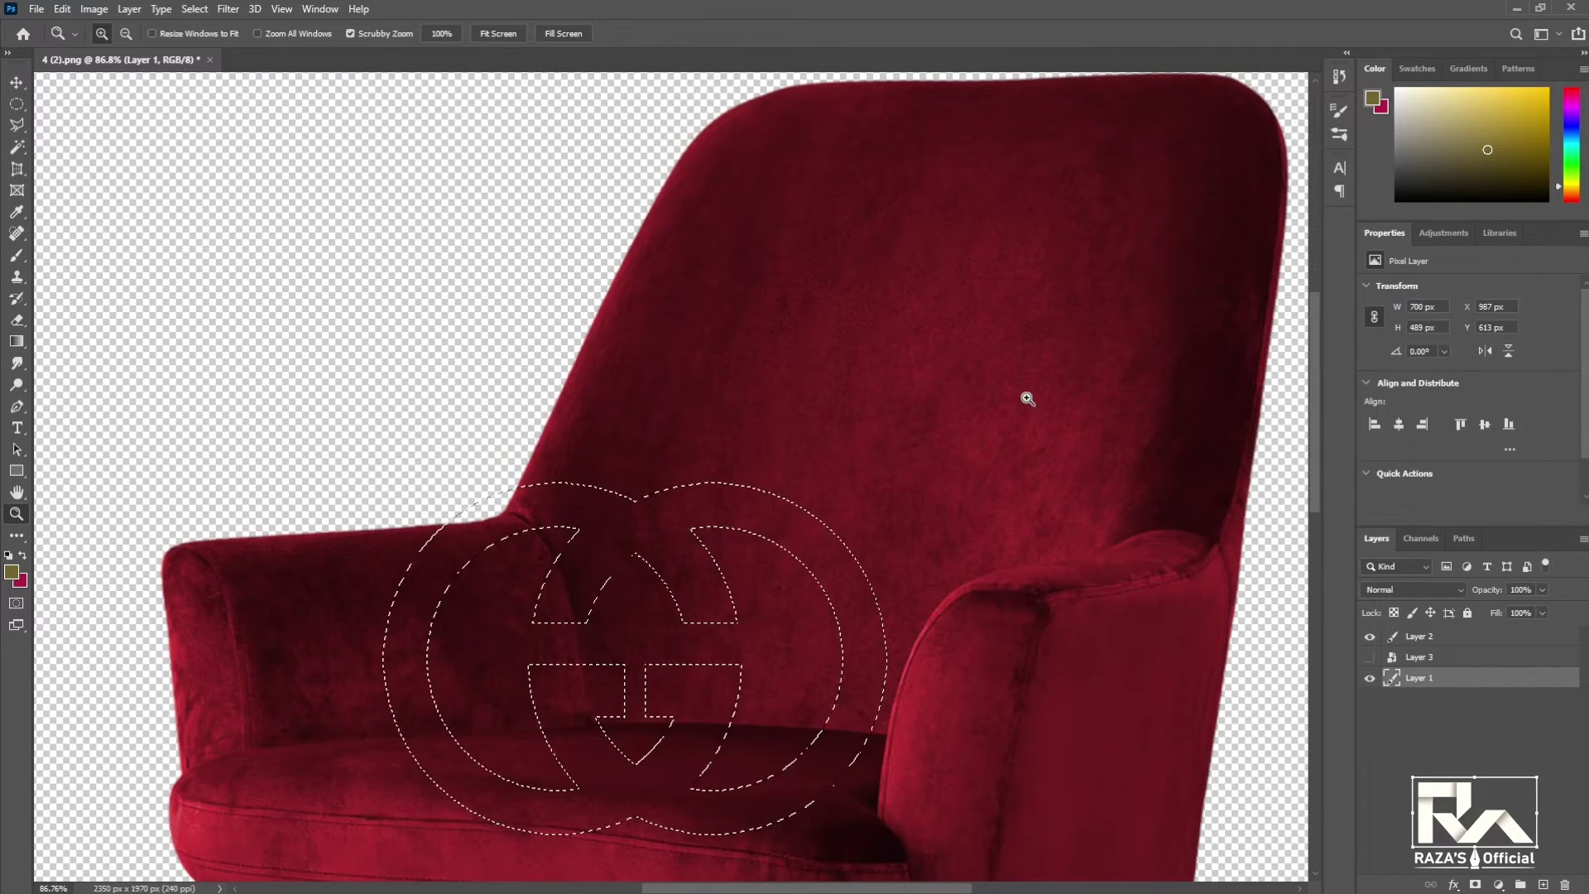
mouse_move(1005, 268)
mouse_down()
mouse_move(756, 478)
mouse_move(993, 290)
mouse_move(892, 282)
mouse_up()
Colorize the logo layer gold with Hue/Saturation.
click(1418, 677)
key(ctrl+u)
click(1299, 422)
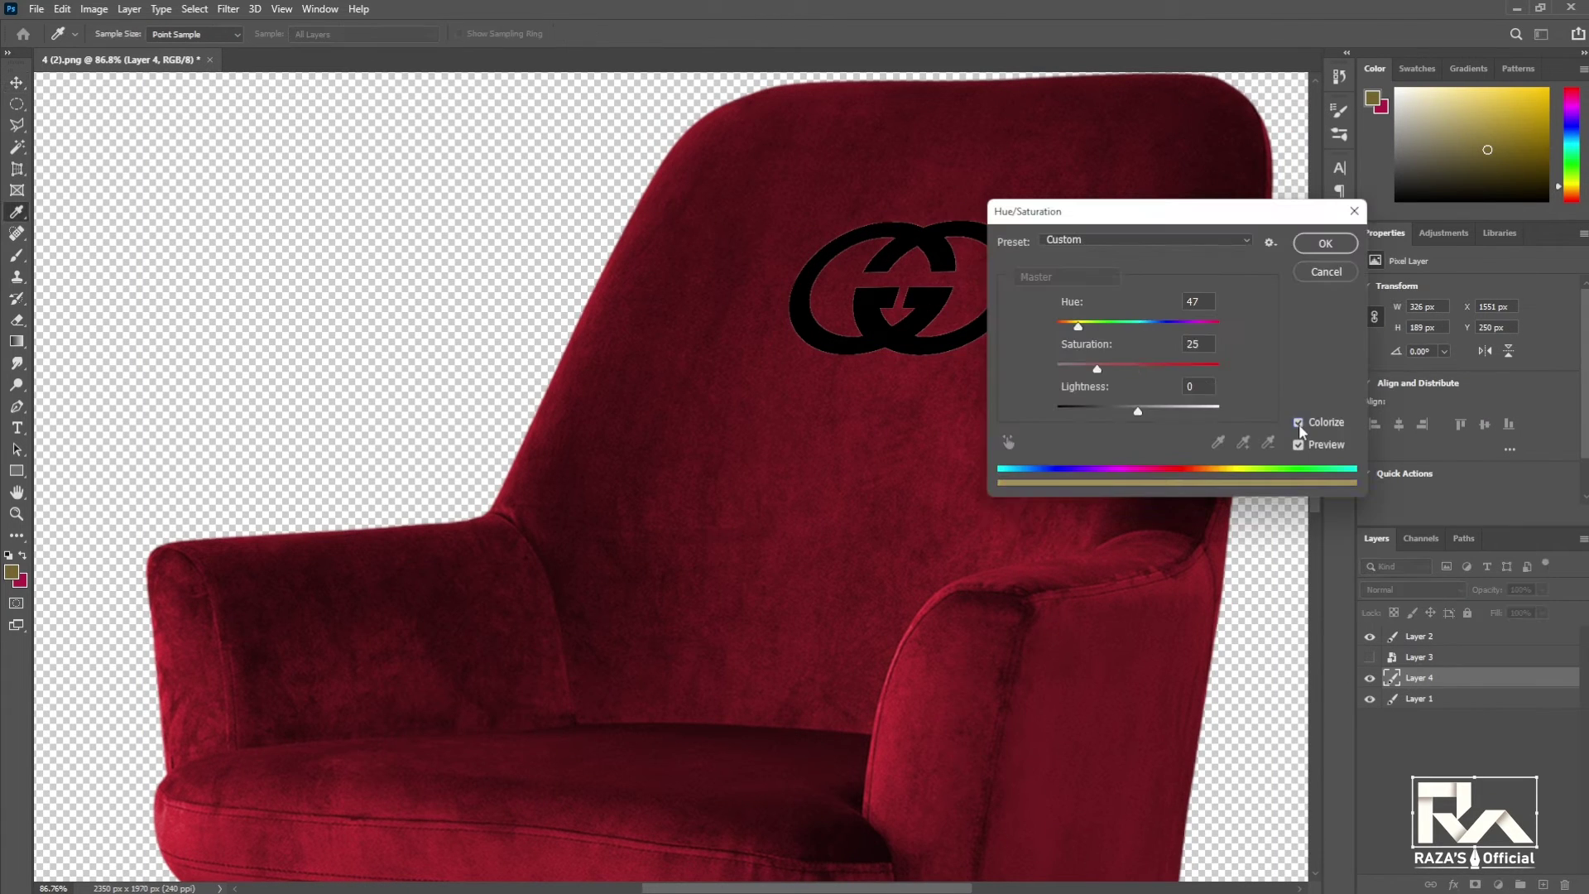
mouse_move(1099, 368)
mouse_down()
mouse_move(1179, 369)
mouse_move(1162, 409)
mouse_up()
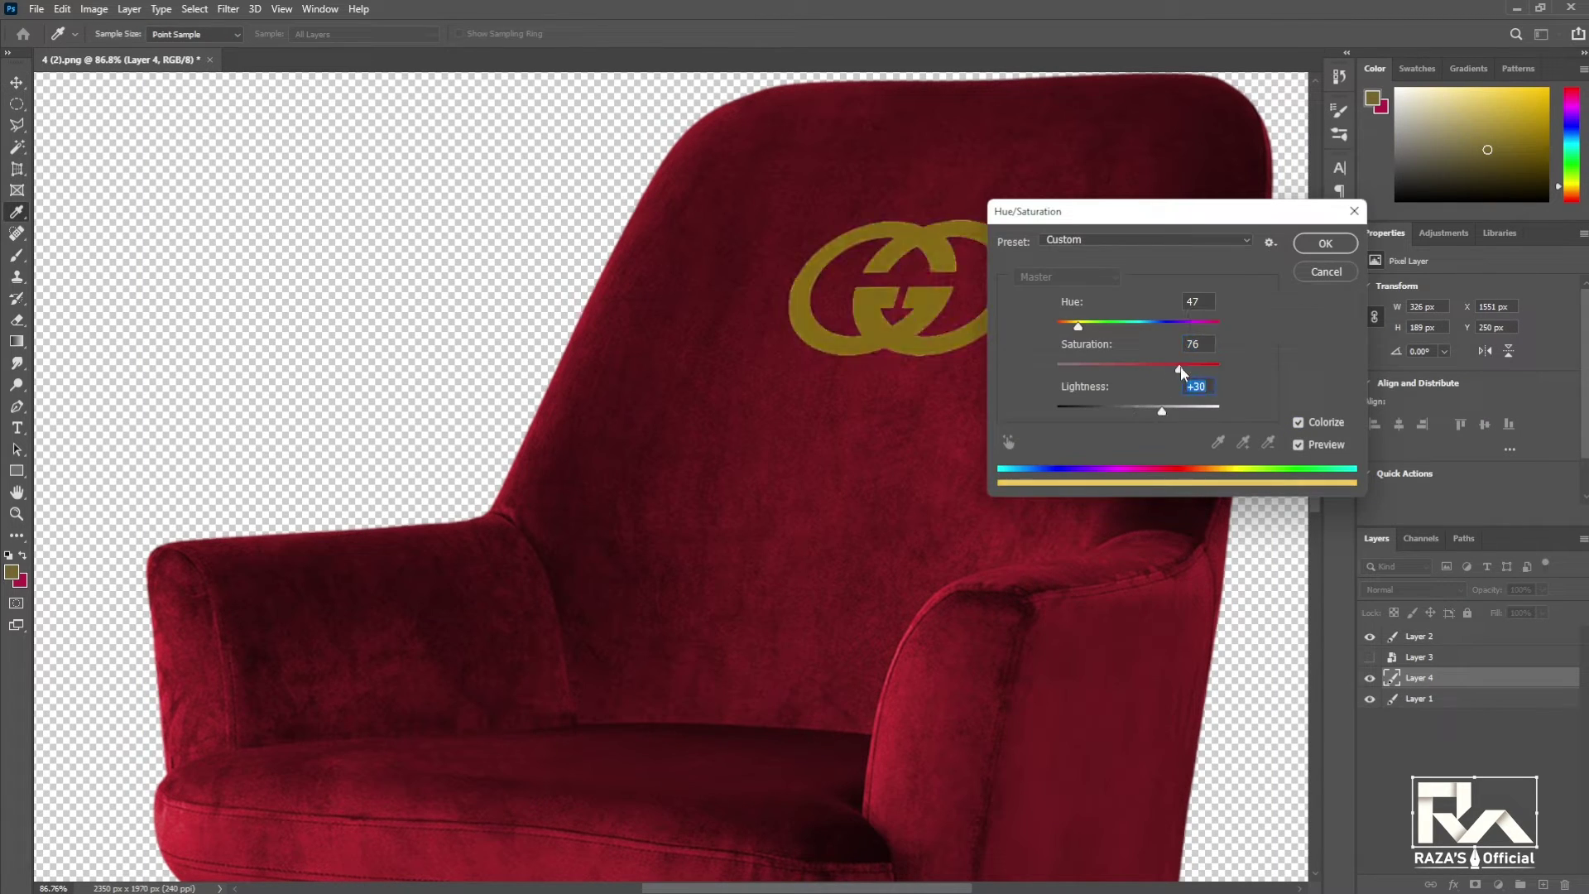
key(Return)
key(v)
Add a tight Drop Shadow and an Inner Shadow to the logo layer.
double_click(1457, 677)
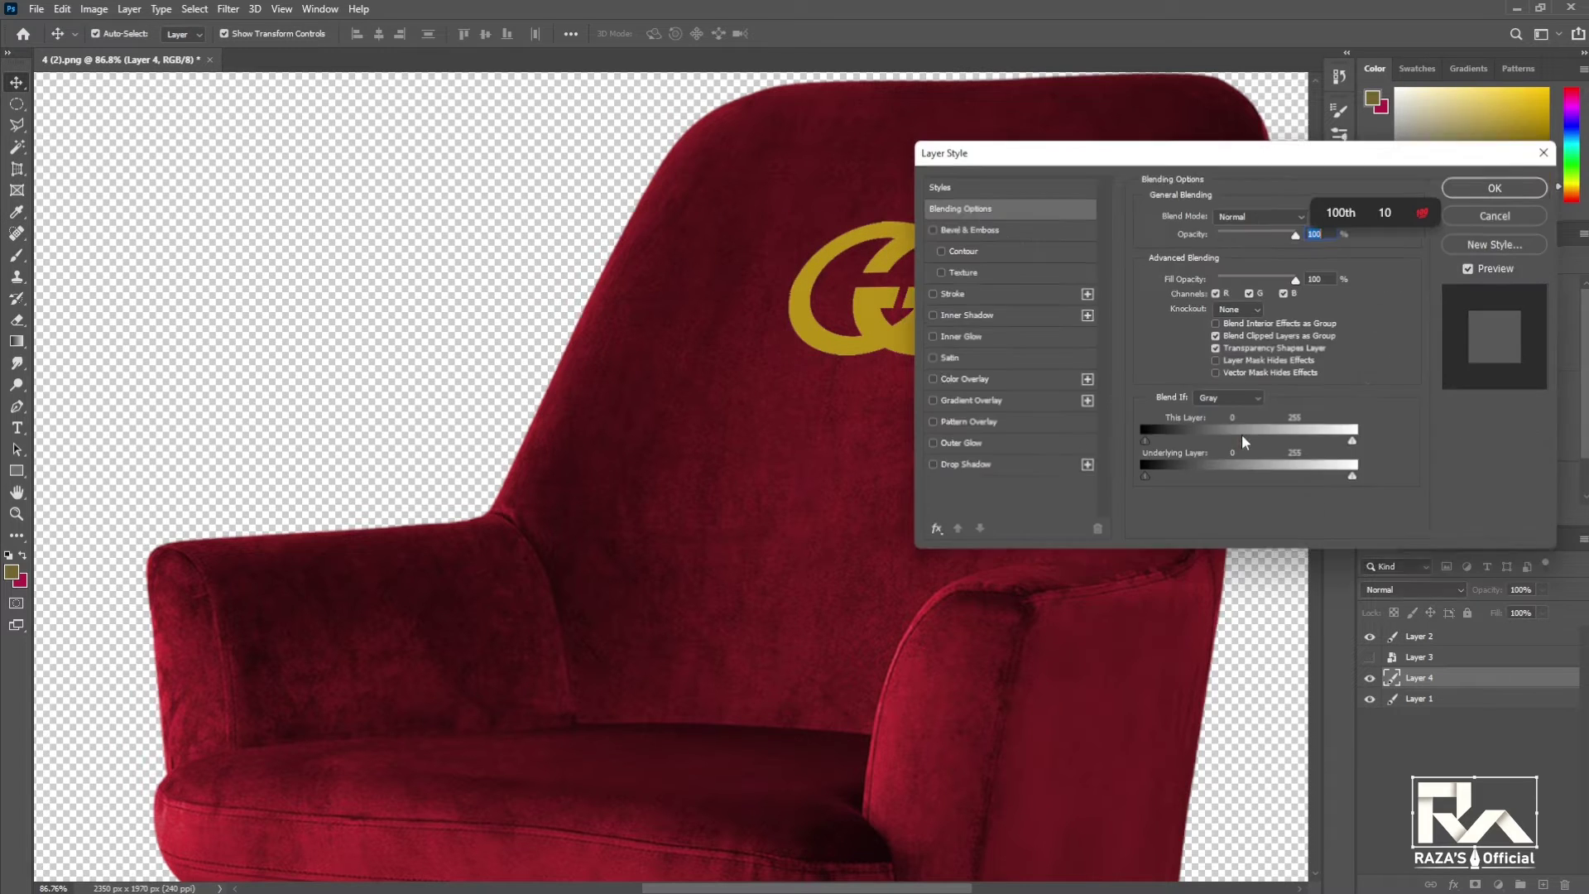
click(1021, 226)
drag(1021, 153, 1127, 127)
click(1038, 205)
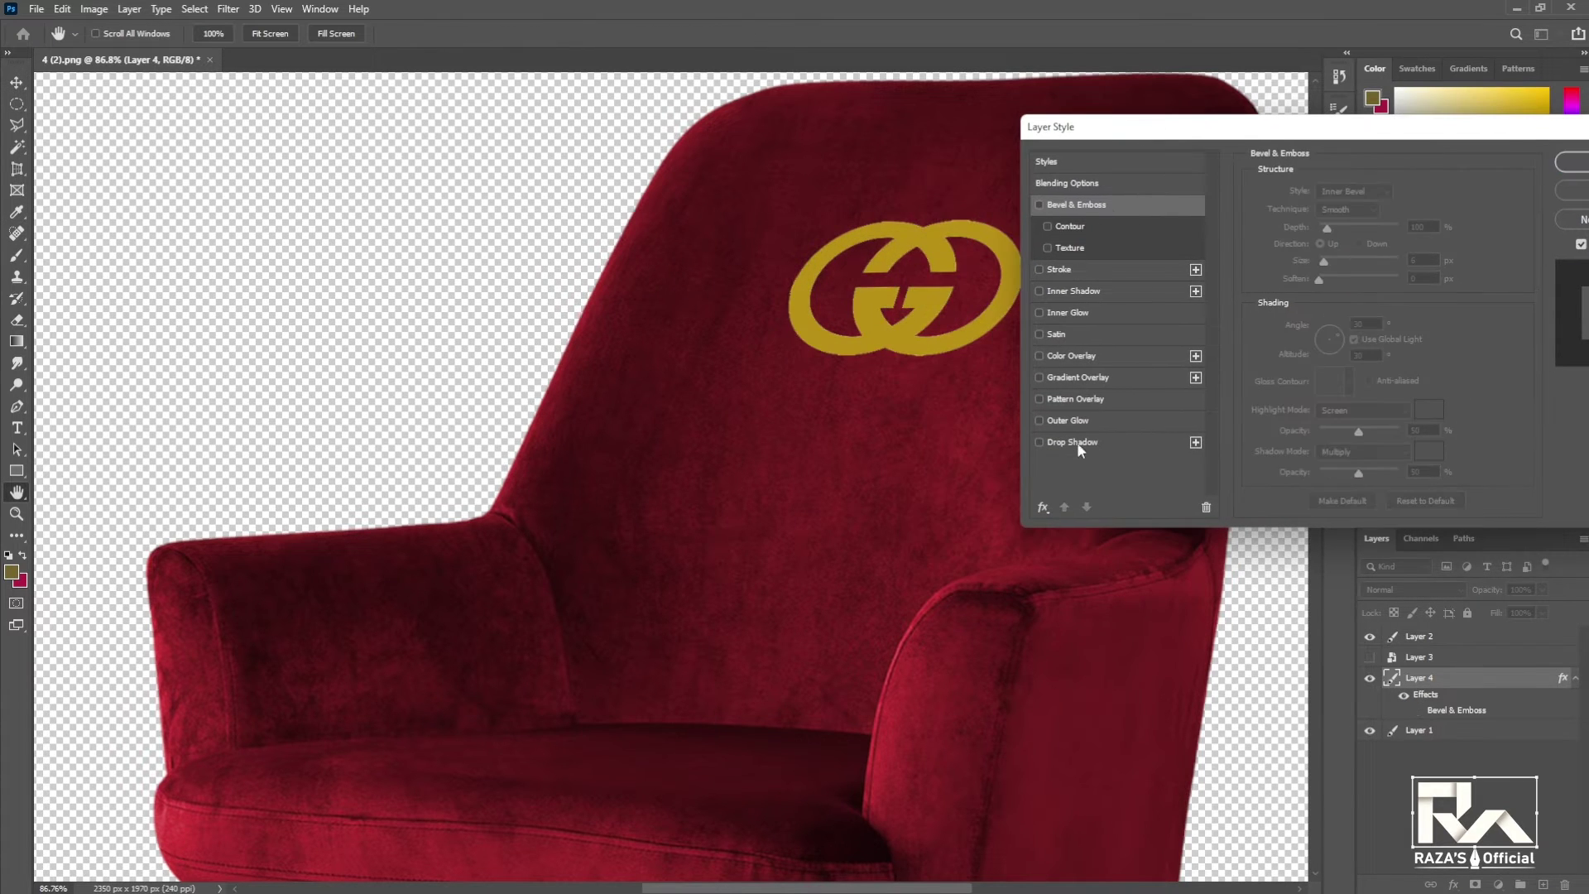
click(1078, 443)
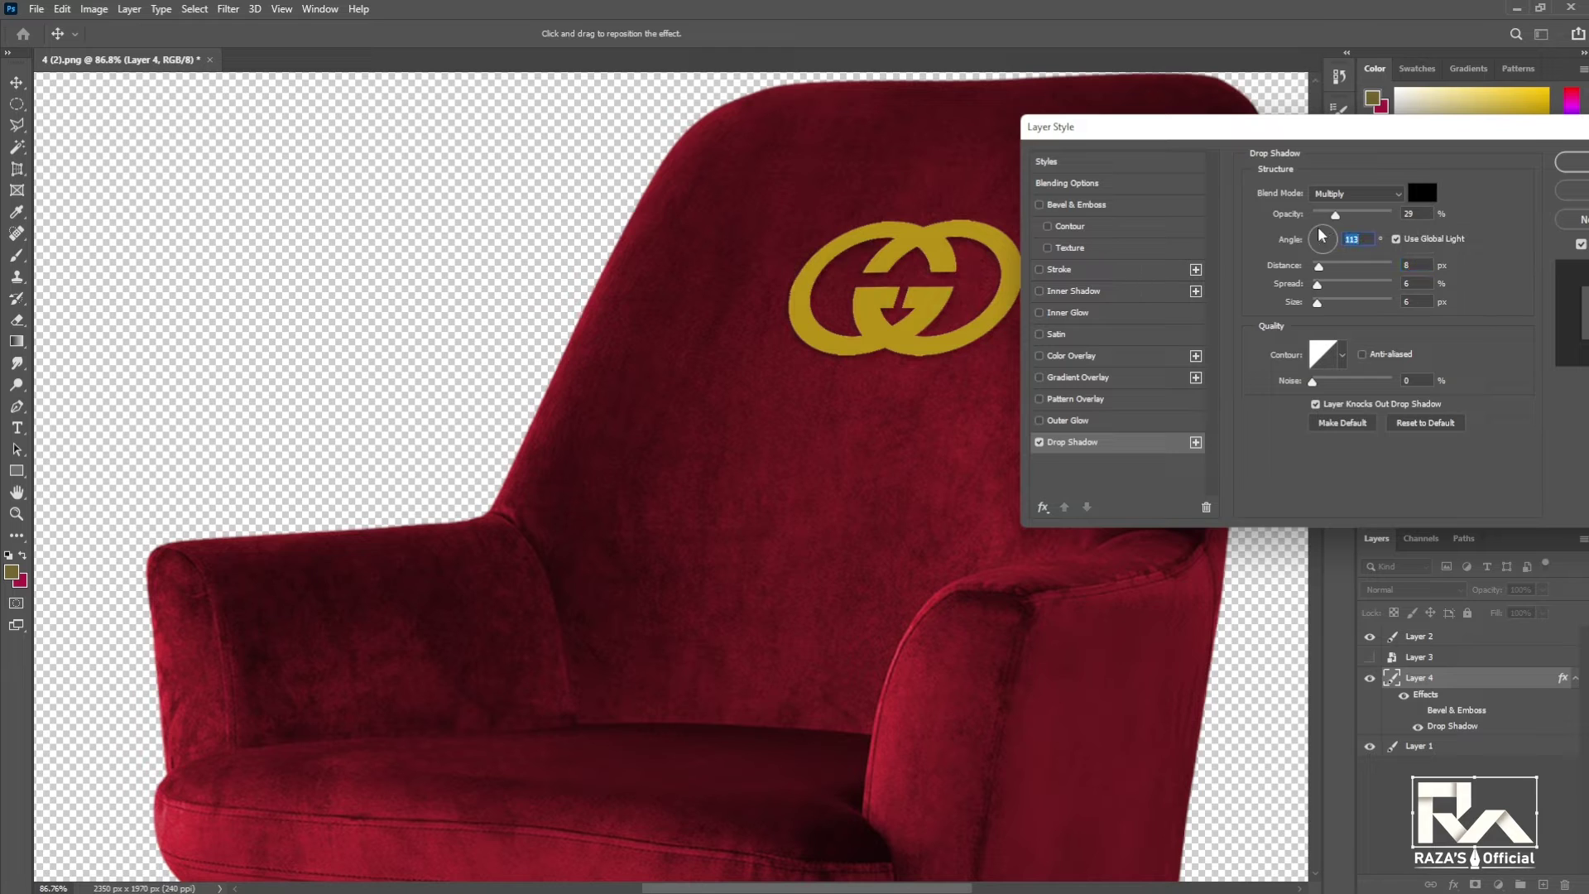
mouse_move(1317, 302)
mouse_down()
mouse_move(1315, 266)
mouse_move(1352, 216)
mouse_up()
click(1073, 291)
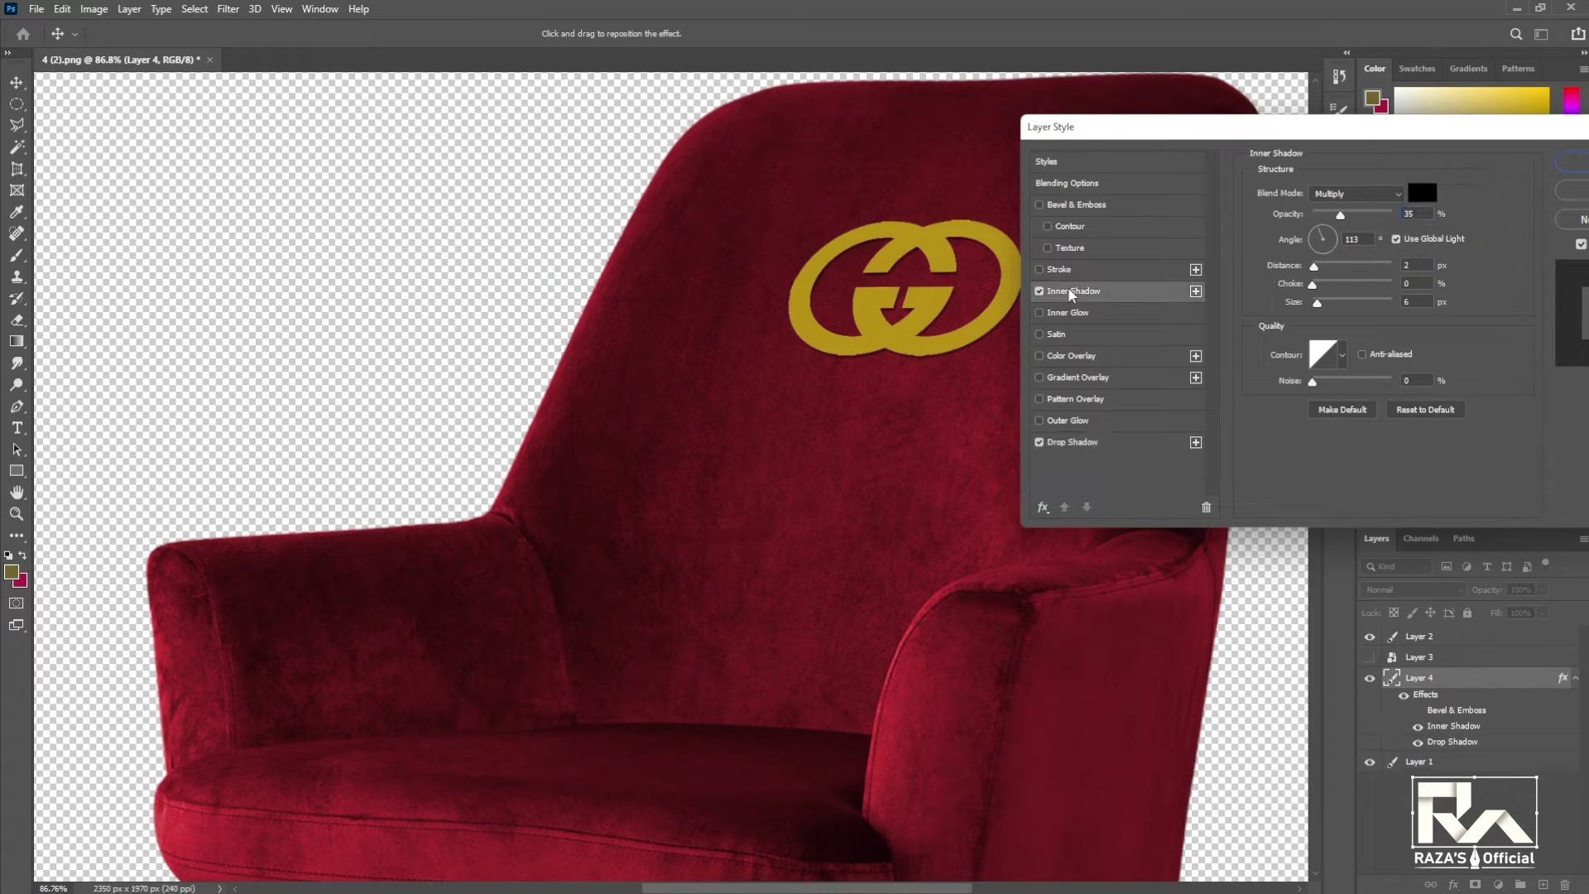
click(1332, 250)
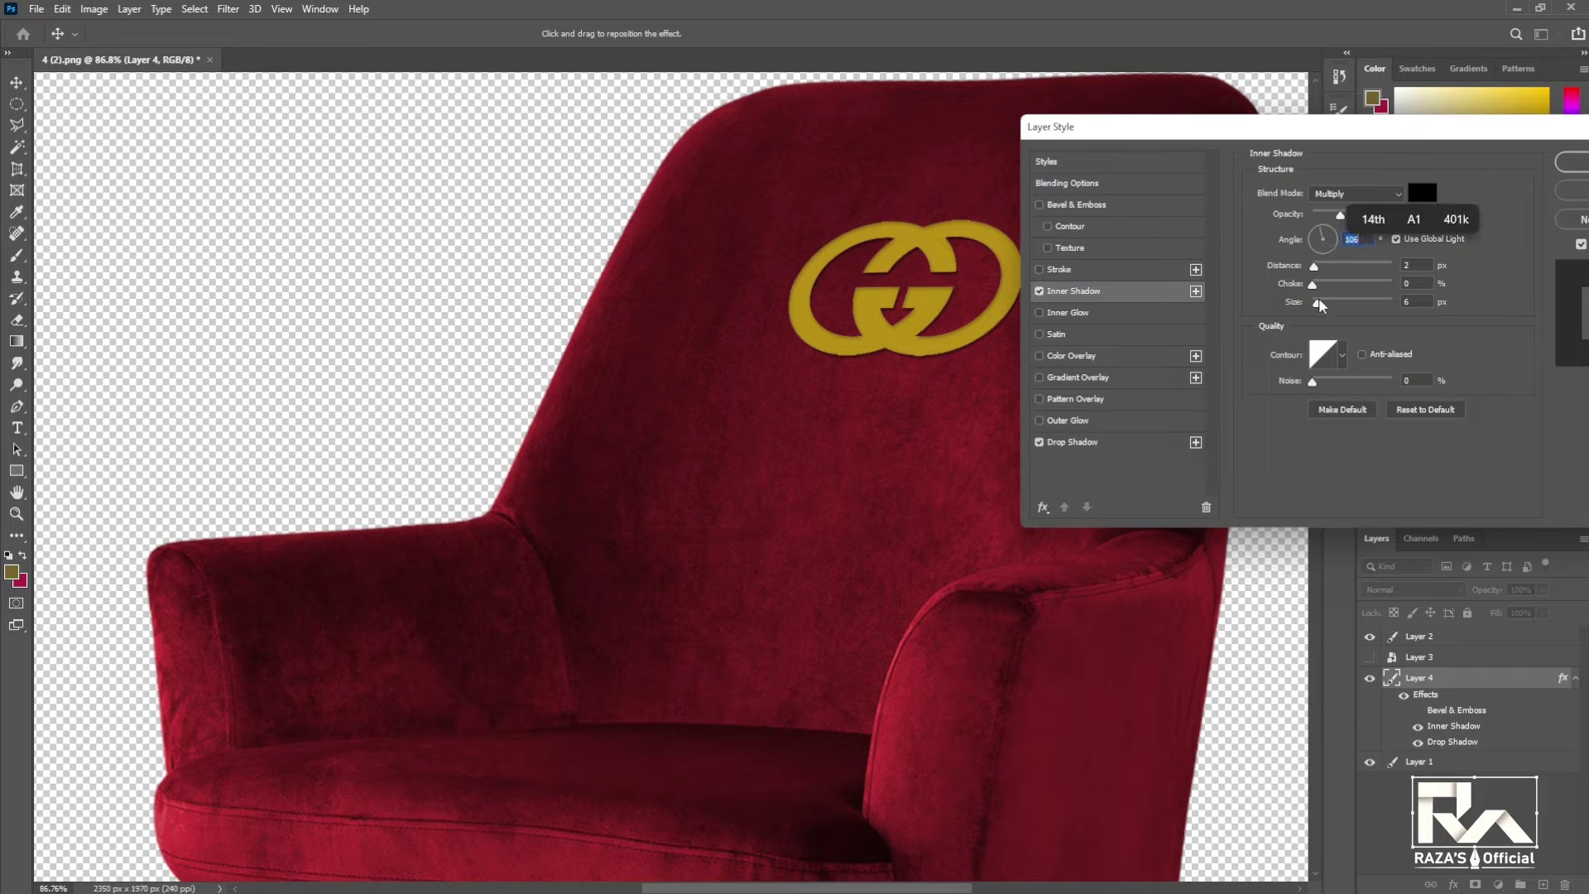
click(1572, 162)
Brighten highlights on the gold logo's G rings with the dodge brush, then prepare the burn brush.
key(bracketleft)
key(bracketleft)
key(bracketleft)
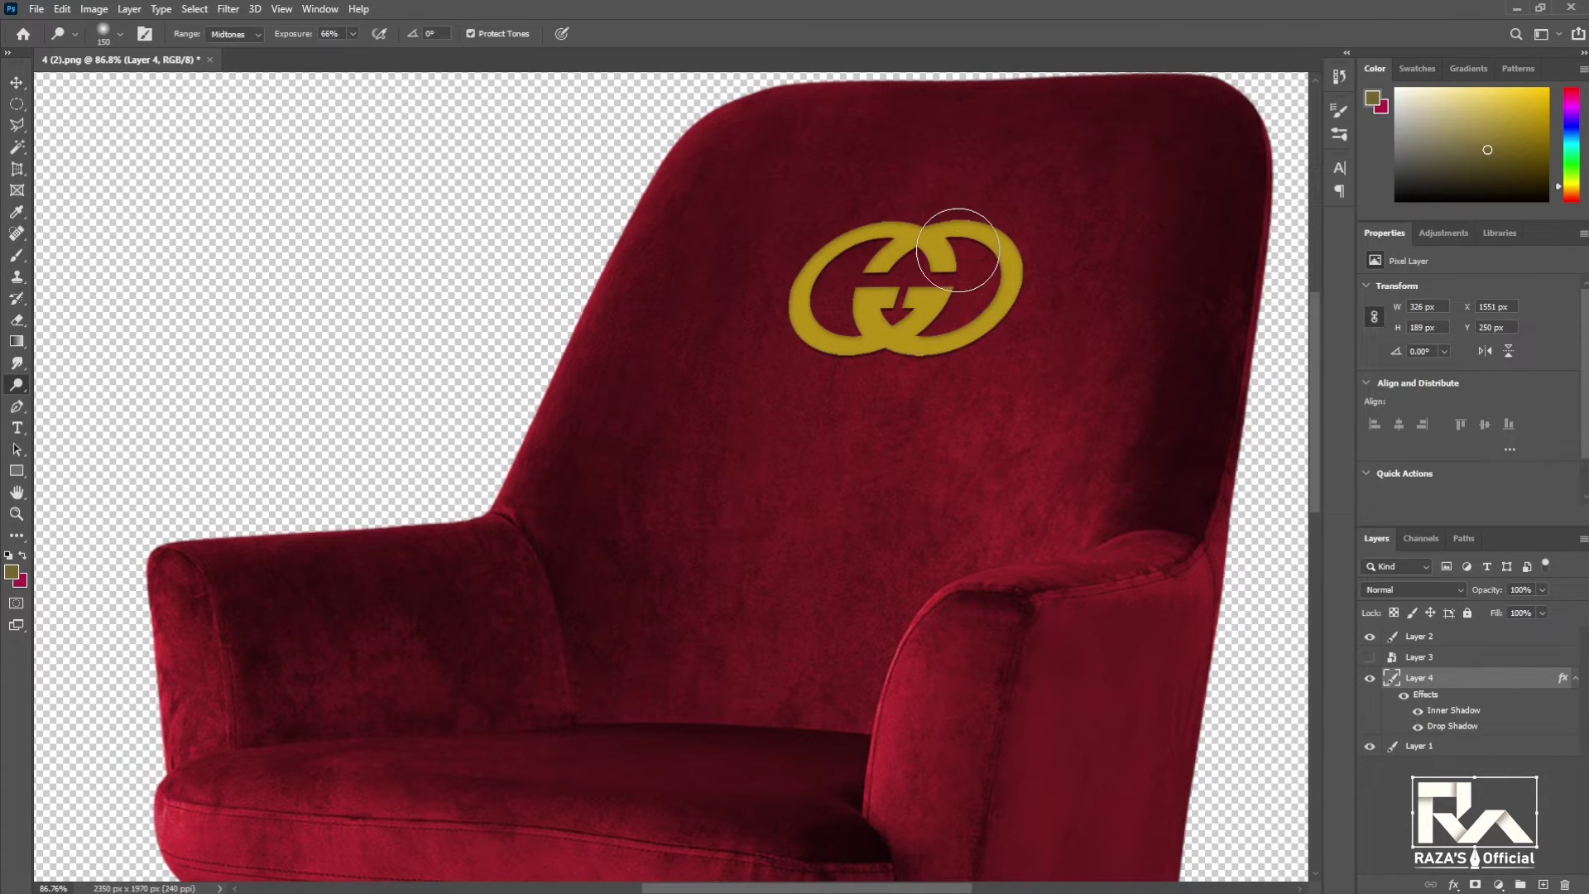
drag(968, 240, 893, 323)
drag(986, 195, 857, 321)
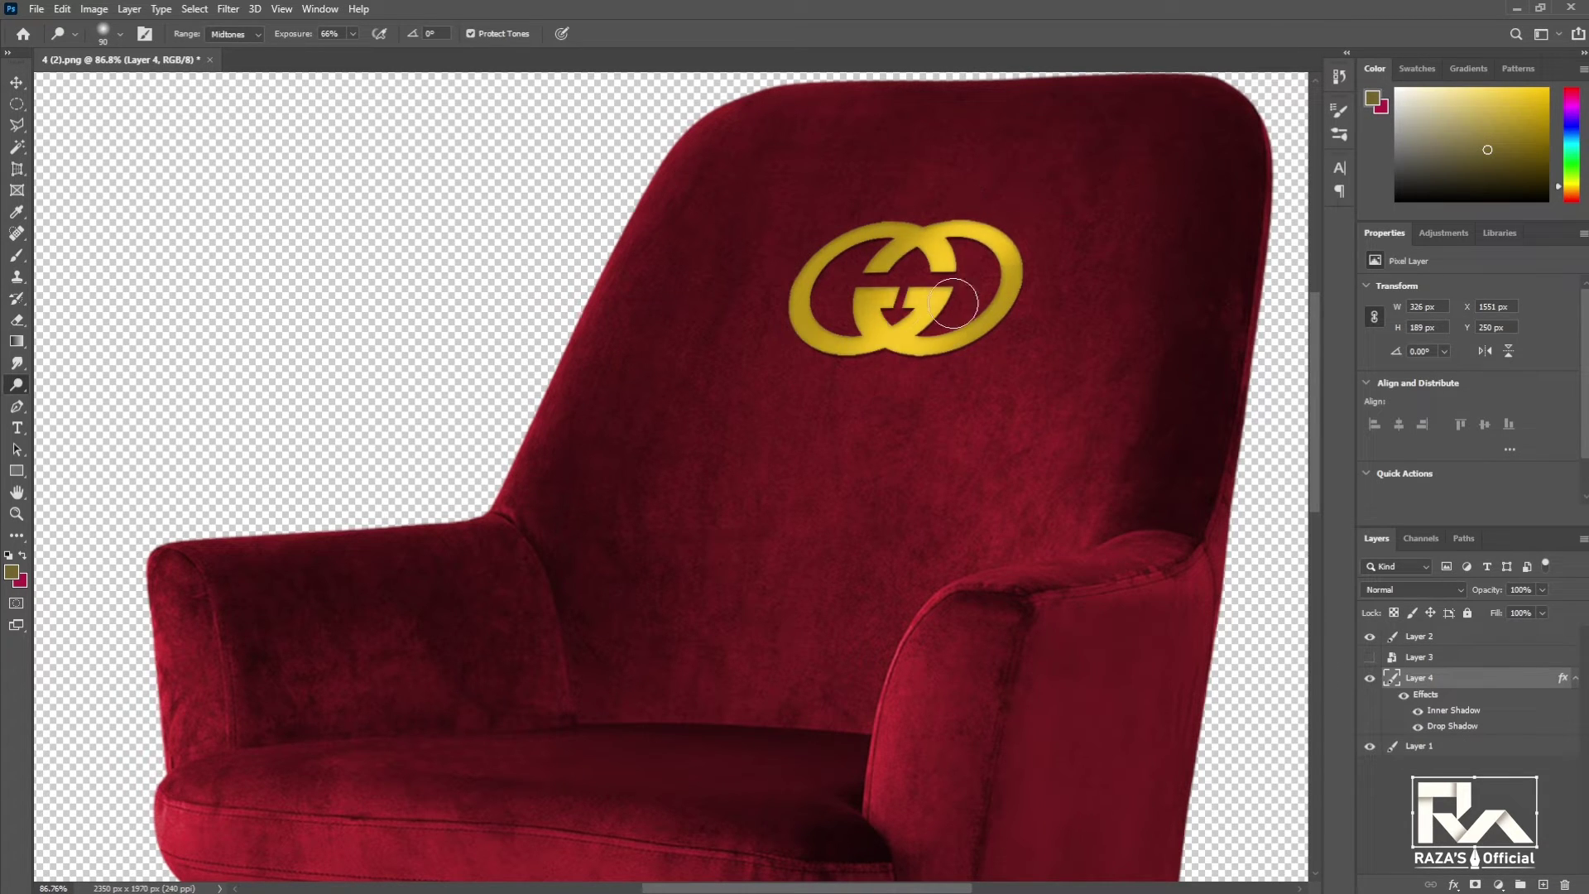
drag(904, 232, 824, 336)
key(shift+o)
key(bracketleft)
key(bracketleft)
key(bracketleft)
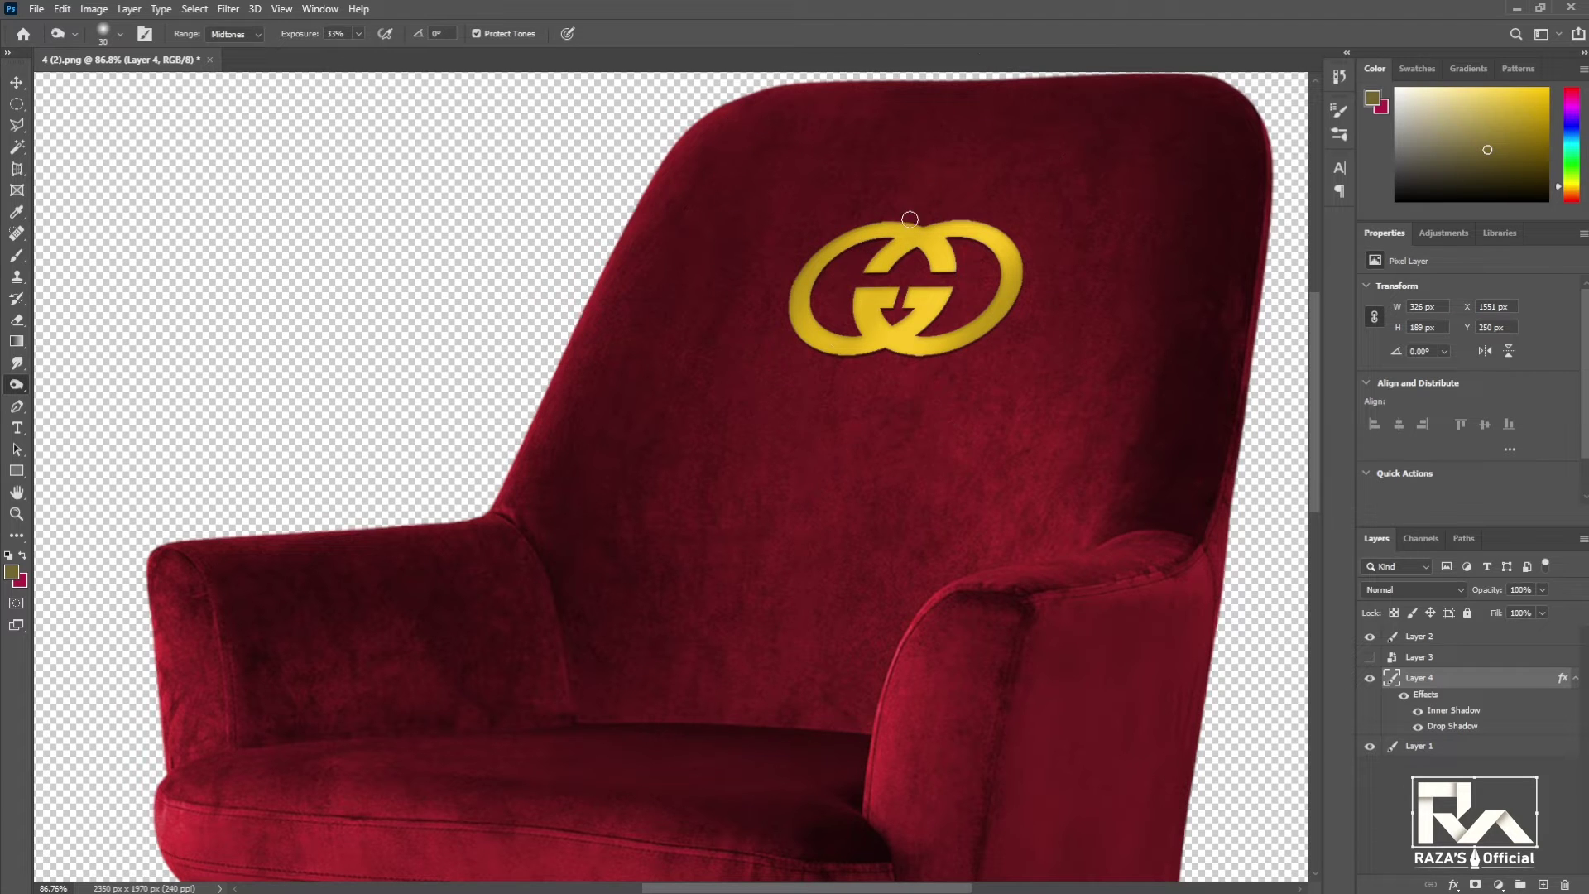
key(bracketright)
key(bracketright)
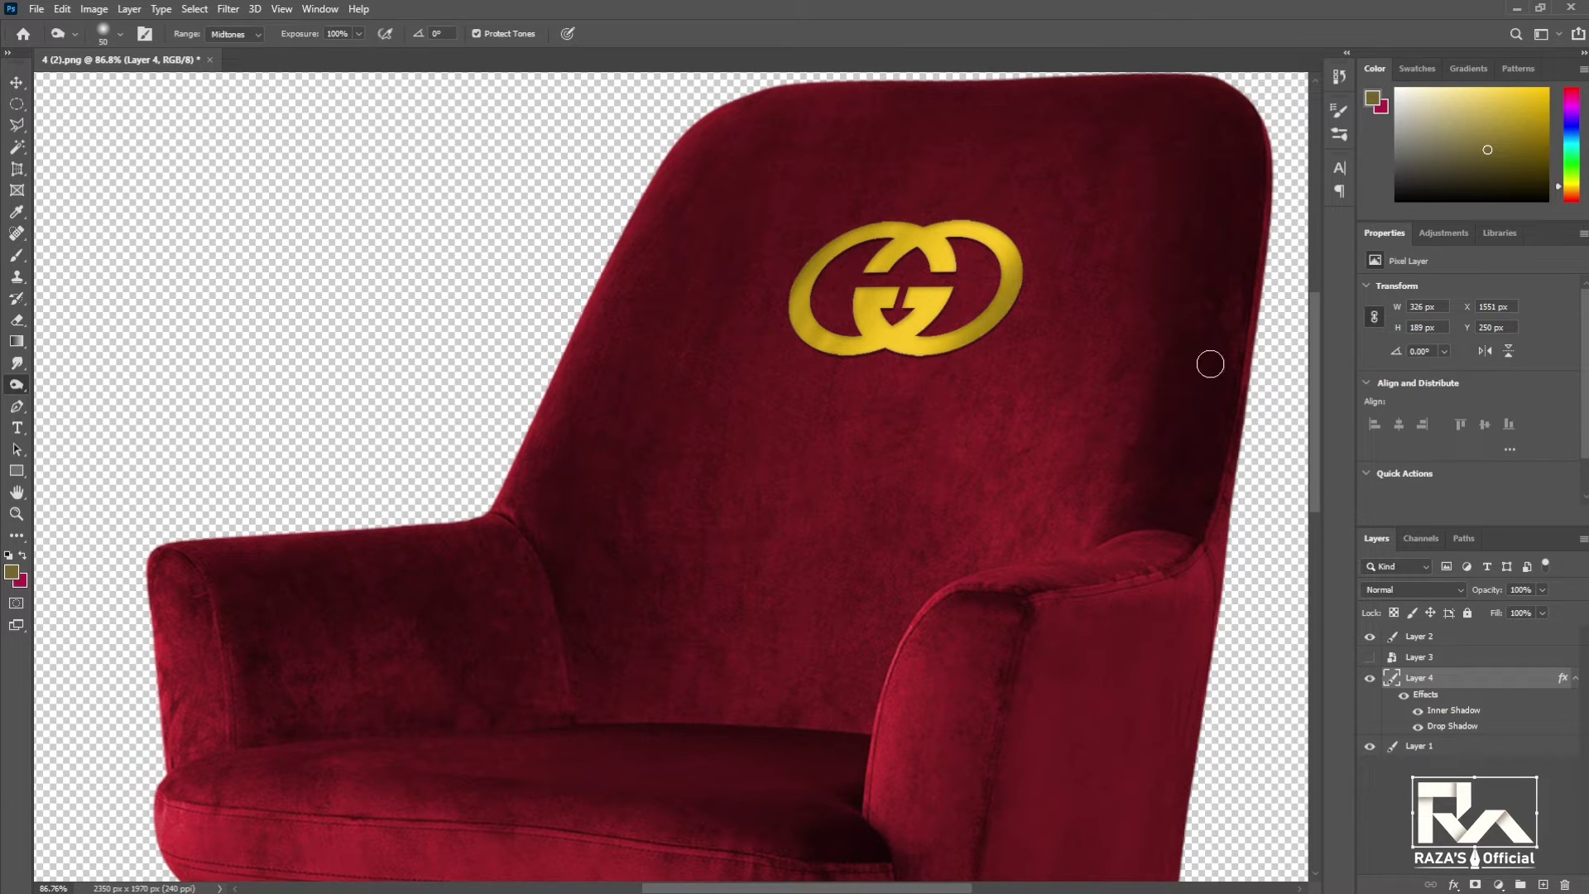
key(ctrl+minus)
key(ctrl+minus)
key(ctrl+minus)
Scale the gold logo to about 74% and centre it on the upper chair back.
key(v)
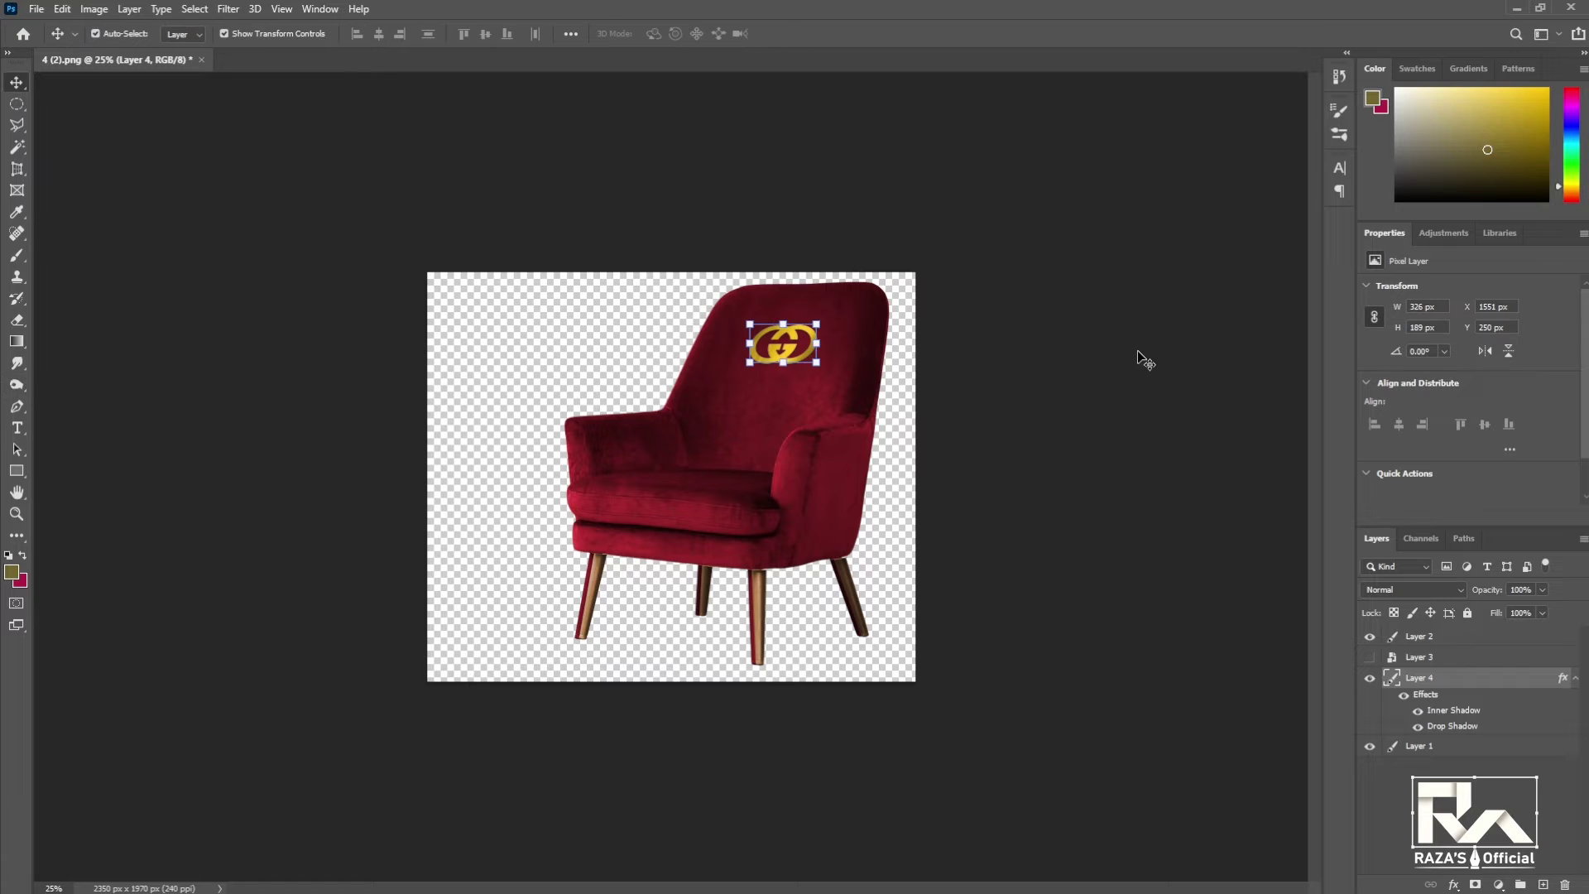
drag(710, 312, 710, 486)
key(ctrl+z)
drag(783, 344, 674, 540)
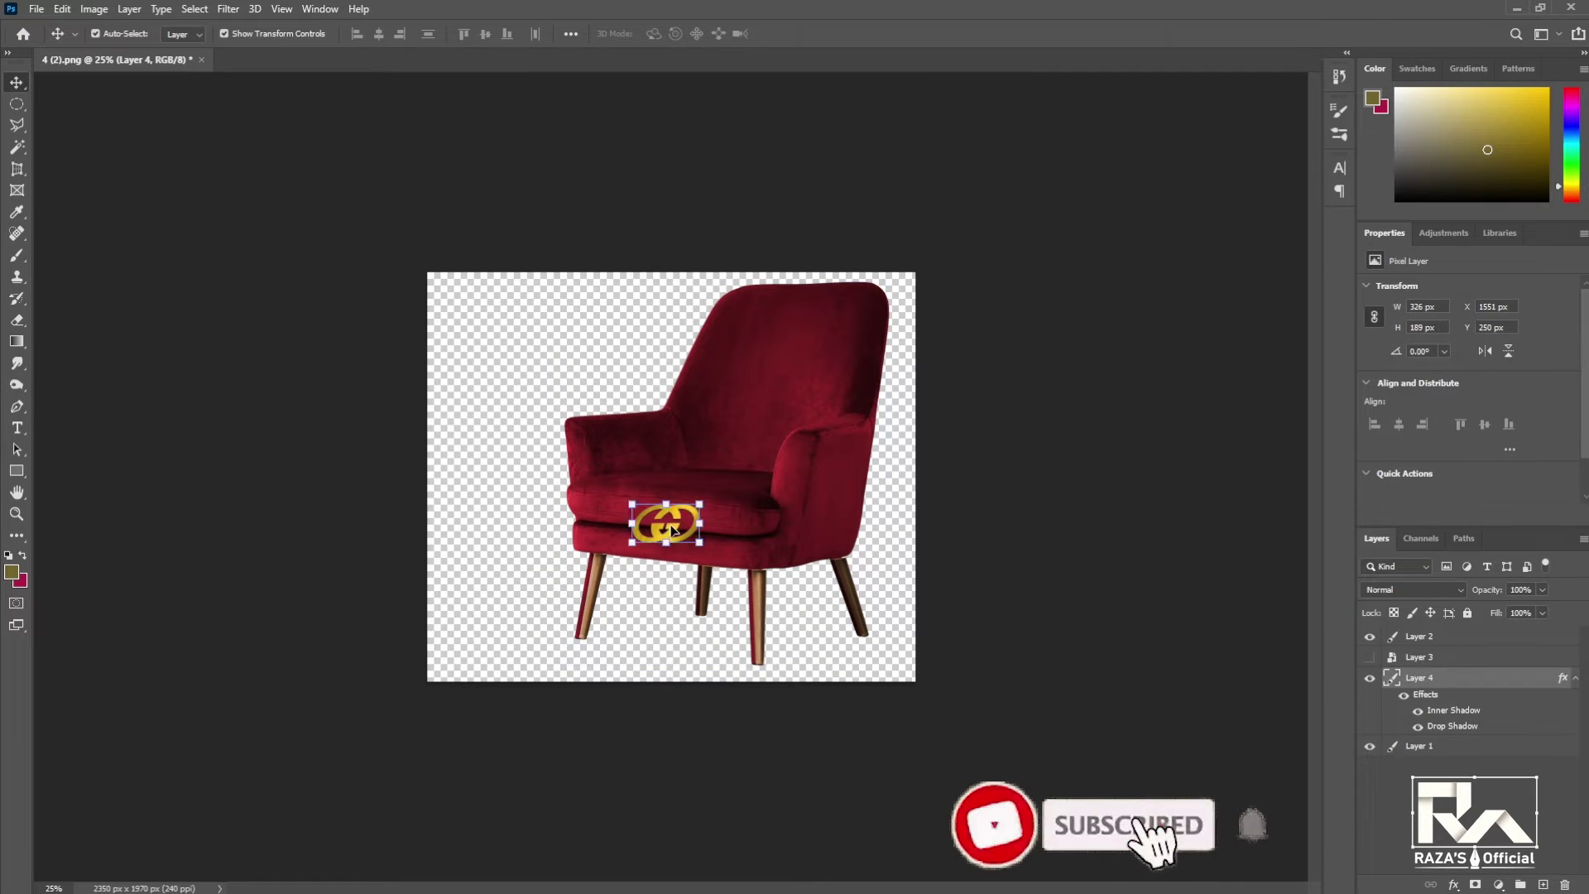
key(ctrl+z)
mouse_move(815, 362)
mouse_down()
mouse_move(781, 328)
mouse_move(828, 330)
mouse_up()
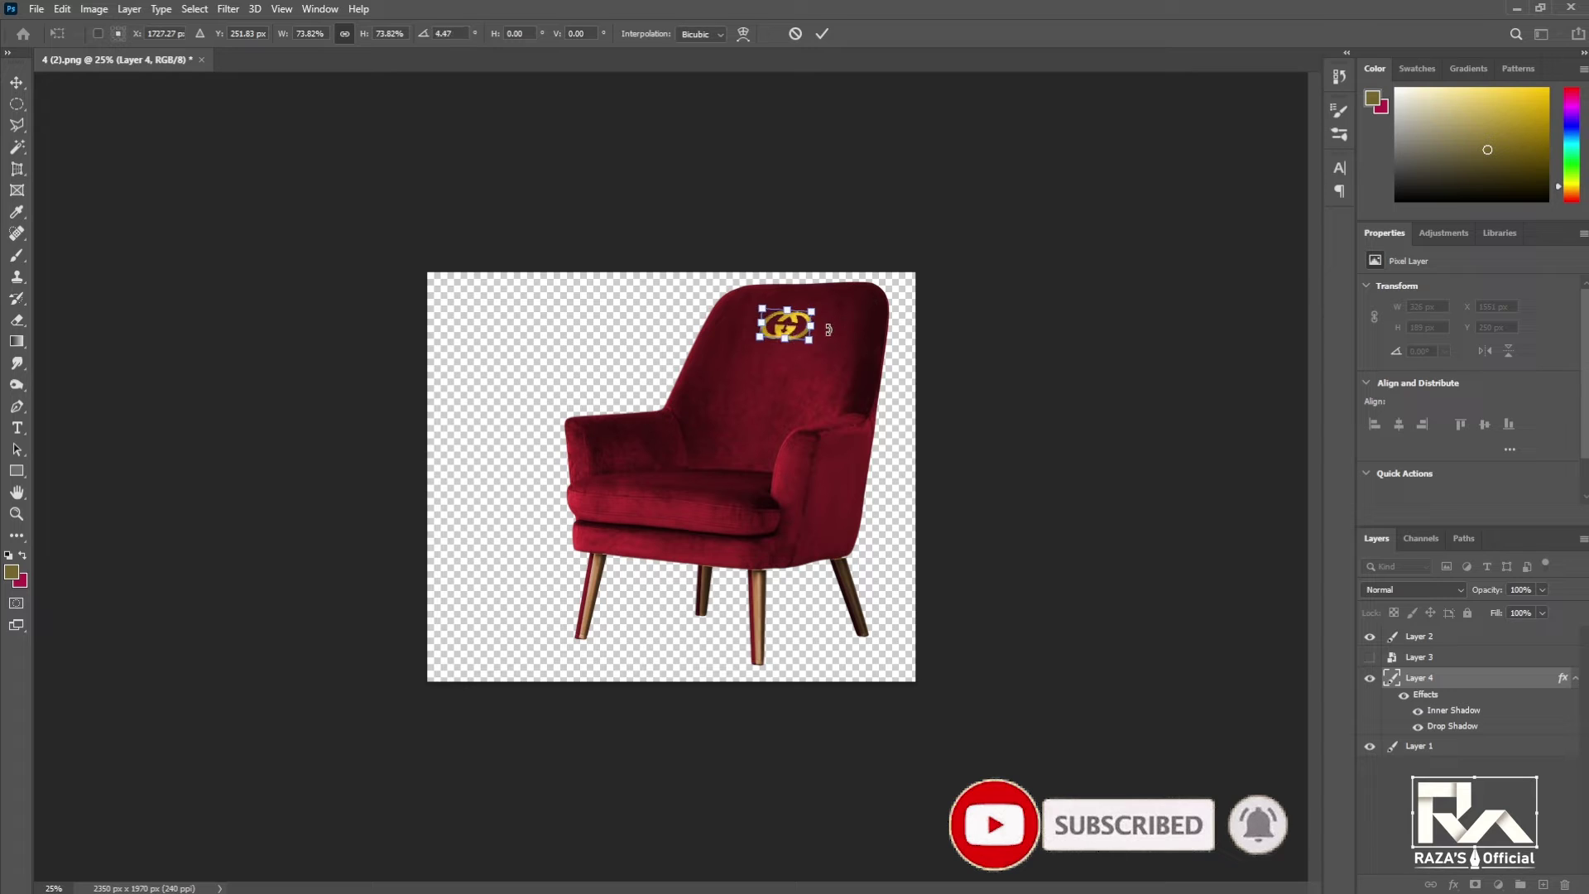
key(Return)
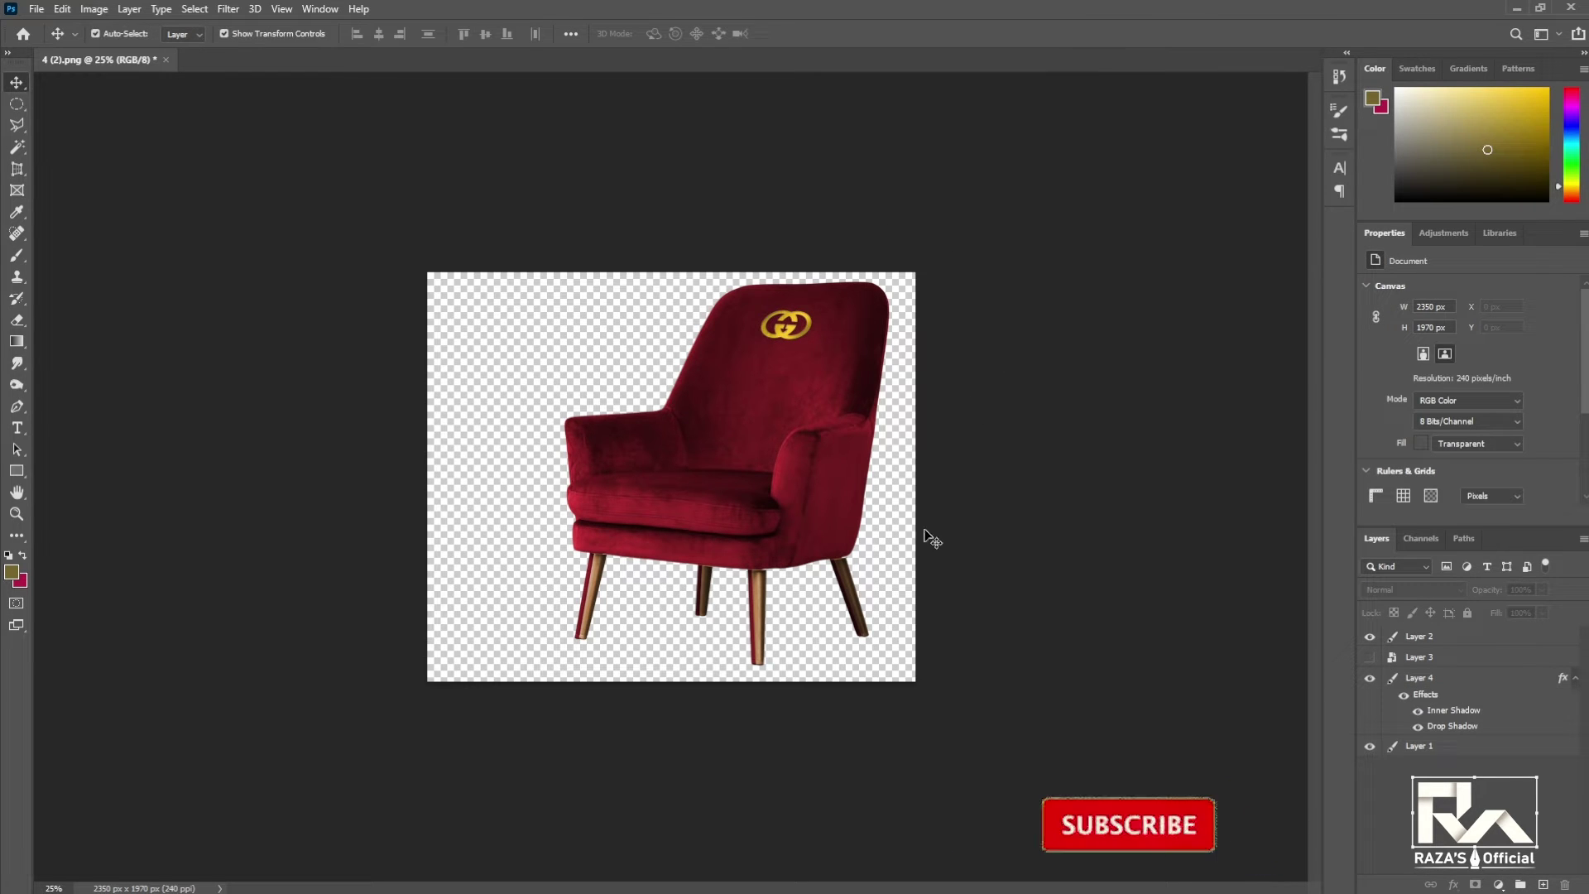
Create new Layer 5, fill it, and adjust the fill's hue and saturation.
click(1542, 884)
key(ctrl+a)
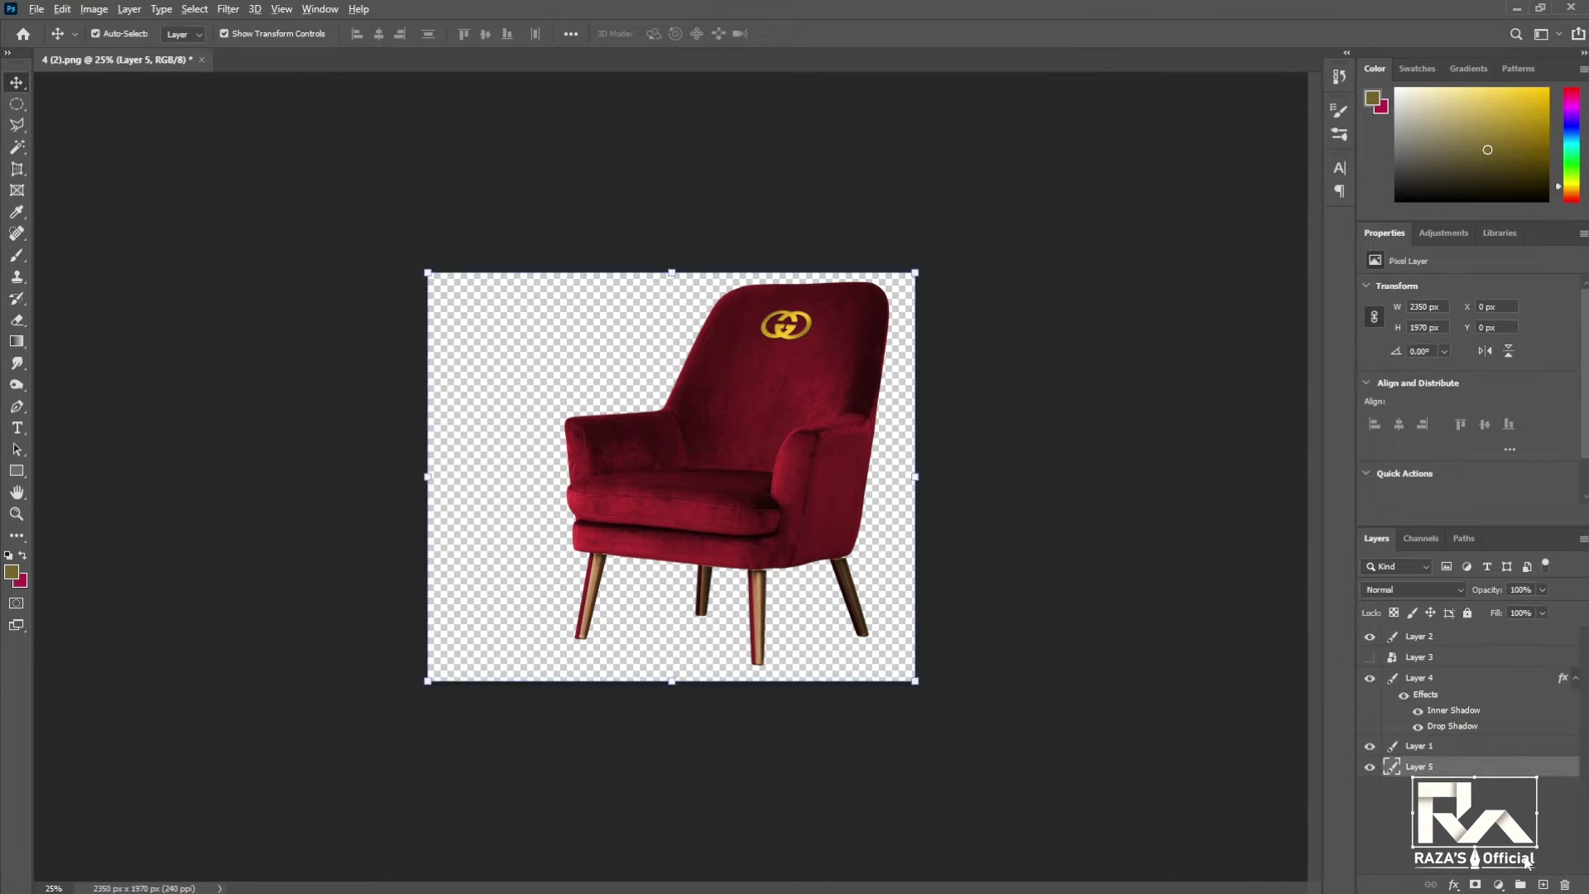
key(alt+BackSpace)
key(ctrl+u)
drag(1138, 323, 1102, 328)
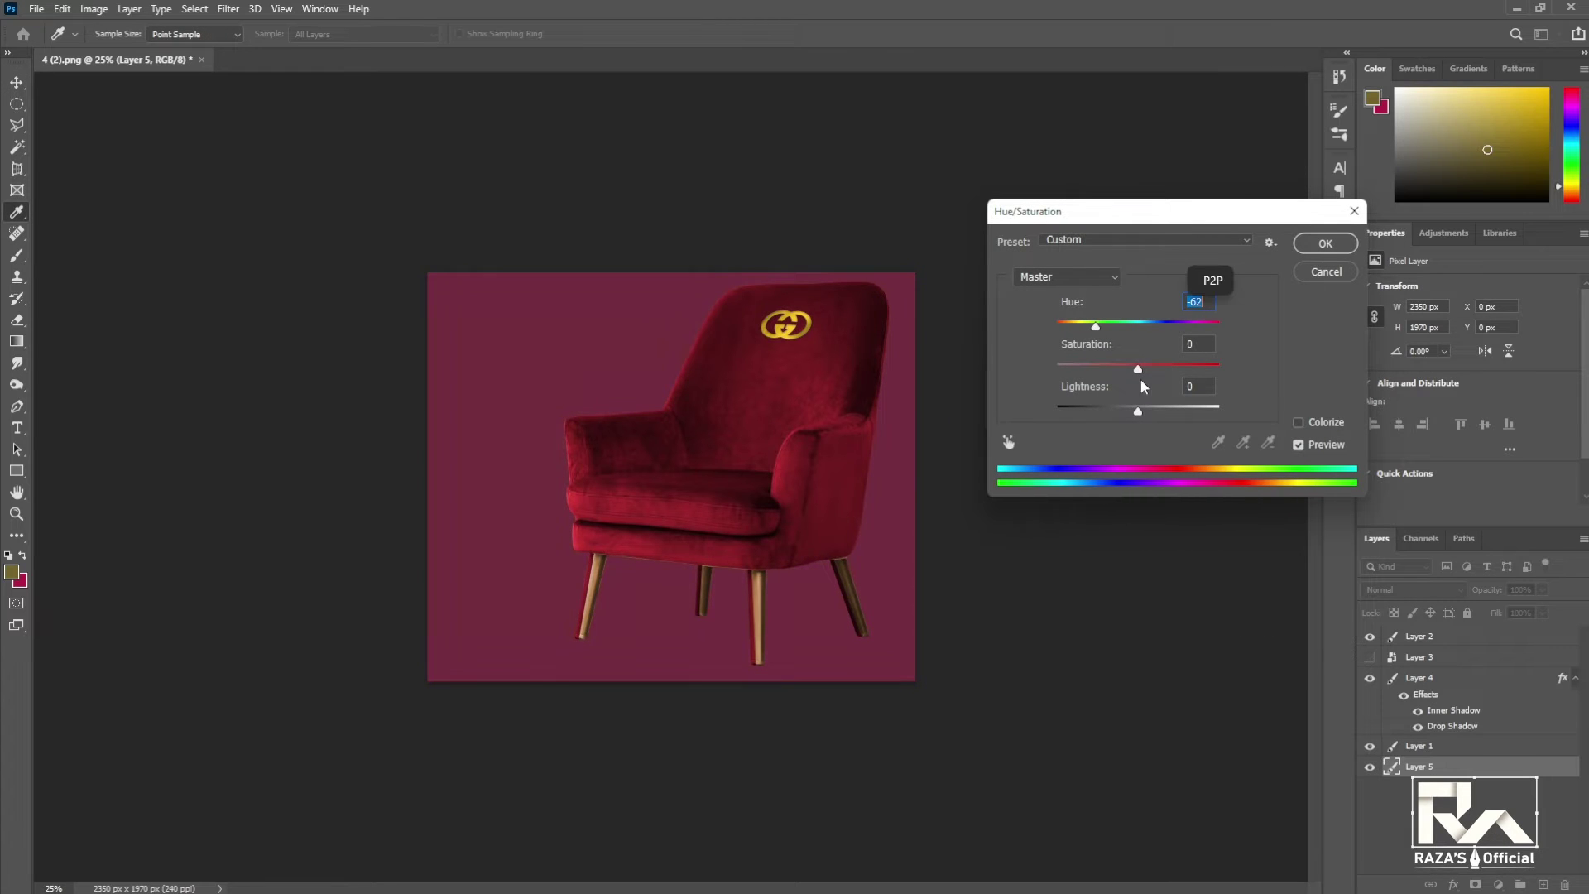
mouse_move(1138, 411)
mouse_down()
mouse_move(1175, 411)
mouse_move(1201, 368)
mouse_up()
mouse_move(1102, 324)
mouse_down()
mouse_move(1178, 326)
mouse_move(1057, 368)
mouse_up()
key(Return)
key(v)
Set light grey and white colours and draw a vertical grey-to-white gradient.
click(11, 571)
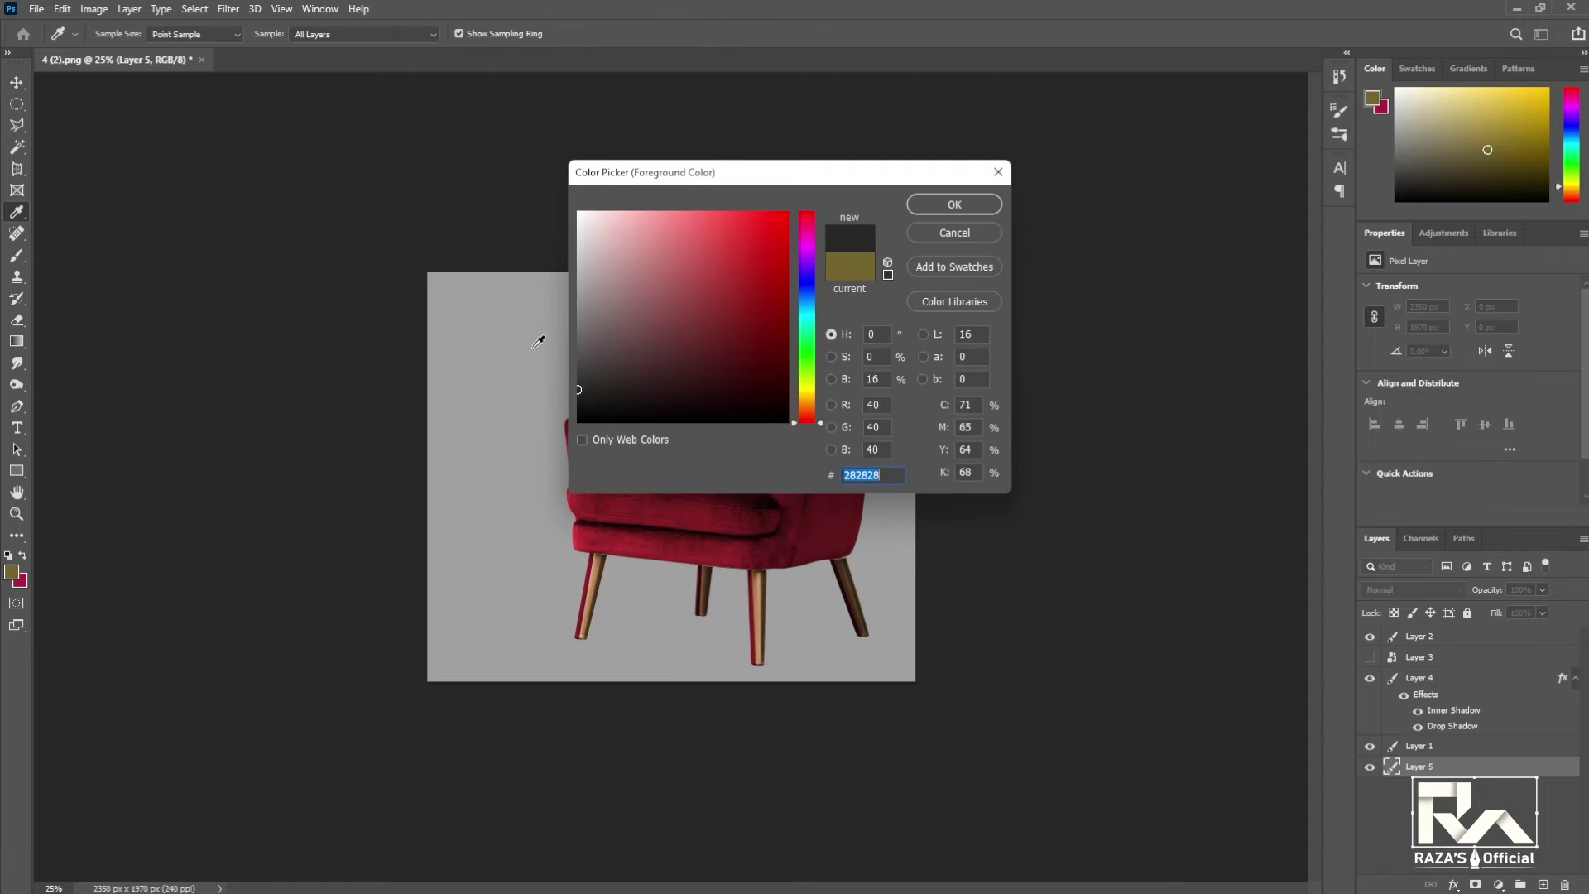
click(539, 337)
key(Return)
click(20, 581)
click(579, 213)
click(954, 203)
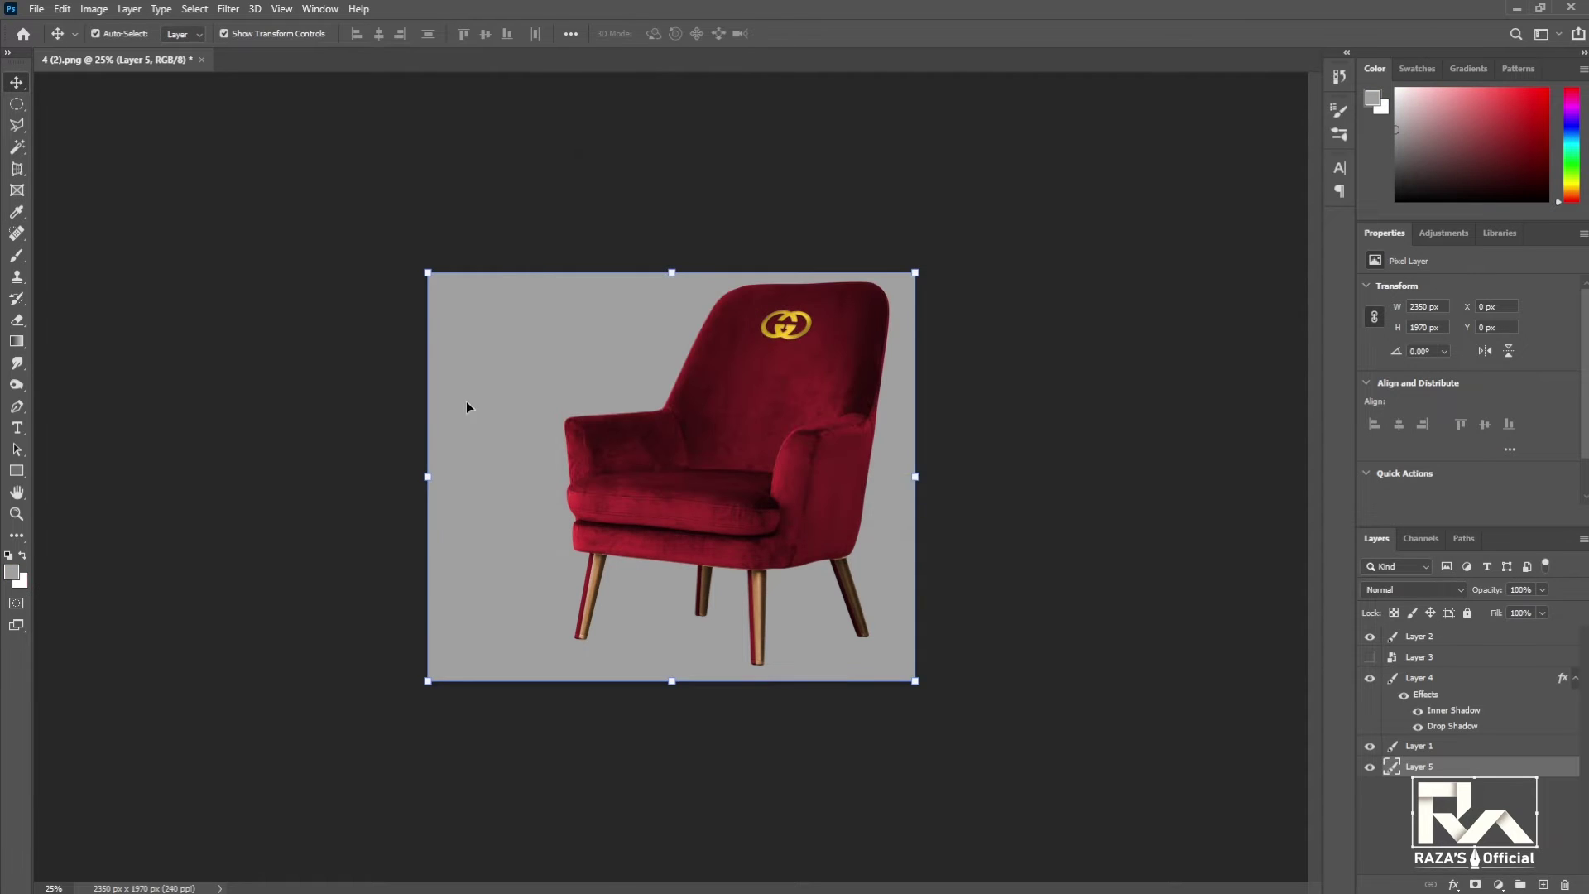
key(g)
drag(442, 395, 745, 568)
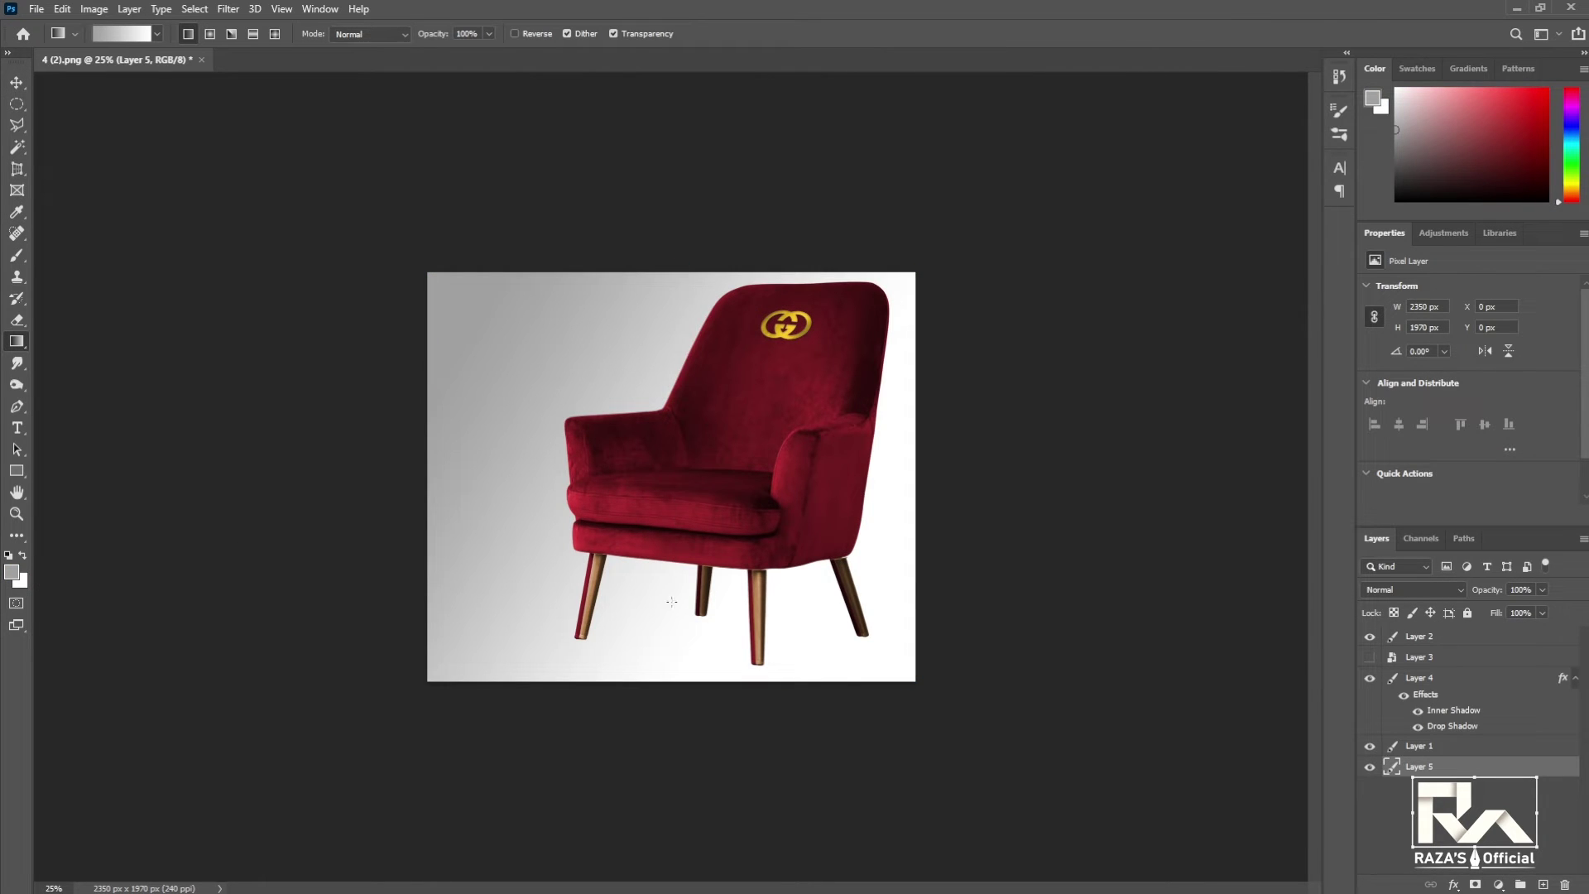
drag(649, 274, 640, 677)
Create a Portrait 8x10 document filled with a grey-to-white gradient, white at the bottom.
key(ctrl+n)
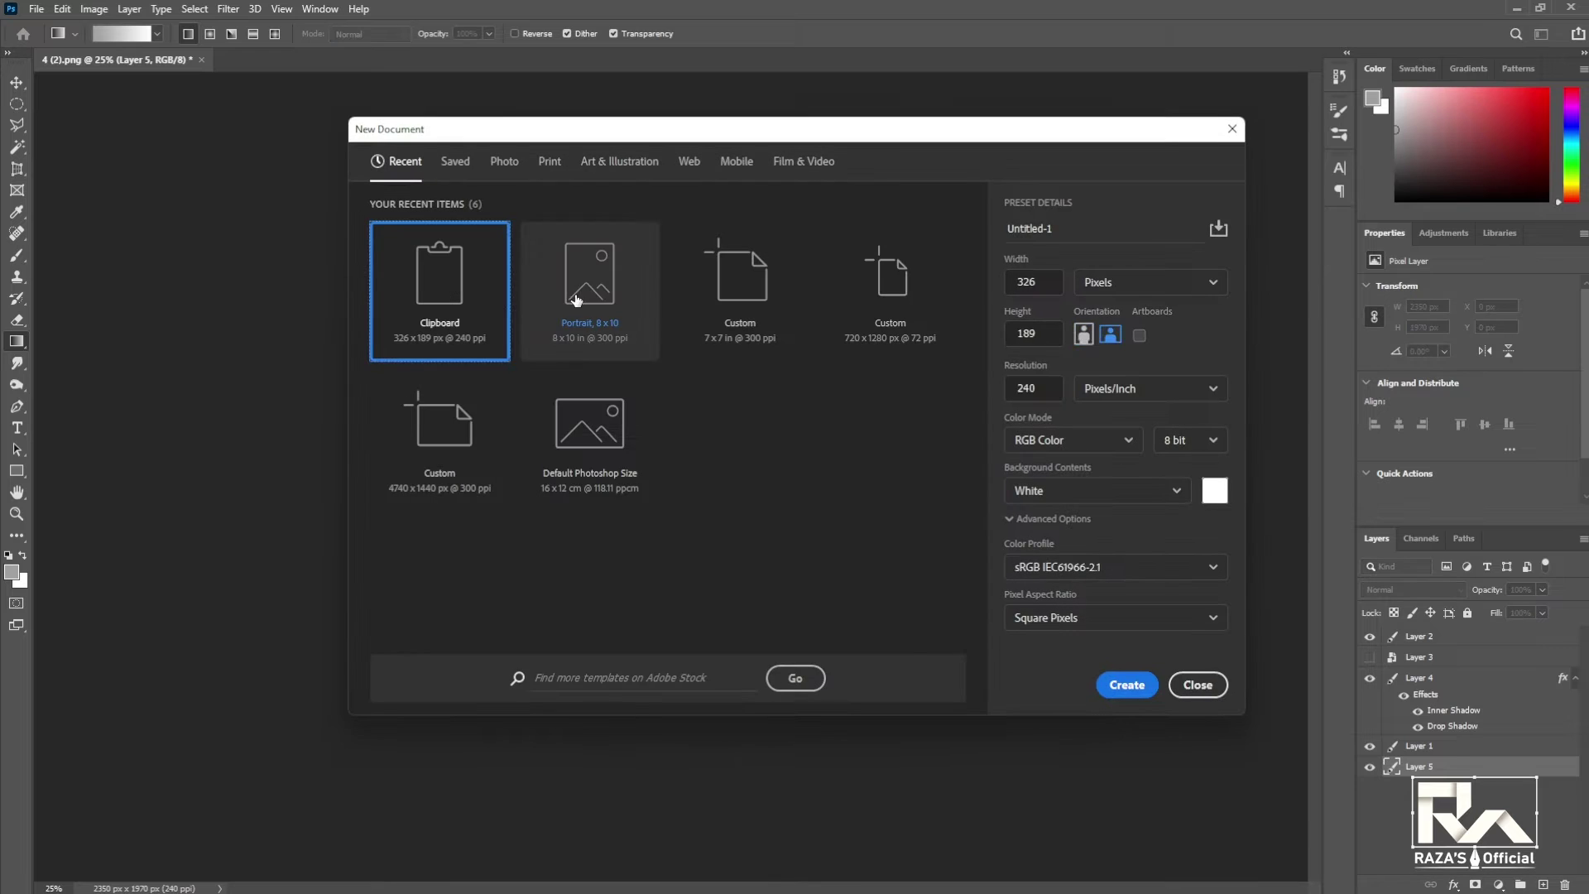
click(591, 290)
click(1128, 688)
mouse_move(664, 161)
mouse_down()
mouse_move(645, 690)
mouse_move(657, 687)
mouse_up()
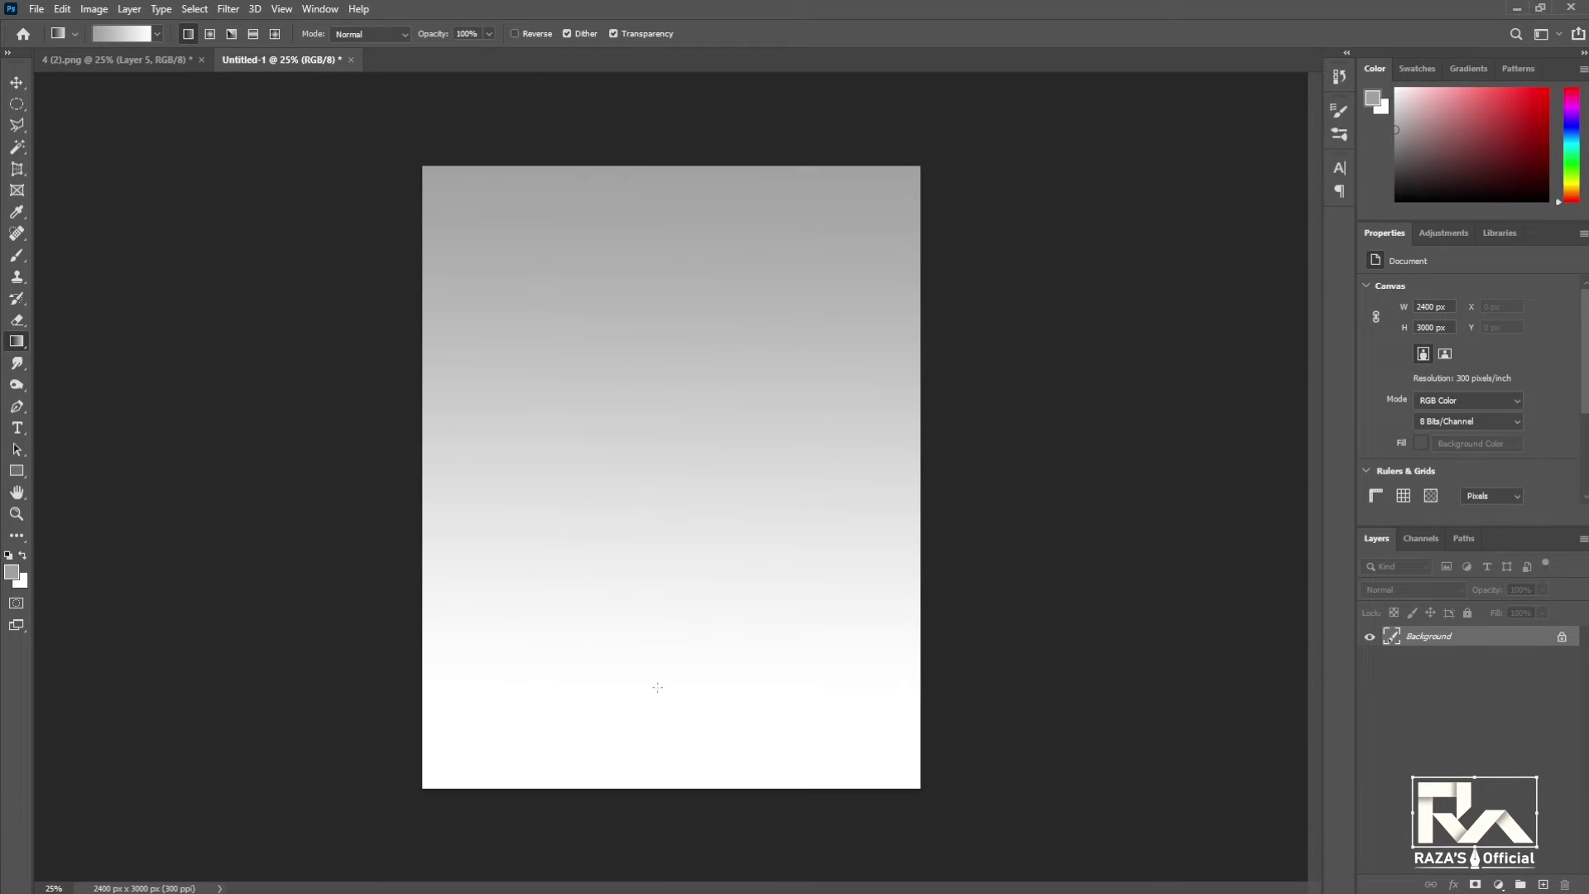
drag(653, 166, 622, 874)
In the chair file, delete black-logo Layer 3 and merge the gold logo into the chair layer.
key(m)
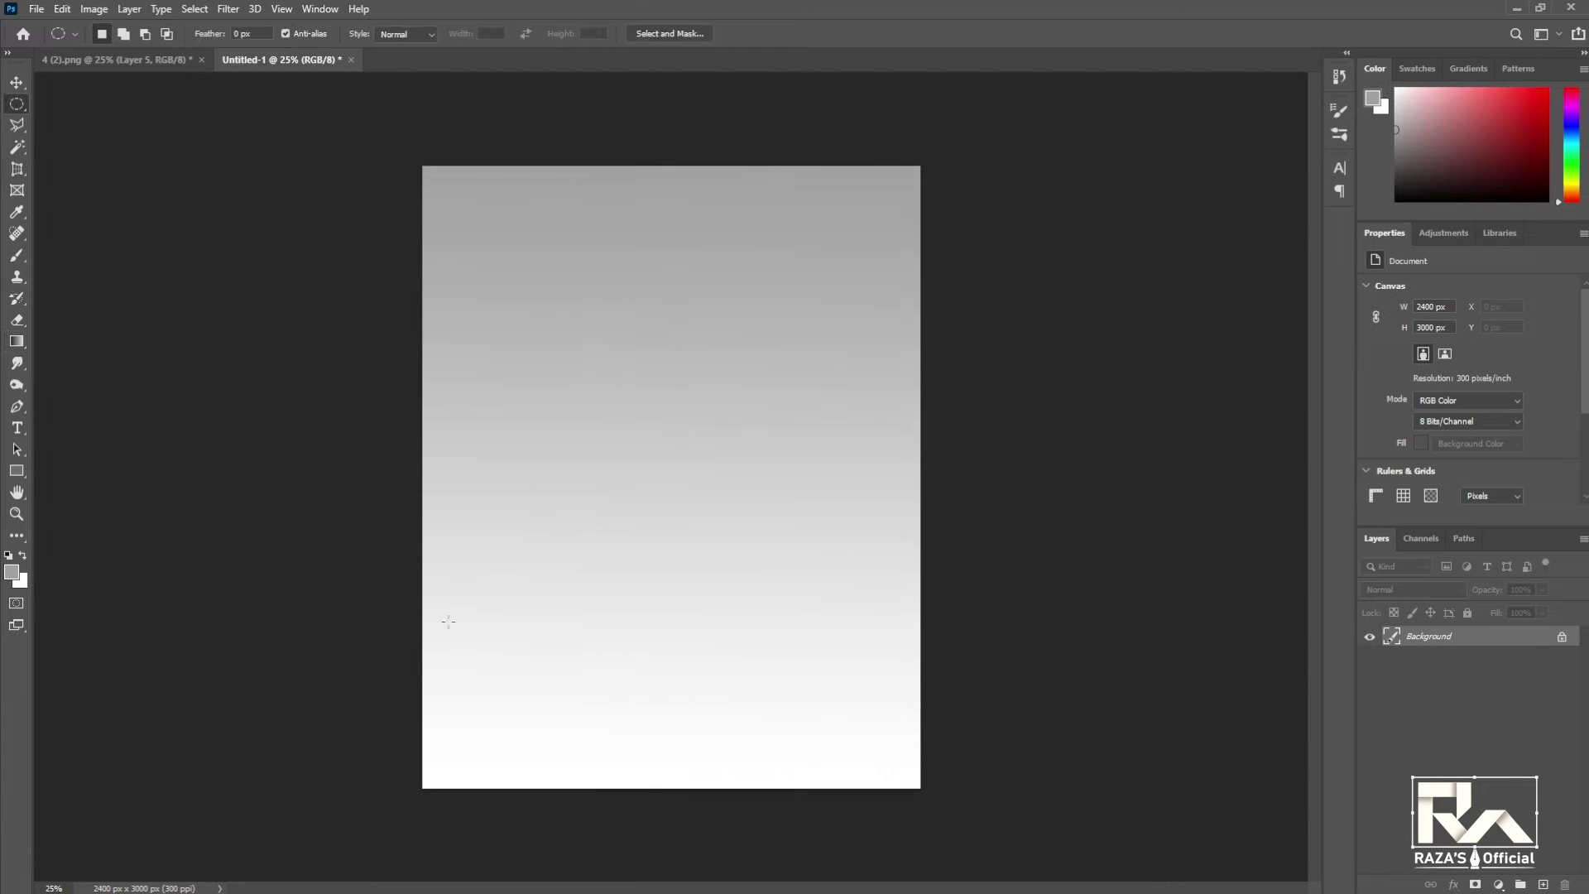
click(165, 59)
key(v)
click(672, 474)
click(1369, 657)
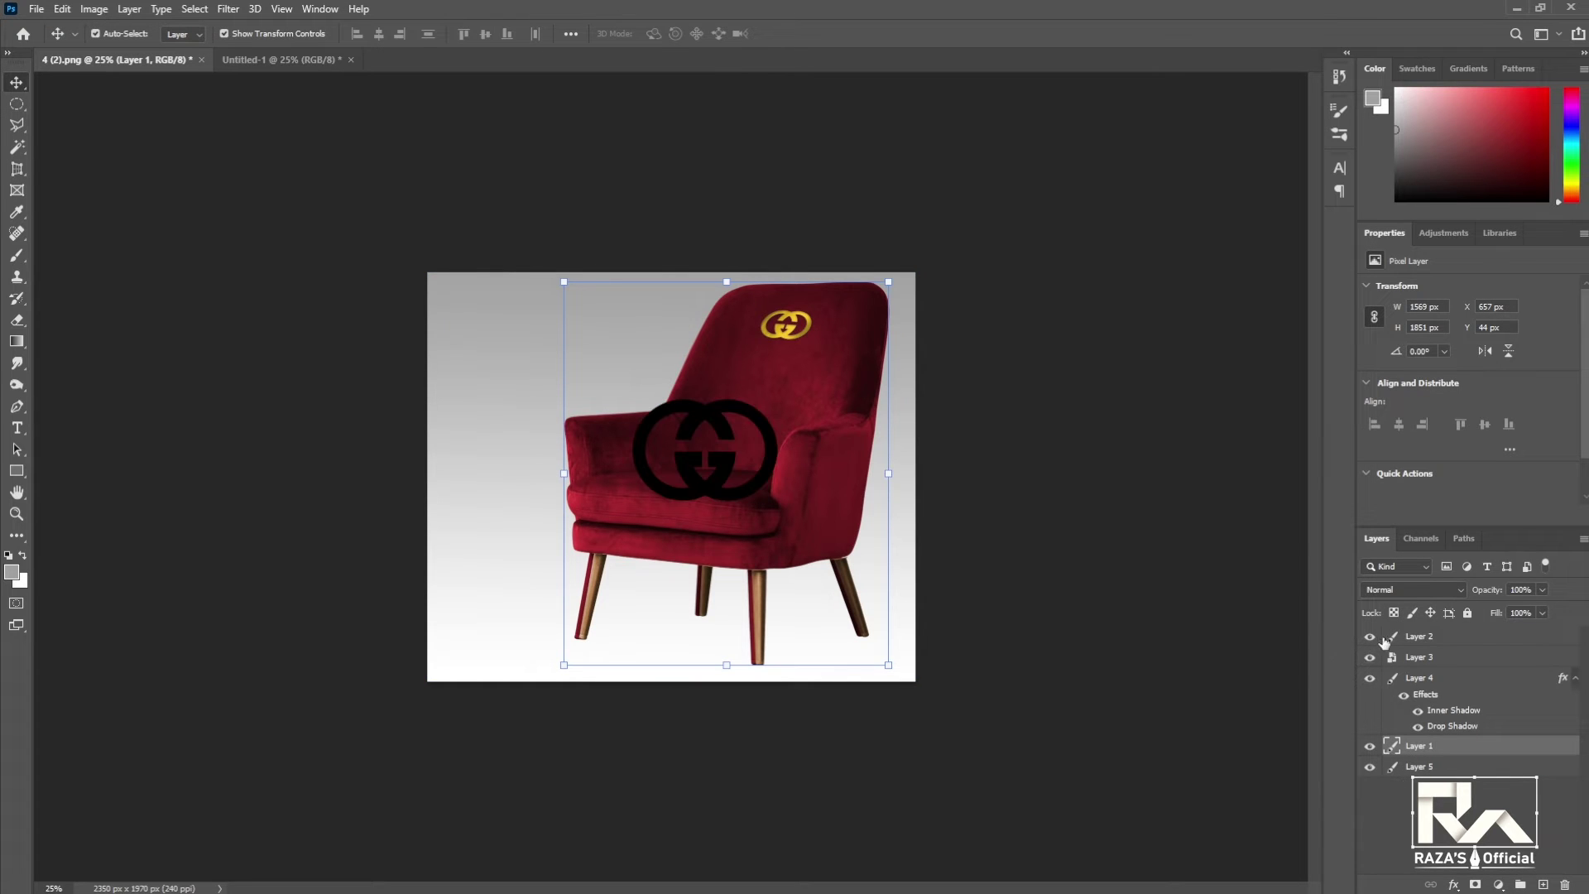
click(1370, 658)
click(1423, 658)
click(1564, 884)
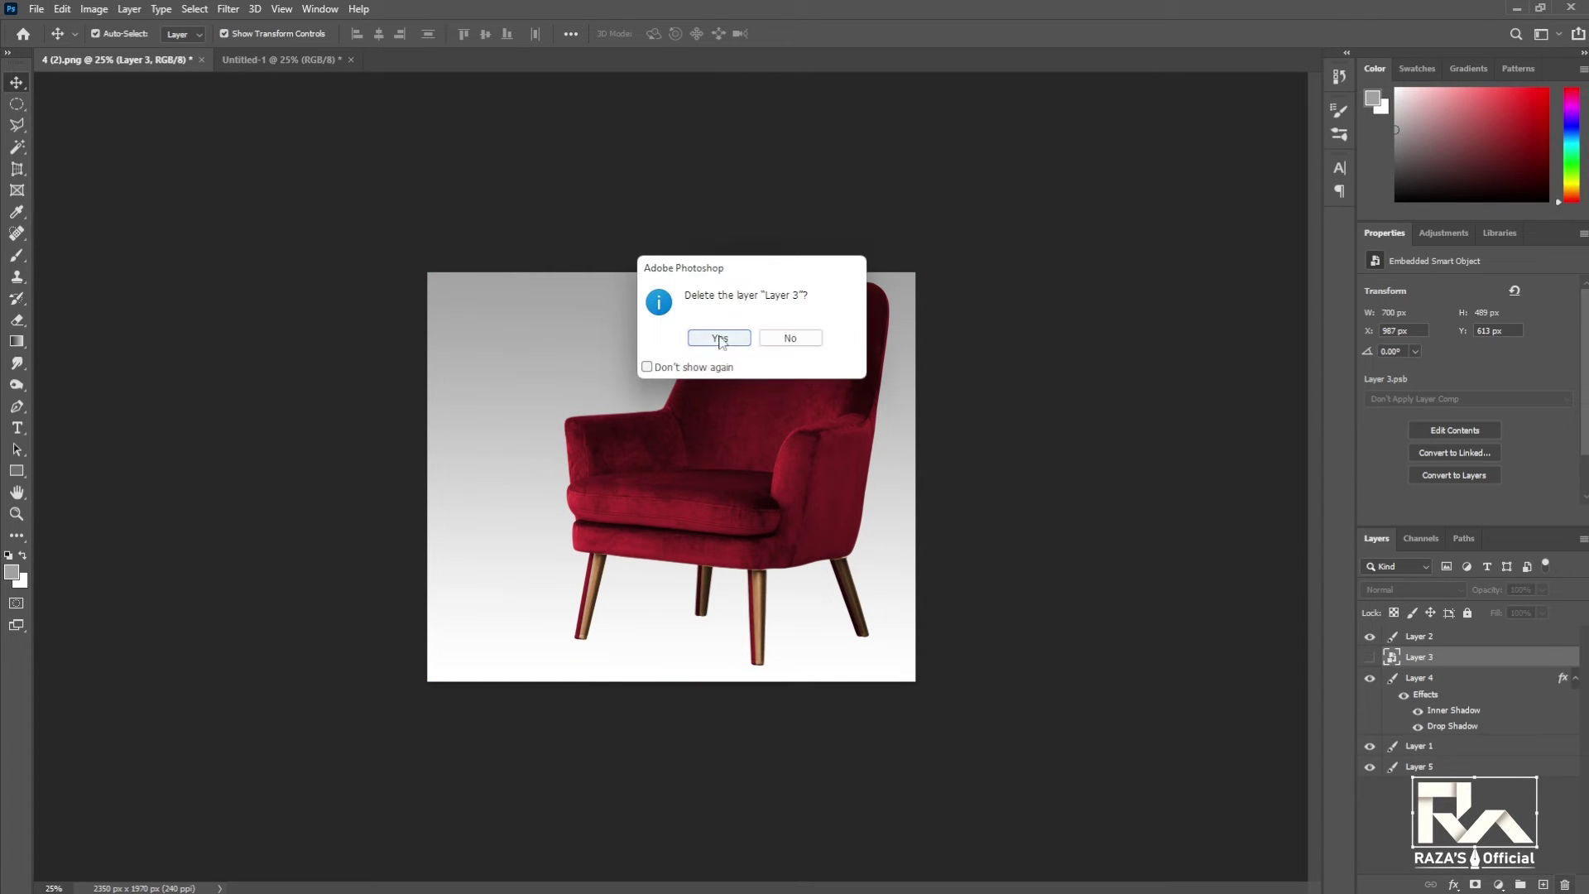
click(720, 341)
key(ctrl+e)
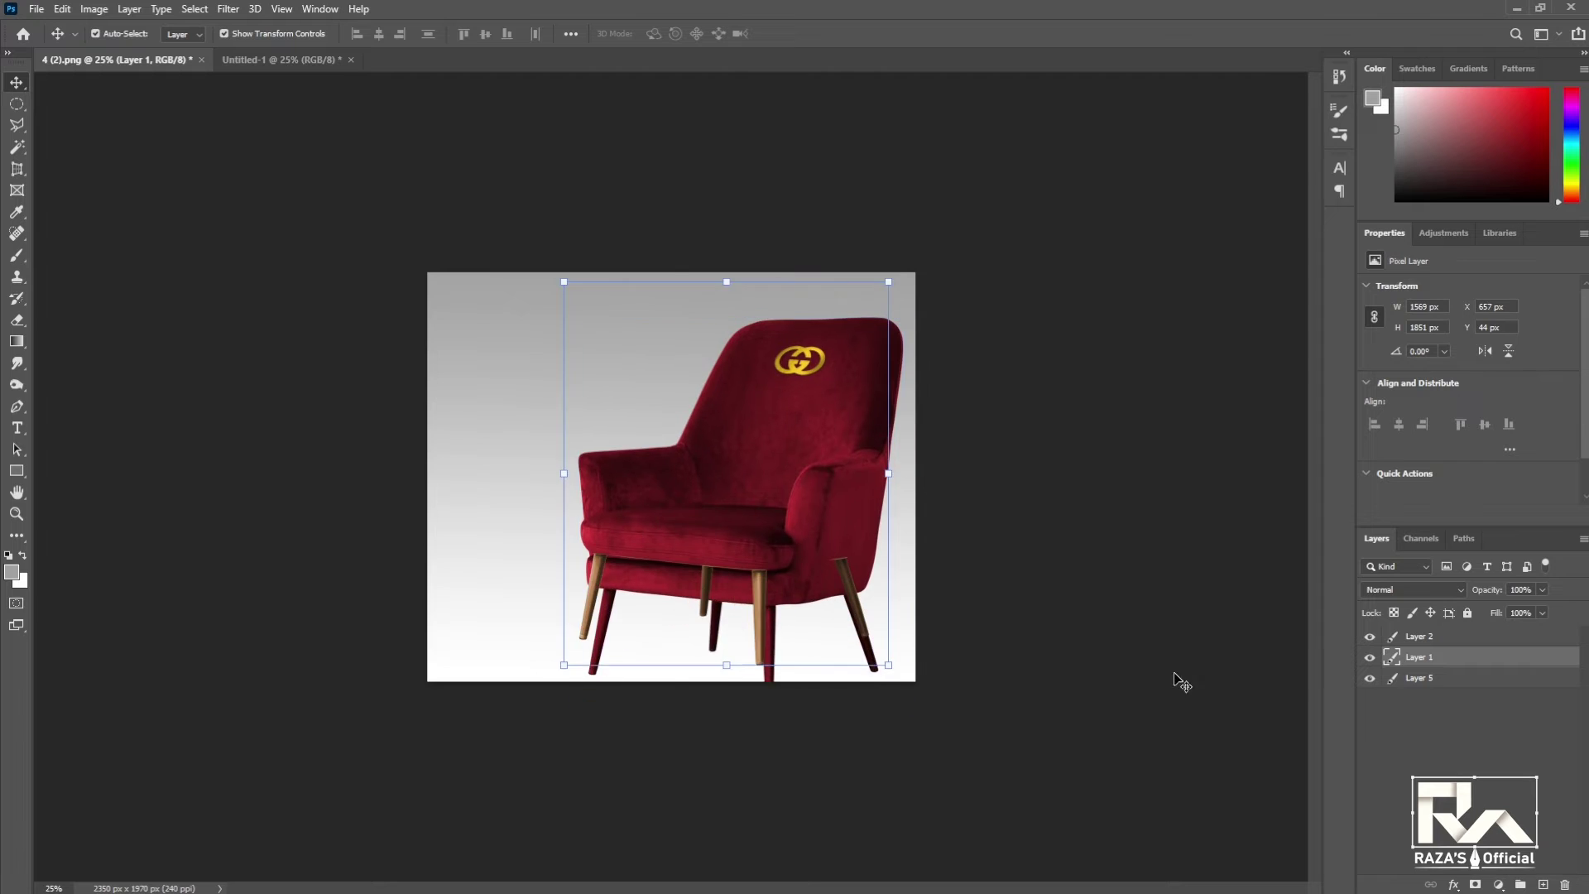
key(ctrl+e)
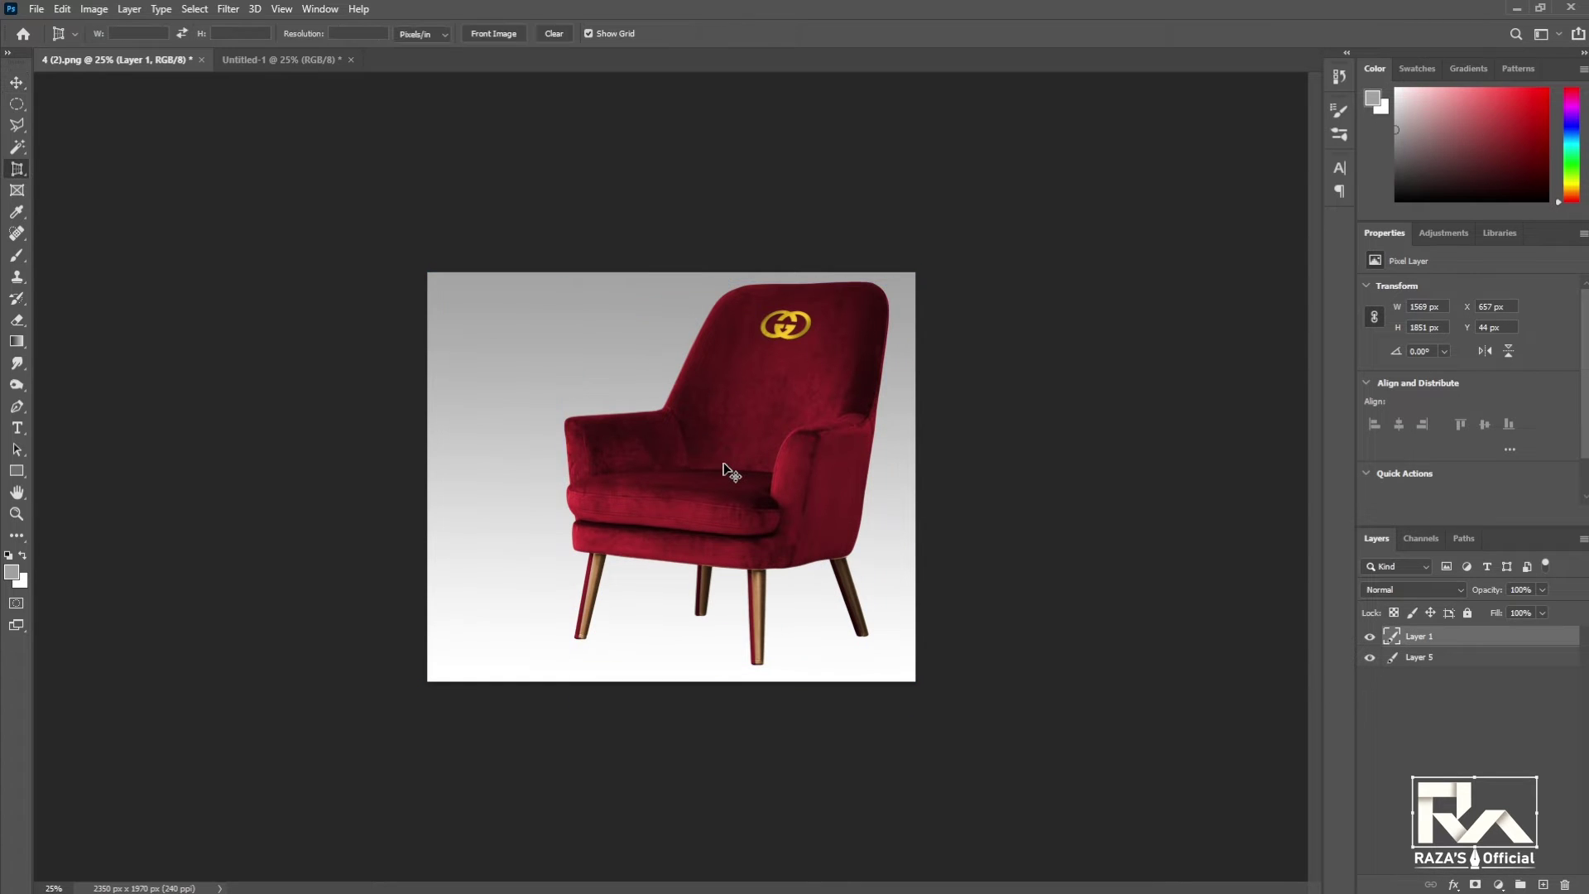
Move the chair layer onto the new gradient document and fit the canvas in view.
click(147, 61)
key(v)
mouse_move(711, 418)
mouse_down()
mouse_move(671, 523)
mouse_move(676, 568)
mouse_up()
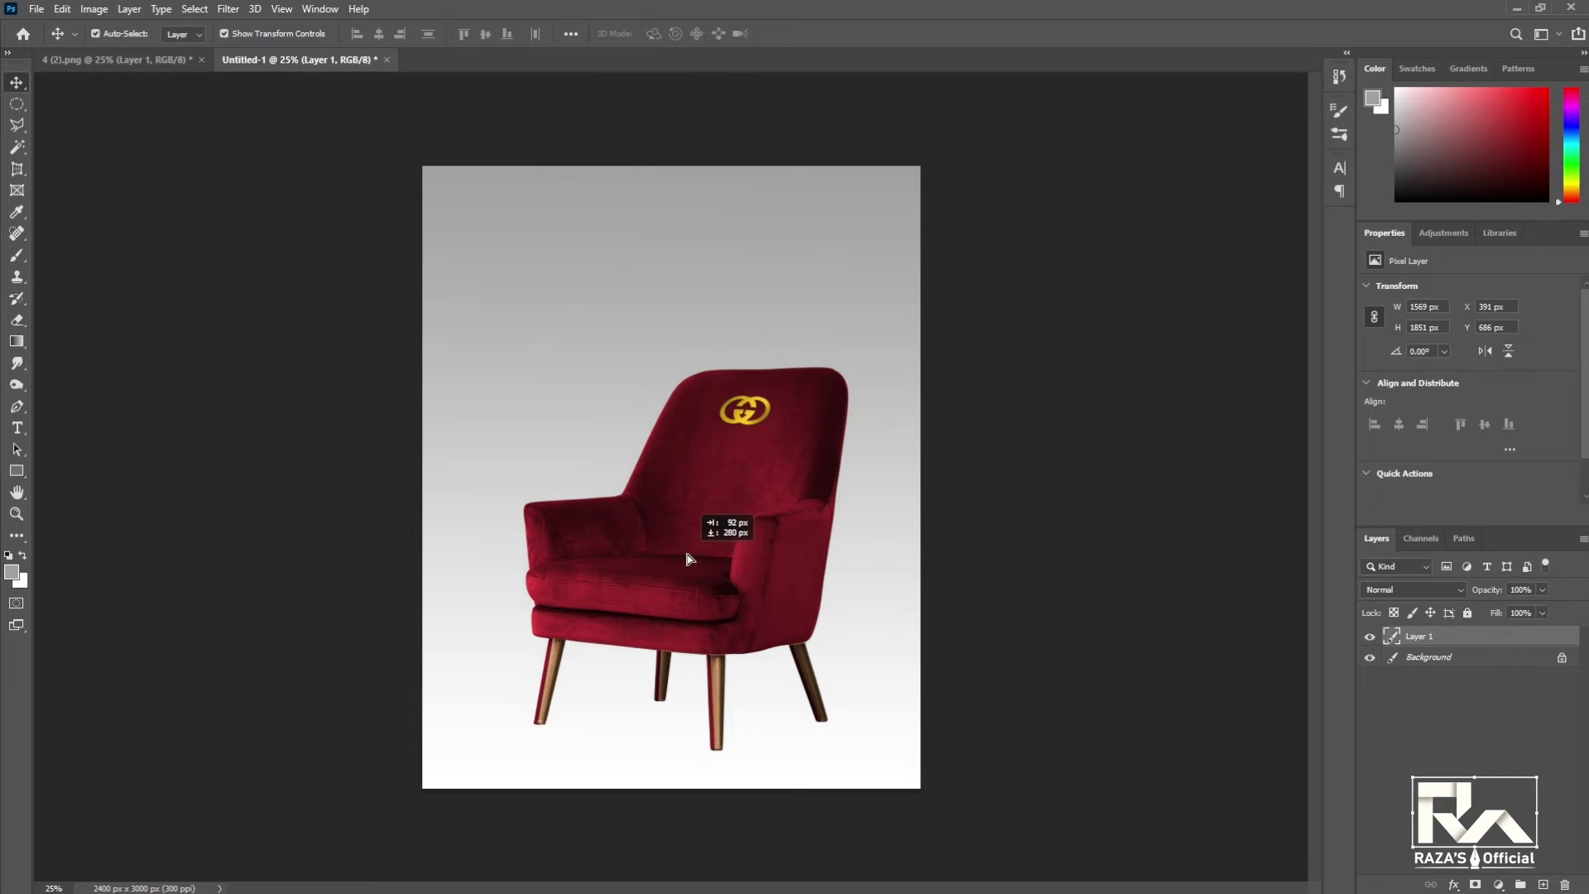
key(ctrl+0)
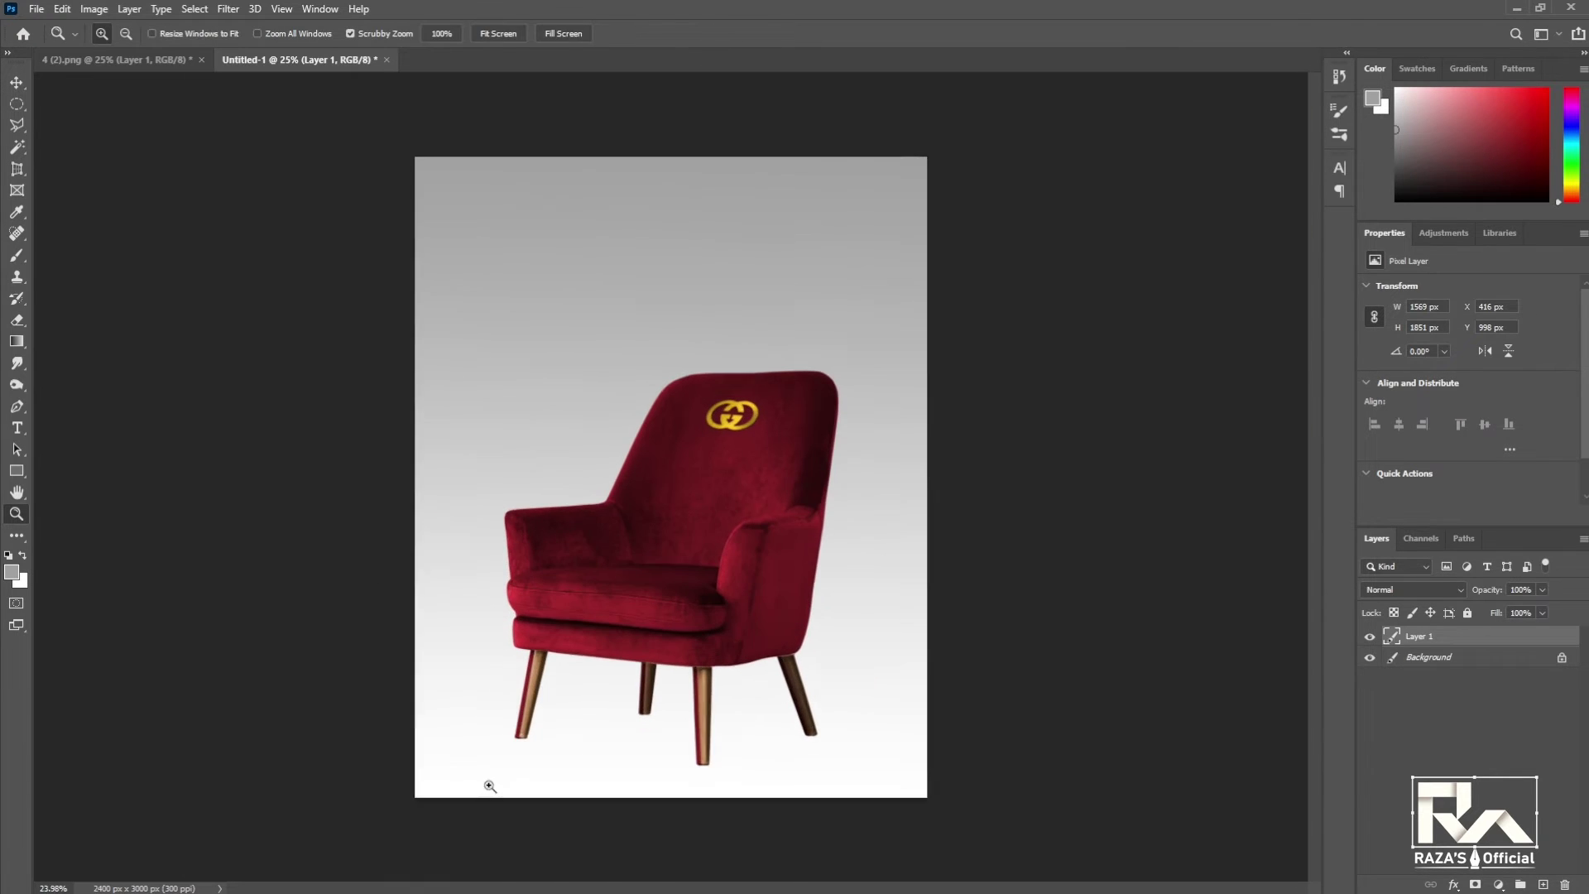
Copy the selected leg to a new layer and flip it upside down below the leg.
key(m)
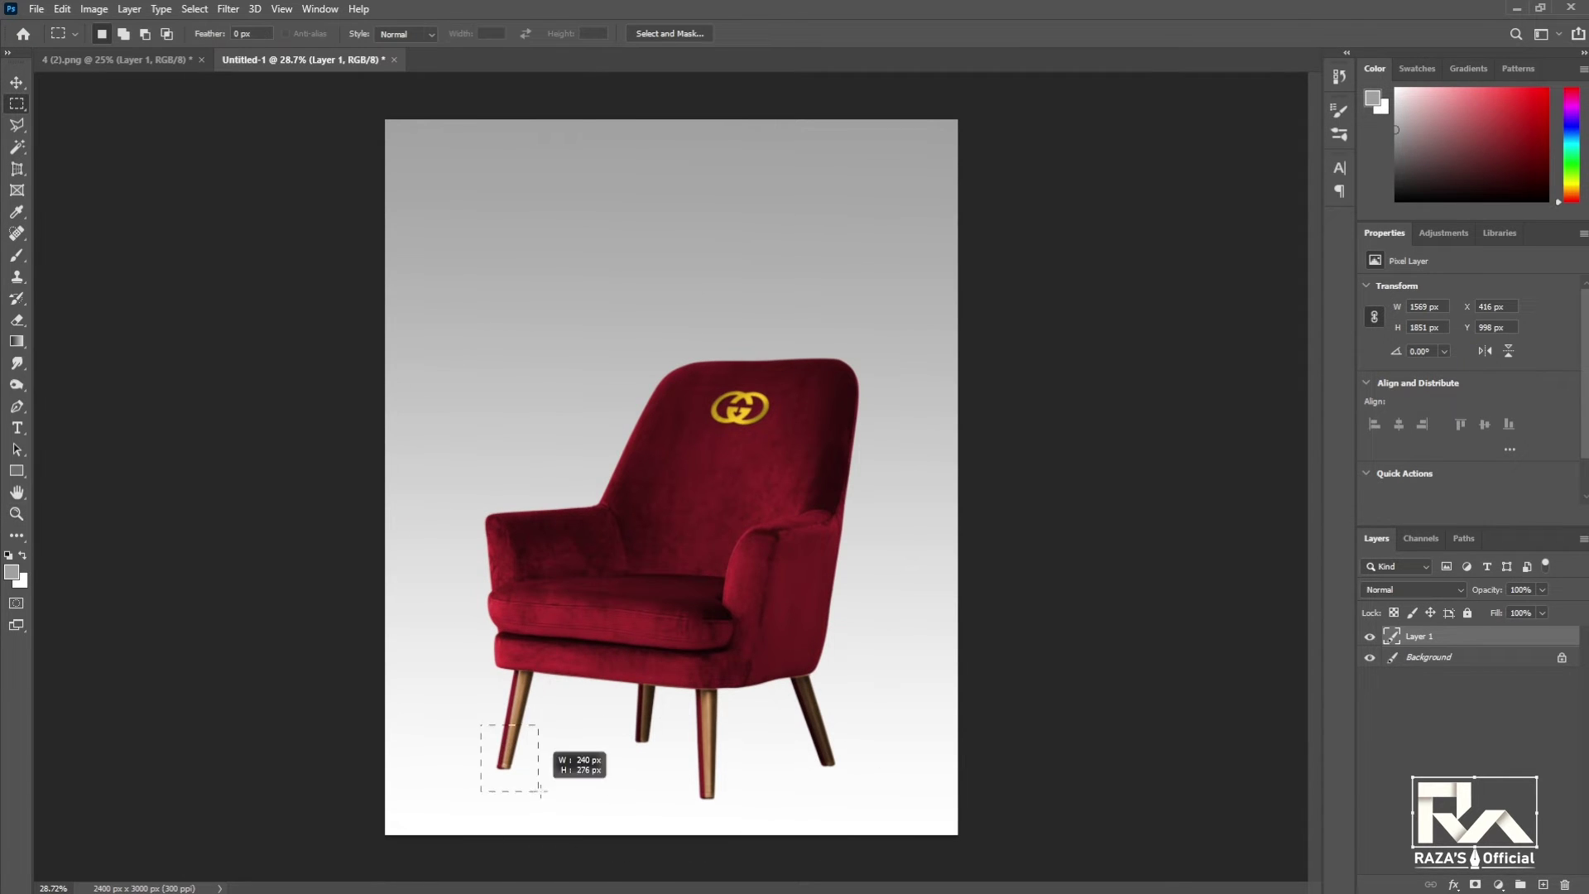
key(ctrl+j)
key(ctrl+t)
mouse_move(496, 726)
mouse_down()
mouse_move(479, 801)
mouse_move(636, 757)
mouse_up()
key(Return)
key(ctrl+t)
key(Return)
Fit leg pieces under the middle, right and last legs, scaling and tilting them to match.
key(ctrl+t)
mouse_move(648, 814)
mouse_down()
mouse_move(708, 831)
mouse_move(839, 786)
mouse_up()
key(Return)
key(ctrl+t)
key(Return)
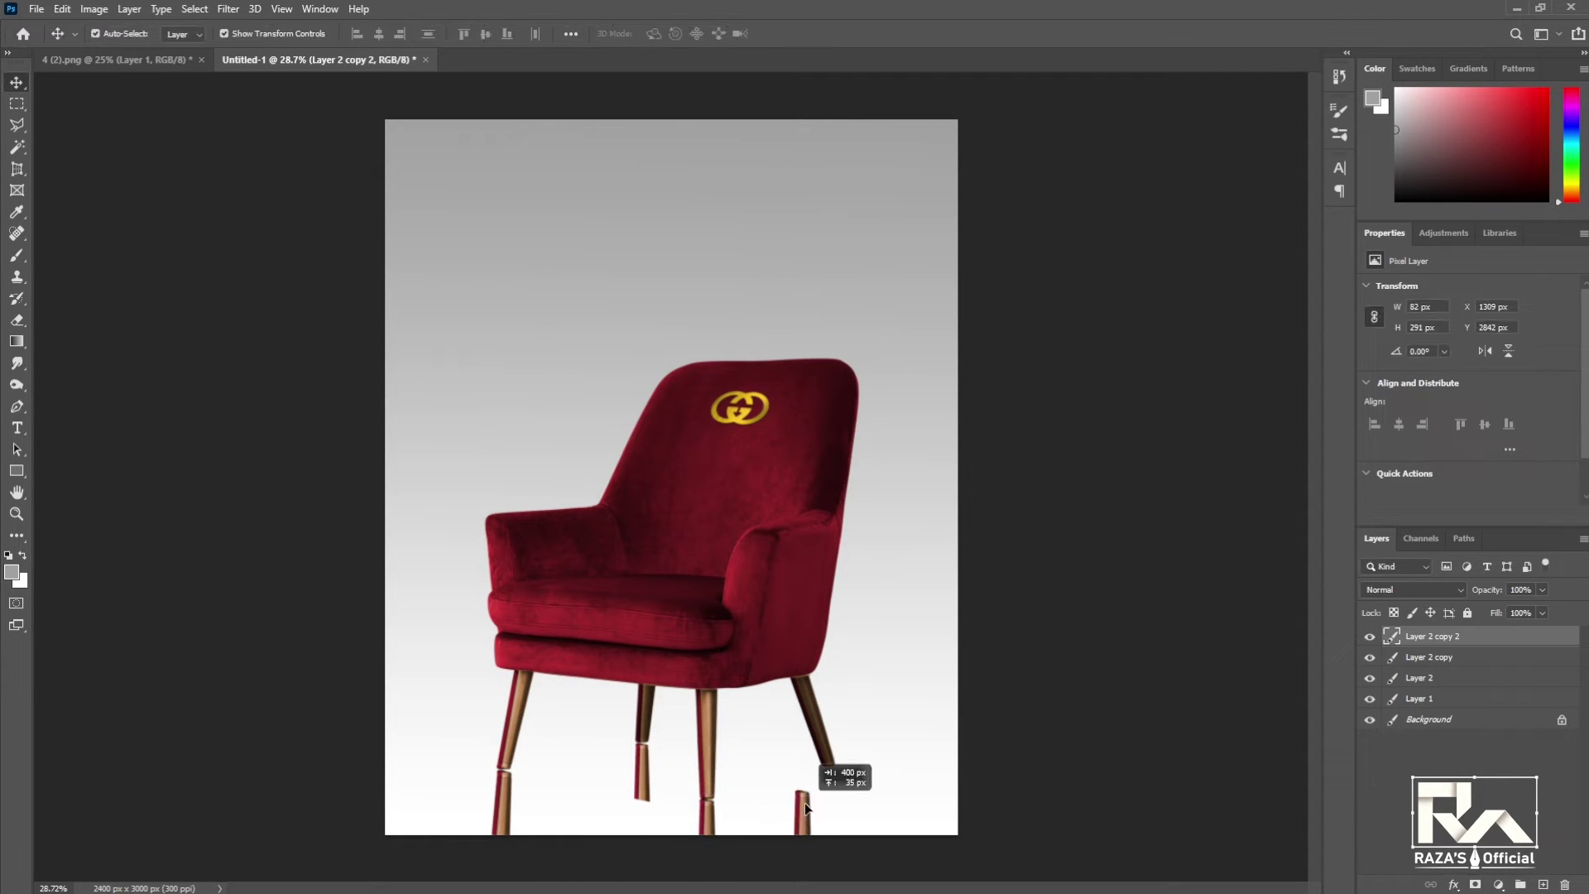
key(ctrl+t)
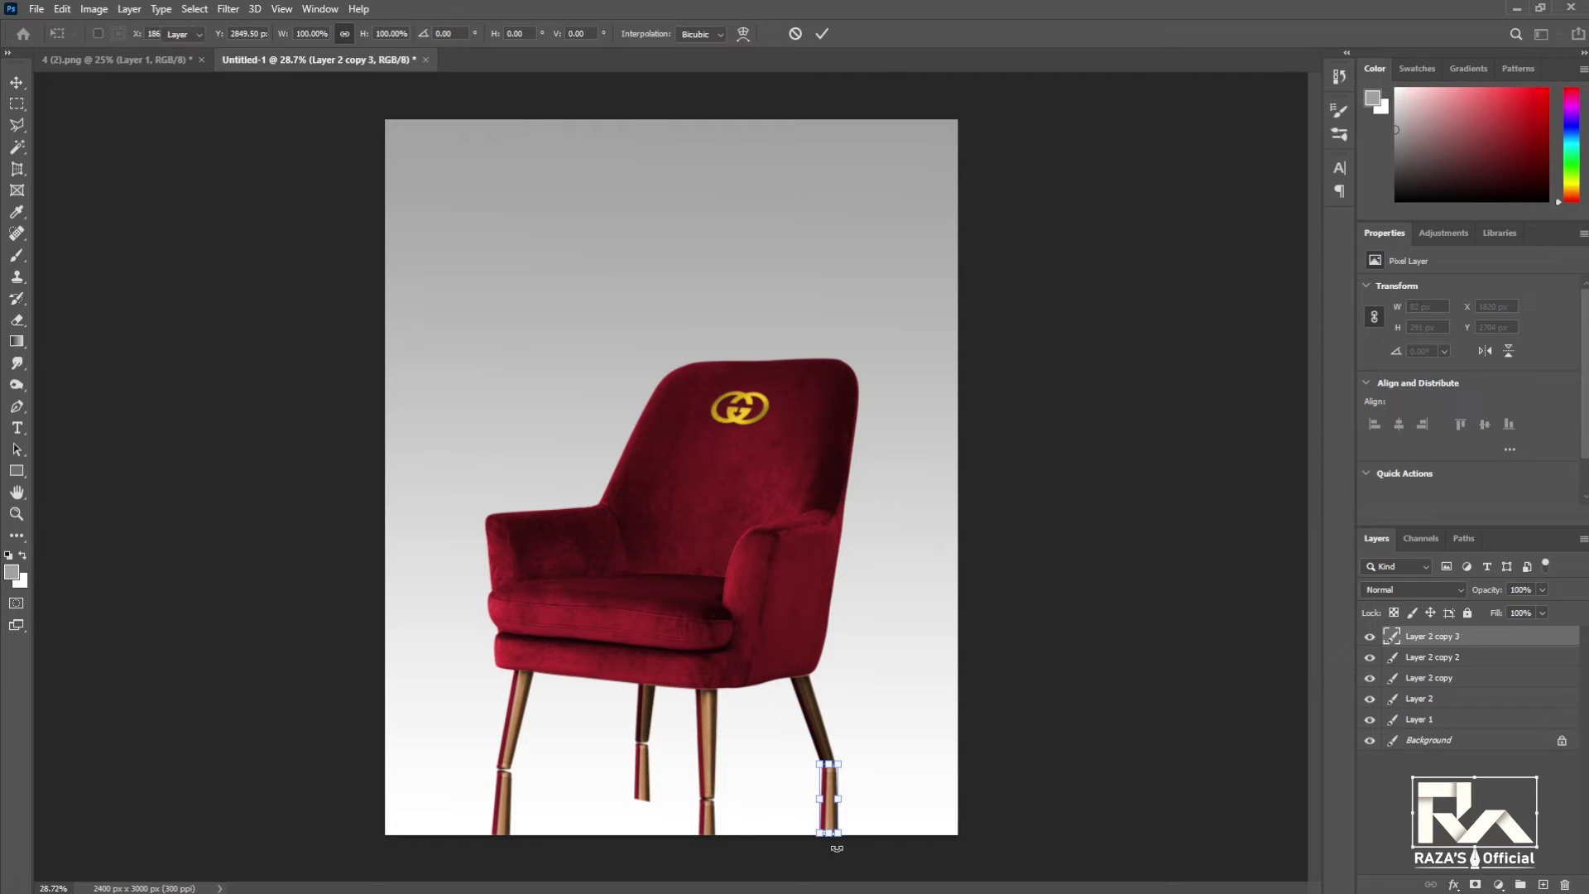
drag(837, 847, 816, 844)
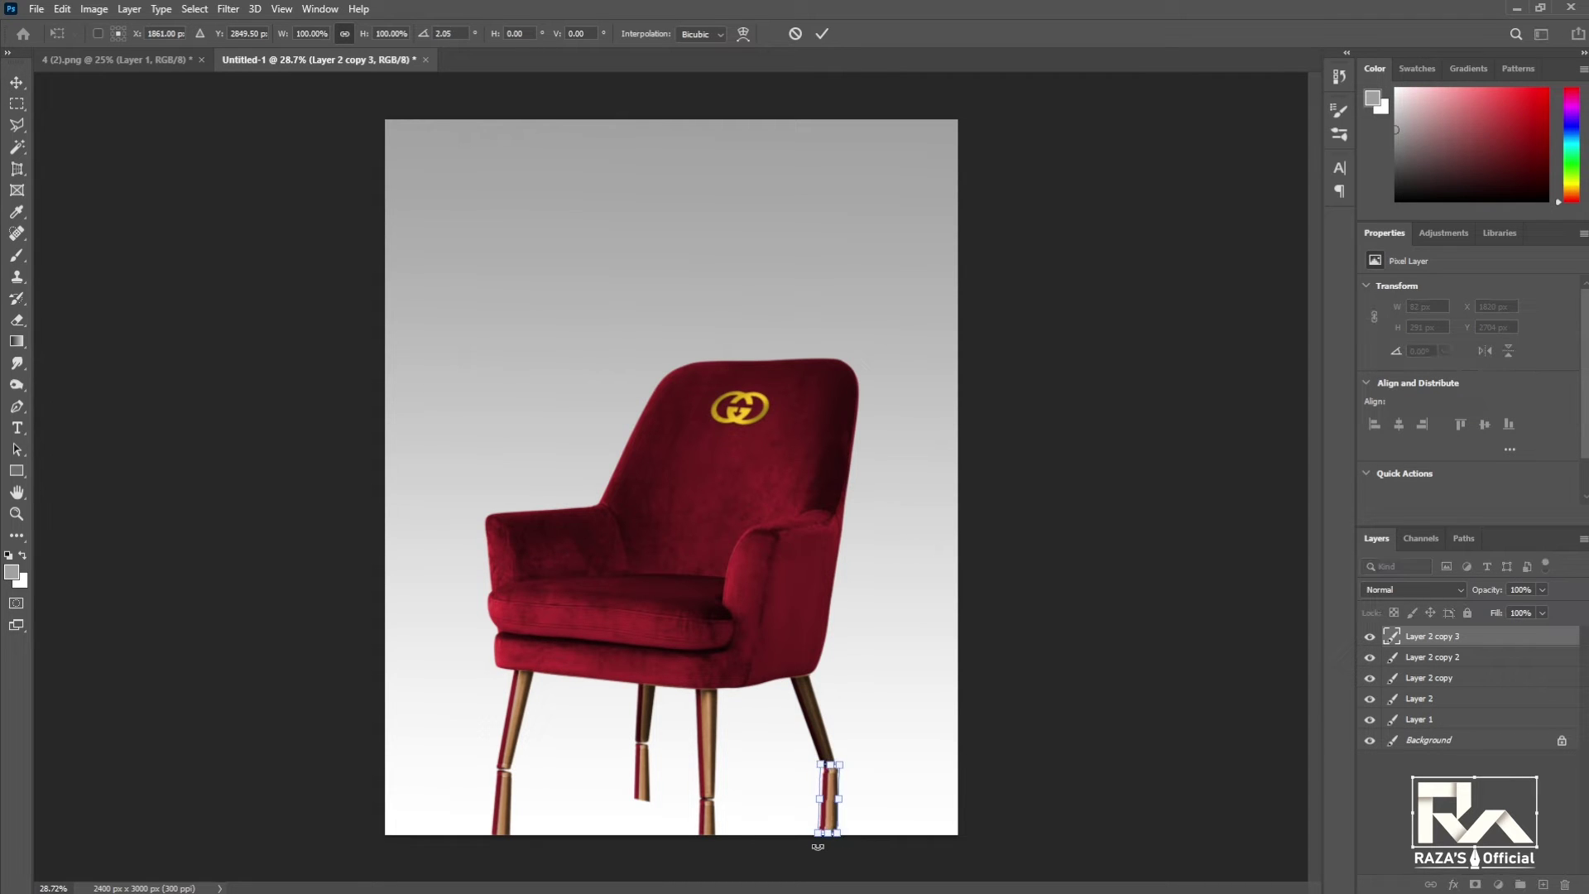
key(Return)
Darken the leg pieces with Hue/Saturation and merge all leg-piece layers together.
key(ctrl+u)
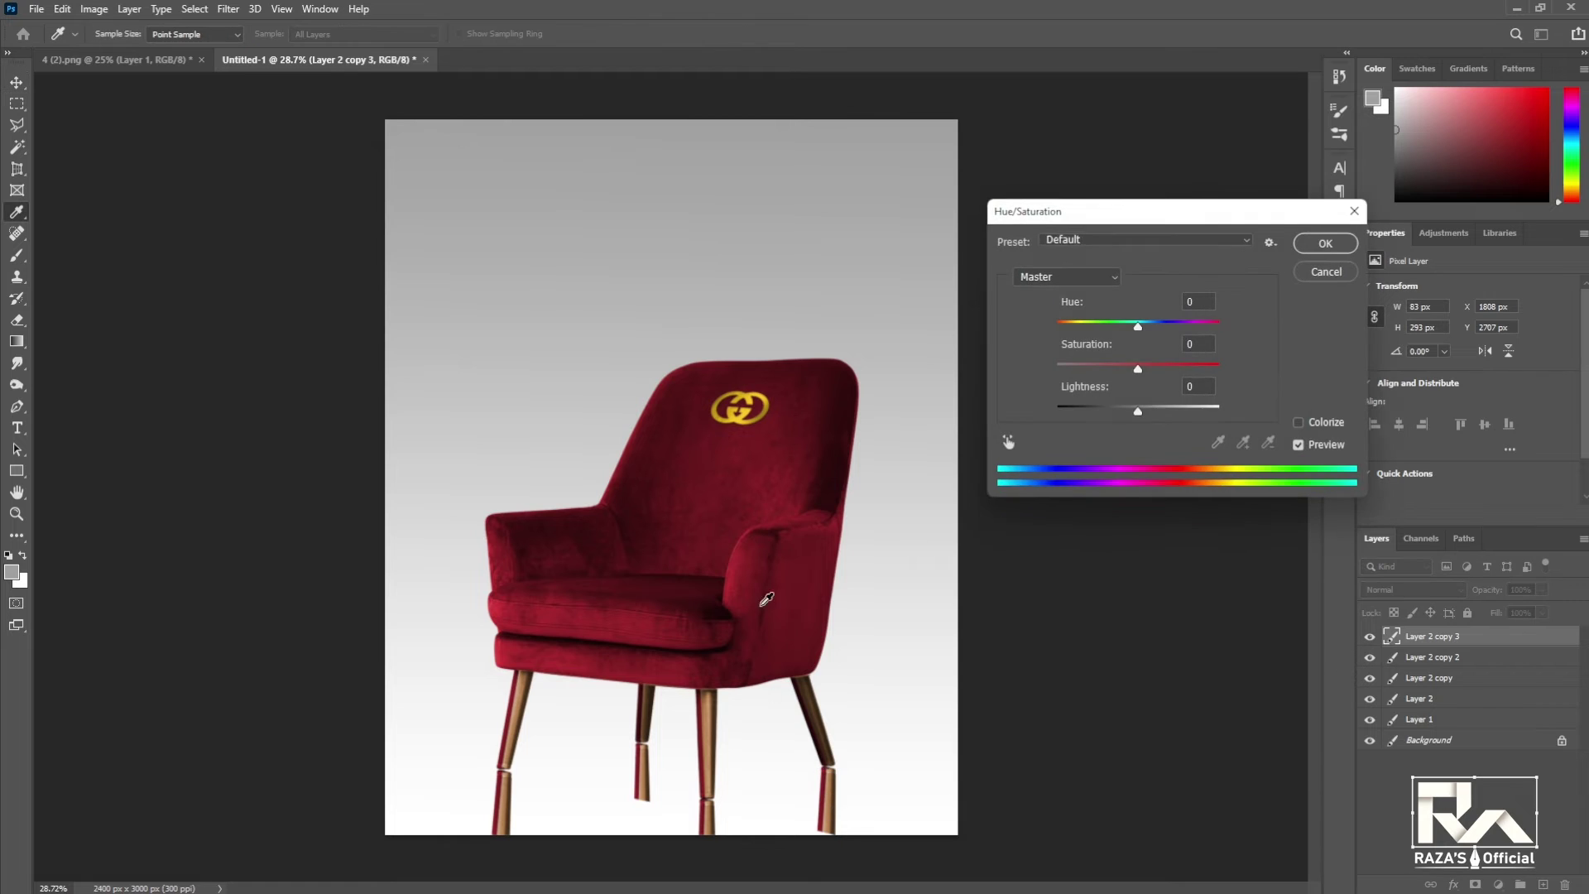
drag(1138, 407, 1107, 412)
key(Return)
key(alt+bracketleft)
key(ctrl+alt+u)
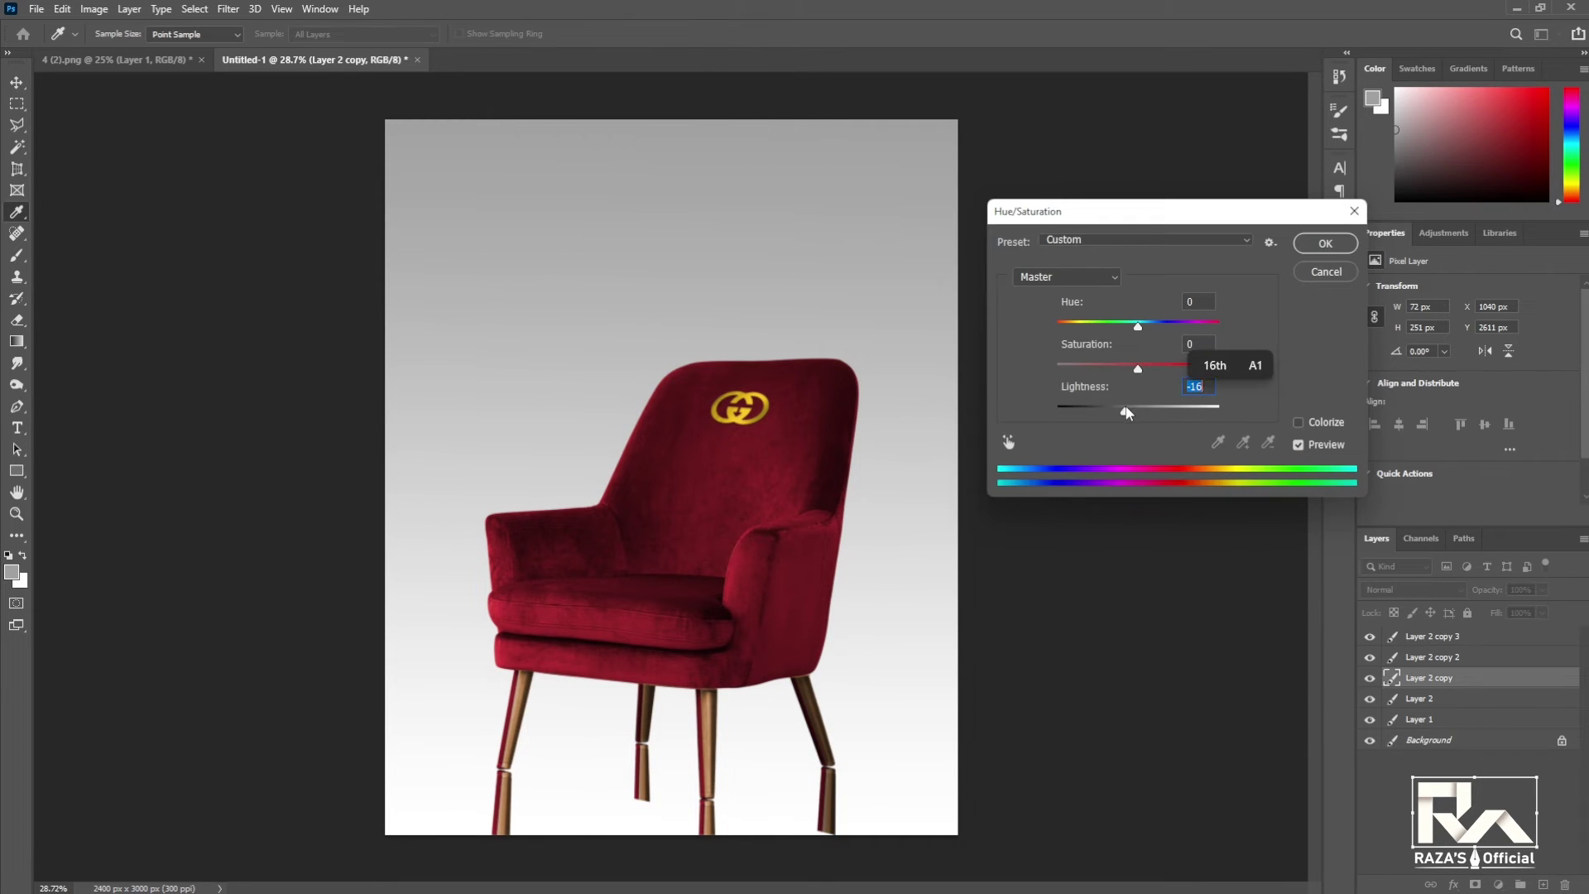
key(Return)
key(alt+bracketleft)
key(alt+shift+bracketleft)
key(alt+shift+bracketright)
key(alt+shift+bracketright)
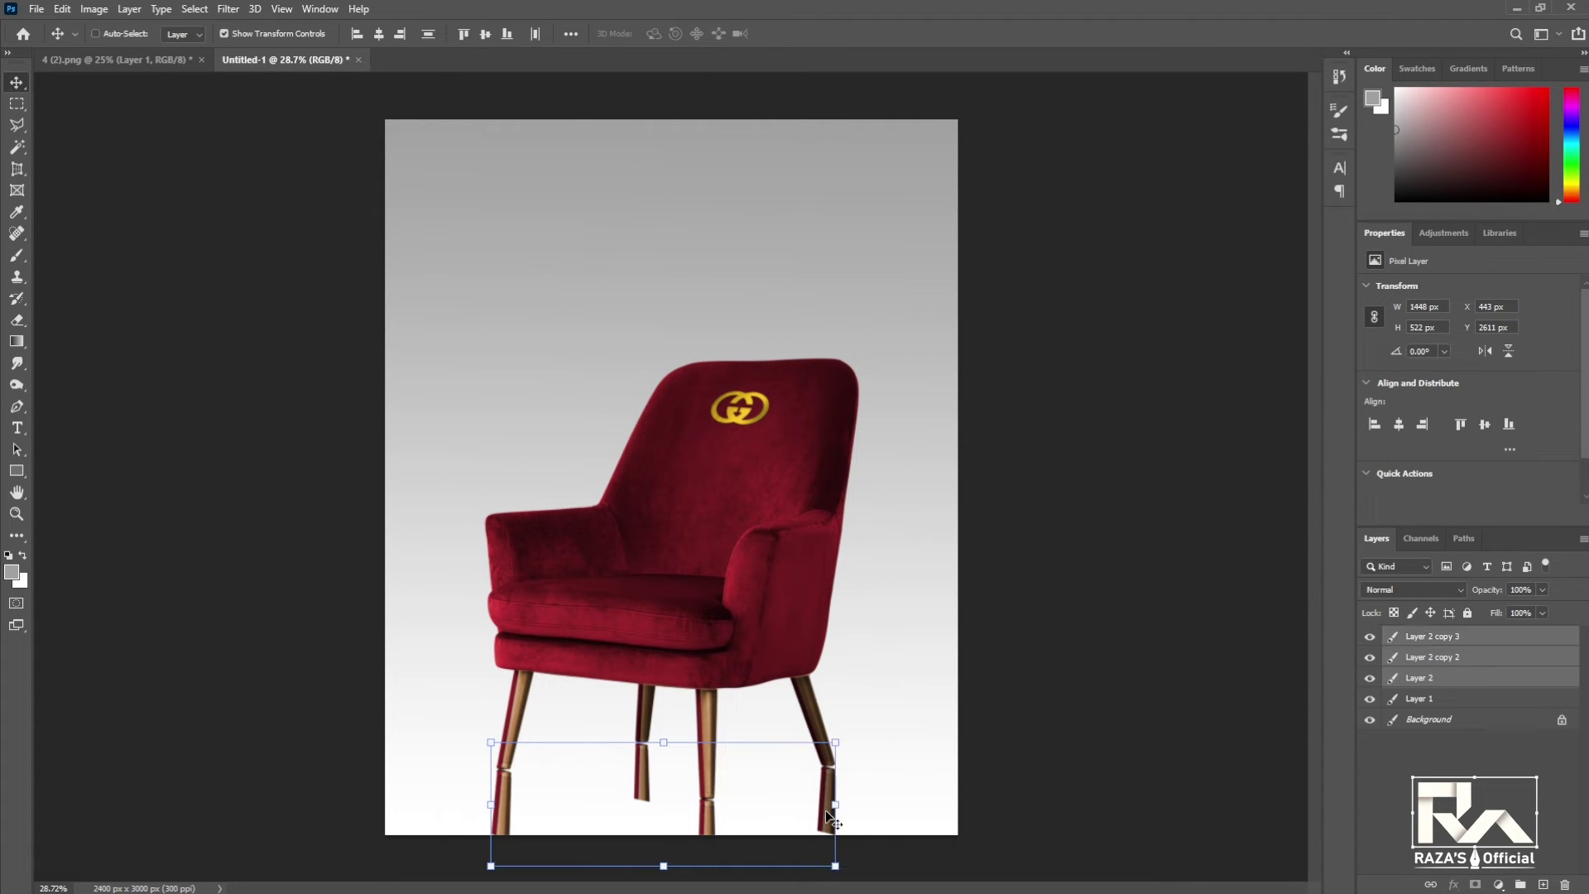
Merge the reflections, erase the right front reflection's bottom, and raise their Lightness.
key(ctrl+e)
key(e)
drag(840, 824, 828, 840)
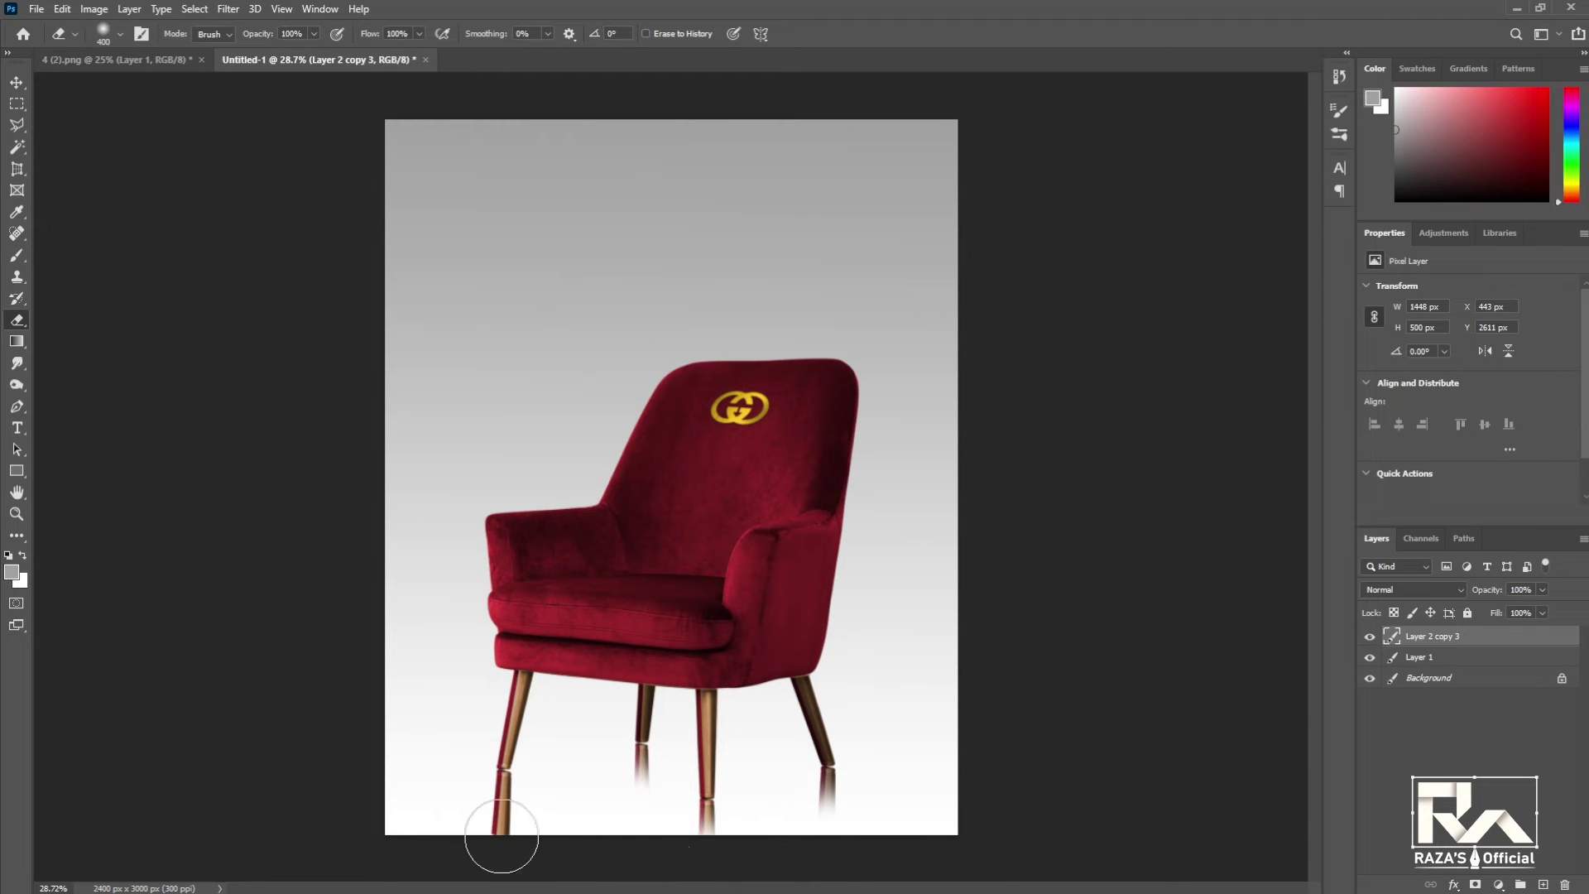
key(ctrl+u)
drag(1138, 406, 1179, 412)
key(Return)
Remove the grey pads under the legs and marquee a small area above the chair.
key(b)
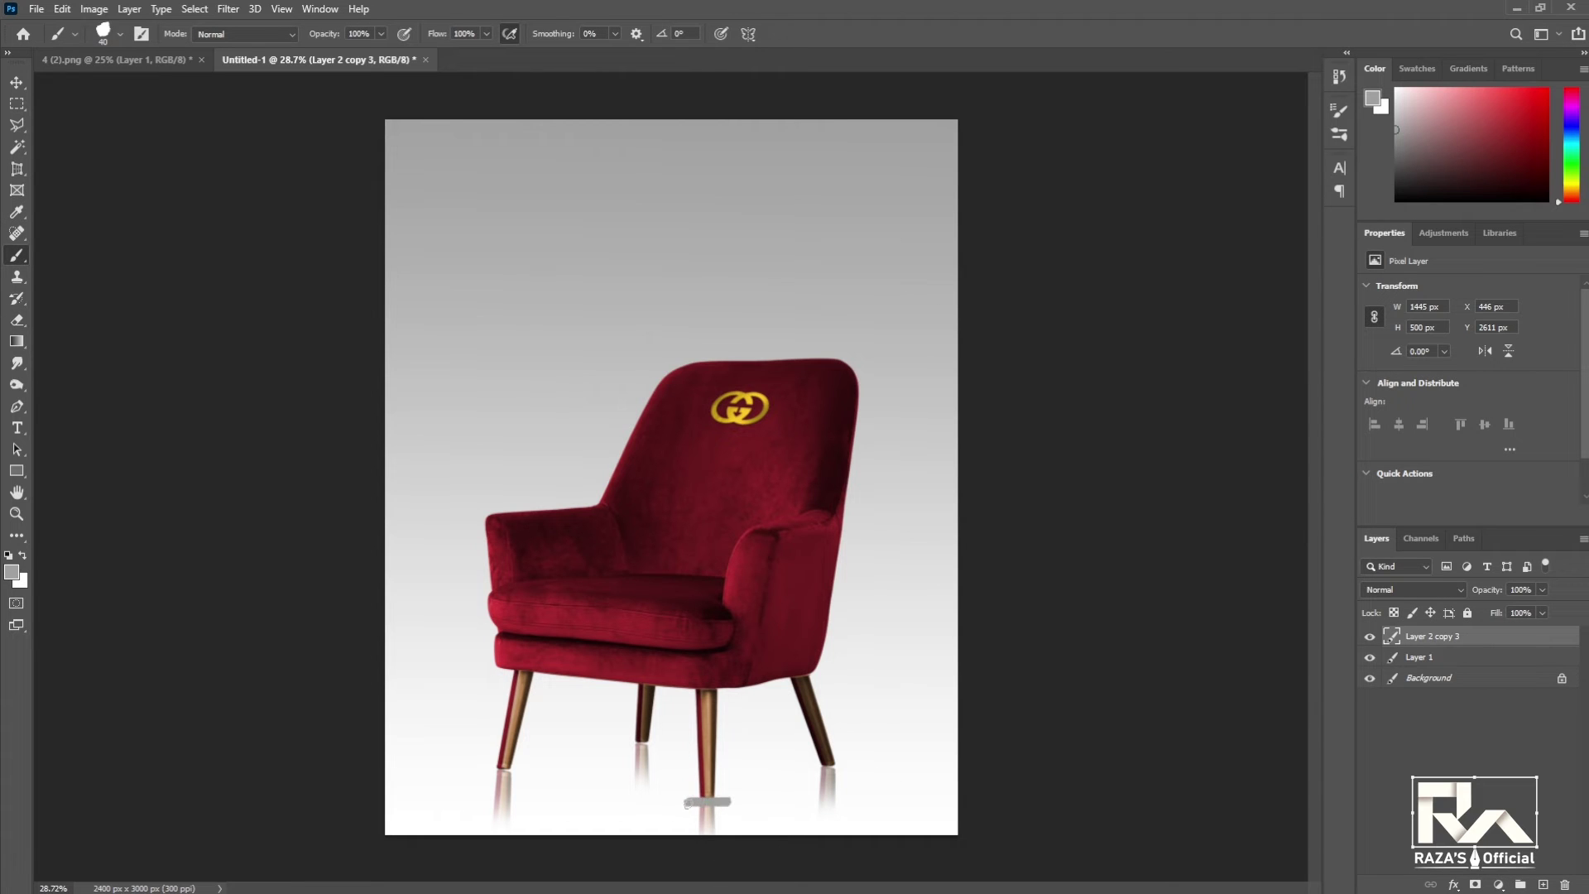
key(ctrl+z)
key(m)
drag(562, 269, 598, 306)
click(636, 320)
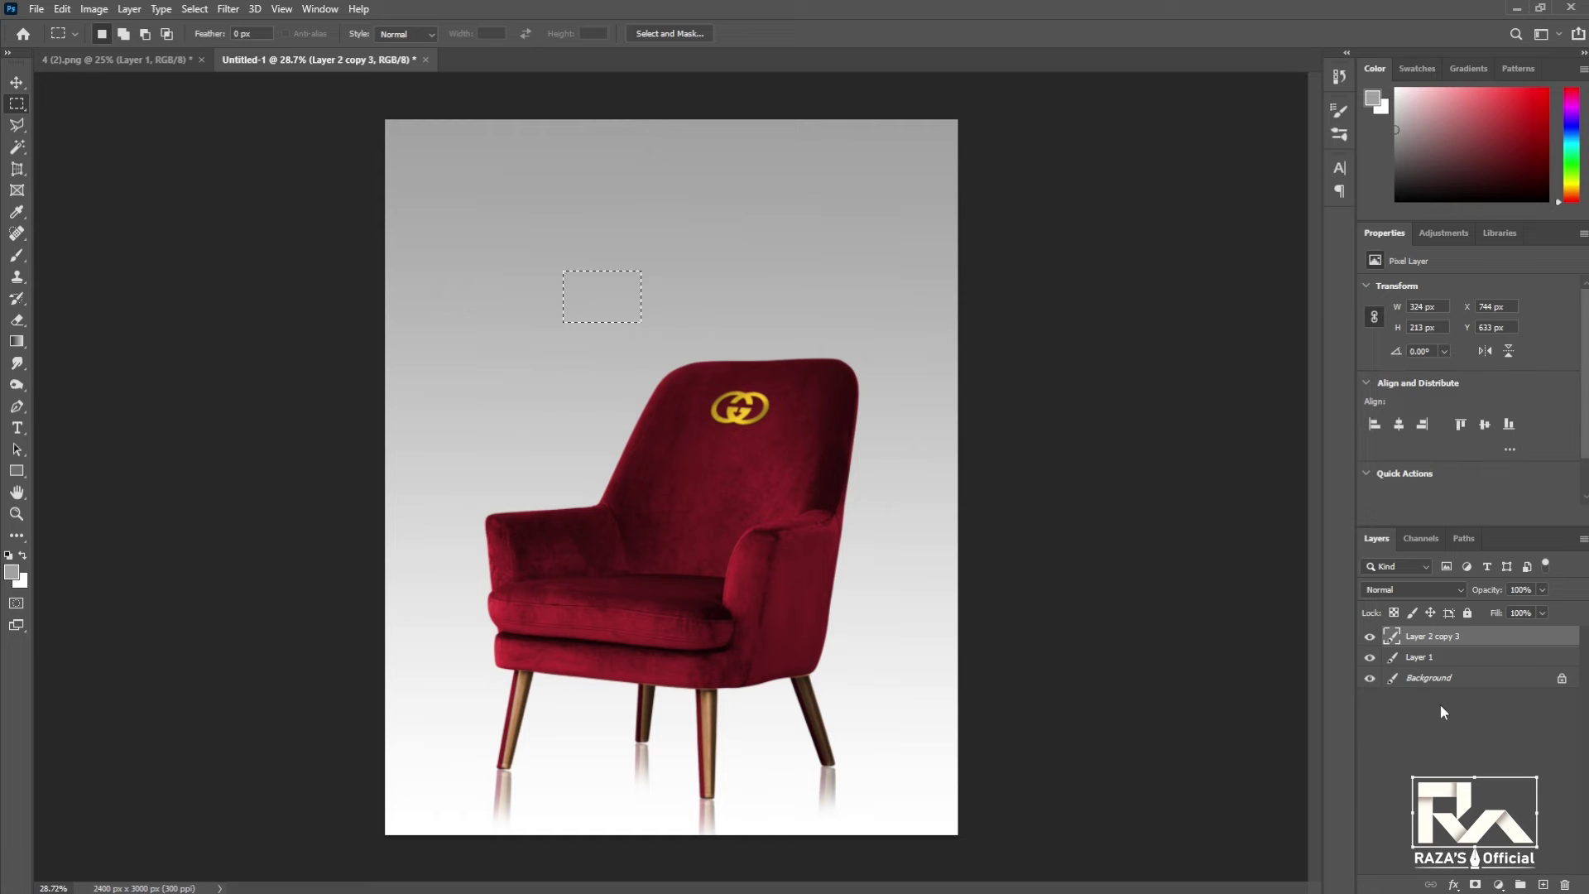
Feather the small selection above the chair to soften its edges.
right_click(617, 300)
click(647, 343)
key(Return)
key(ctrl+j)
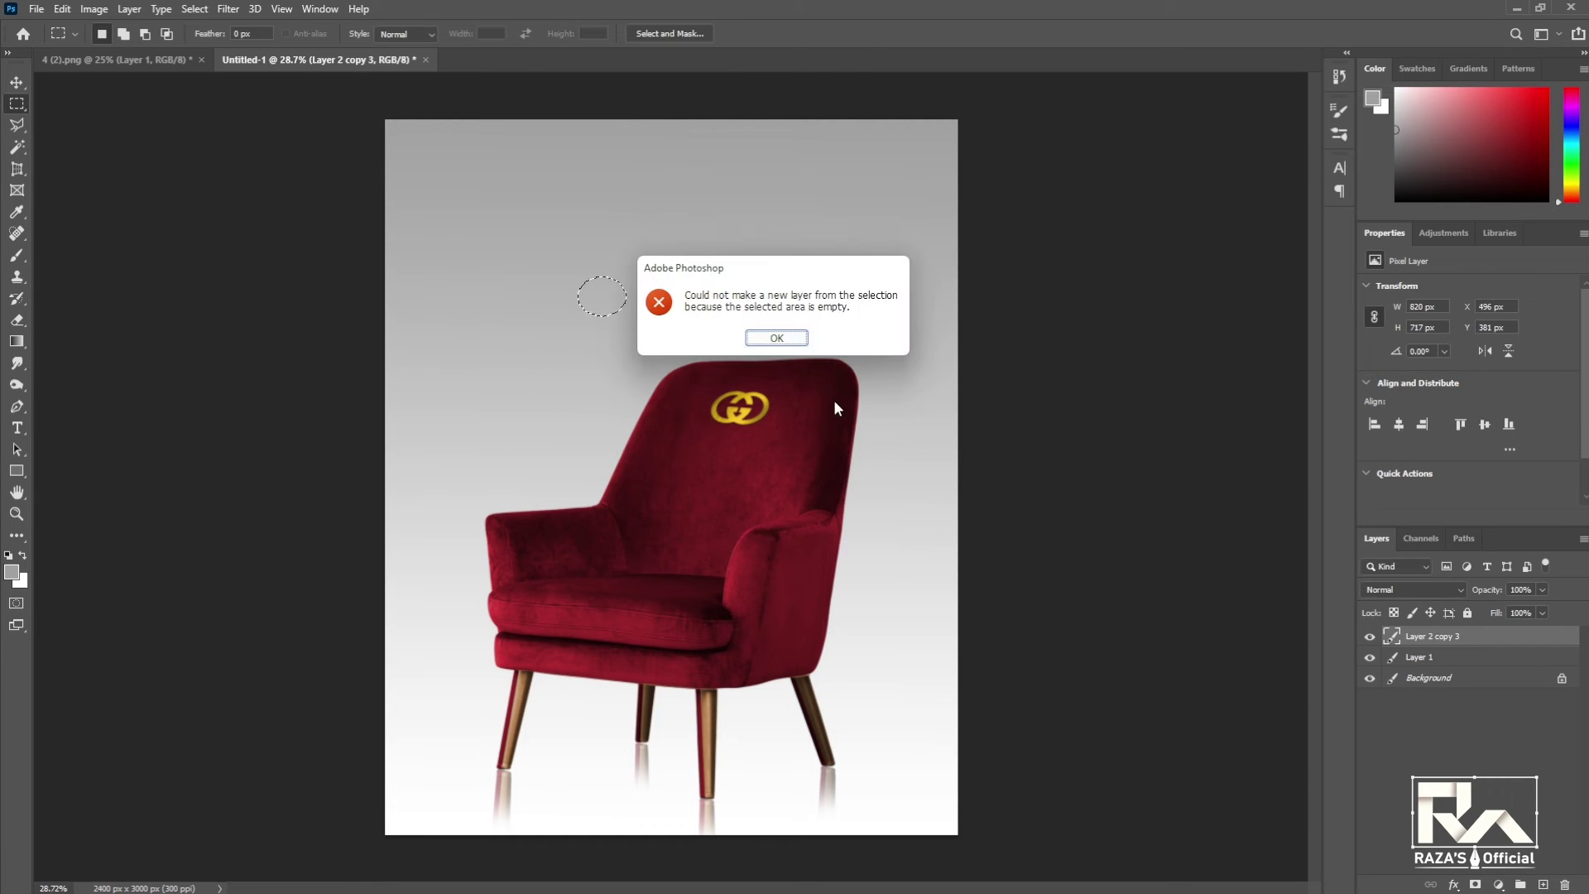
key(Return)
On a new layer, move the shadow blob to the front leg and flatten it.
click(1542, 885)
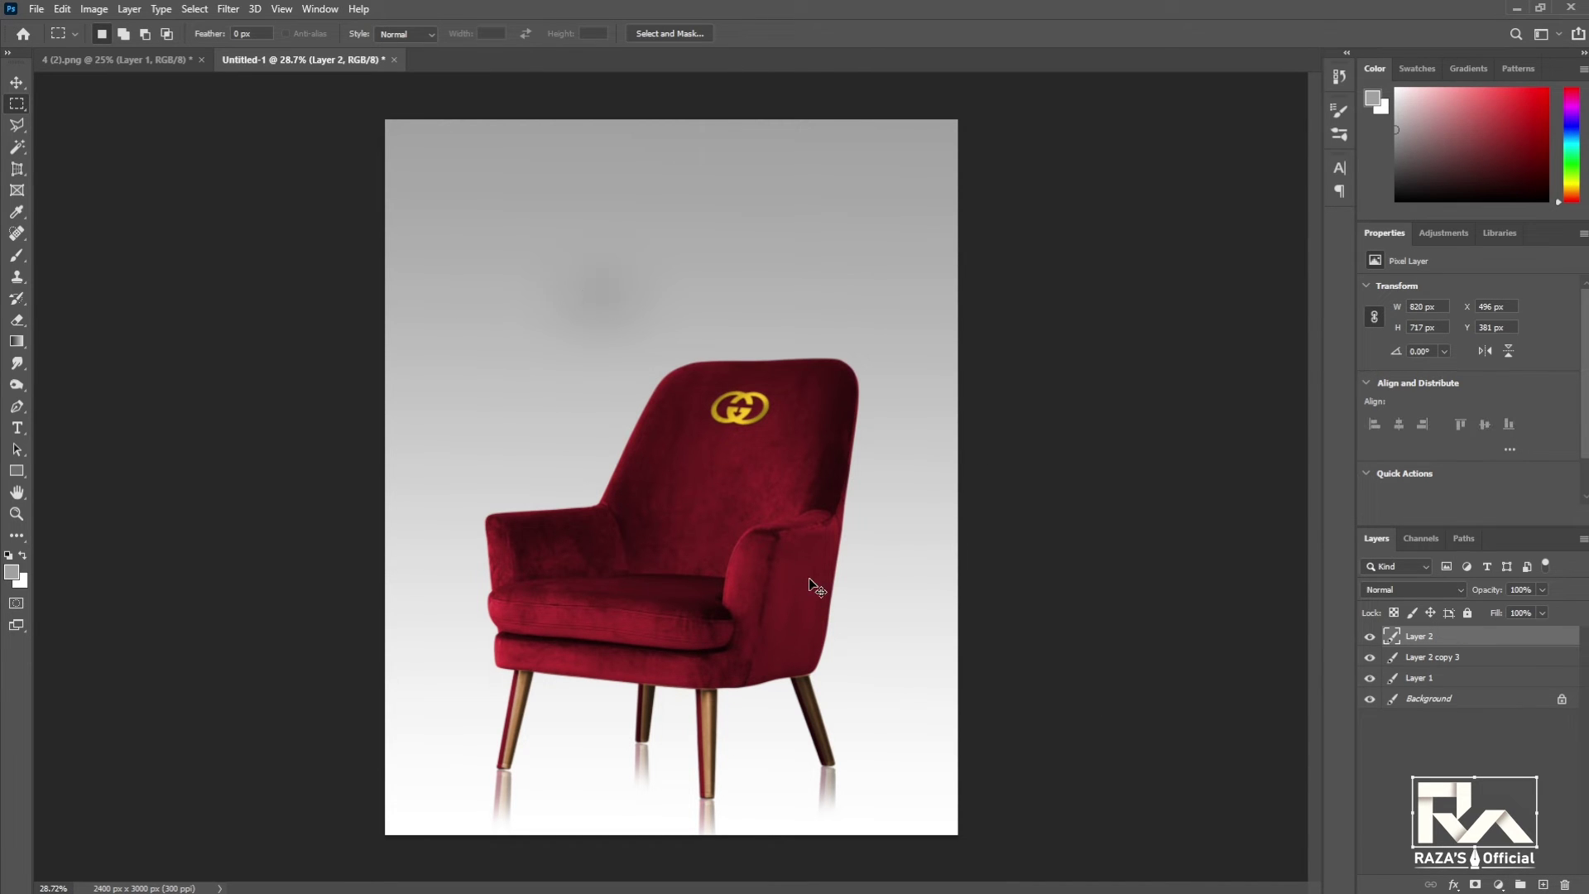
key(v)
drag(604, 294, 509, 746)
scroll(907, 434, up, 4)
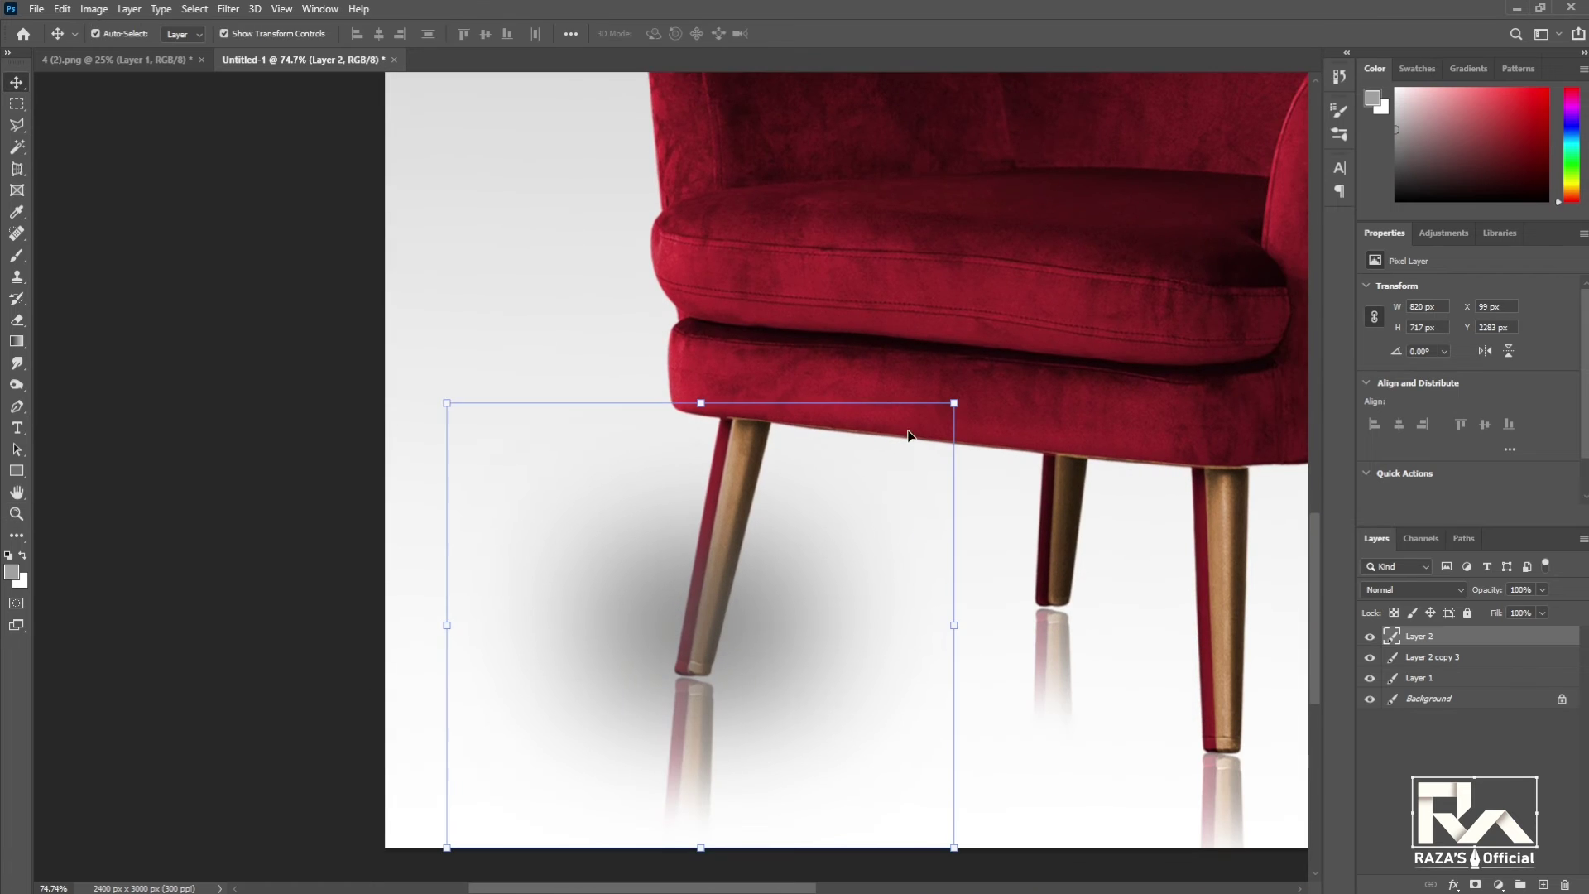
mouse_move(954, 403)
mouse_down()
mouse_move(840, 537)
mouse_move(657, 675)
mouse_move(546, 794)
mouse_move(566, 726)
mouse_move(495, 819)
mouse_move(683, 677)
mouse_move(780, 690)
mouse_move(1079, 606)
mouse_up()
key(Return)
key(Return)
Place shadow copies under the middle and right legs and select all four shadow layers.
scroll(721, 622, right, 5)
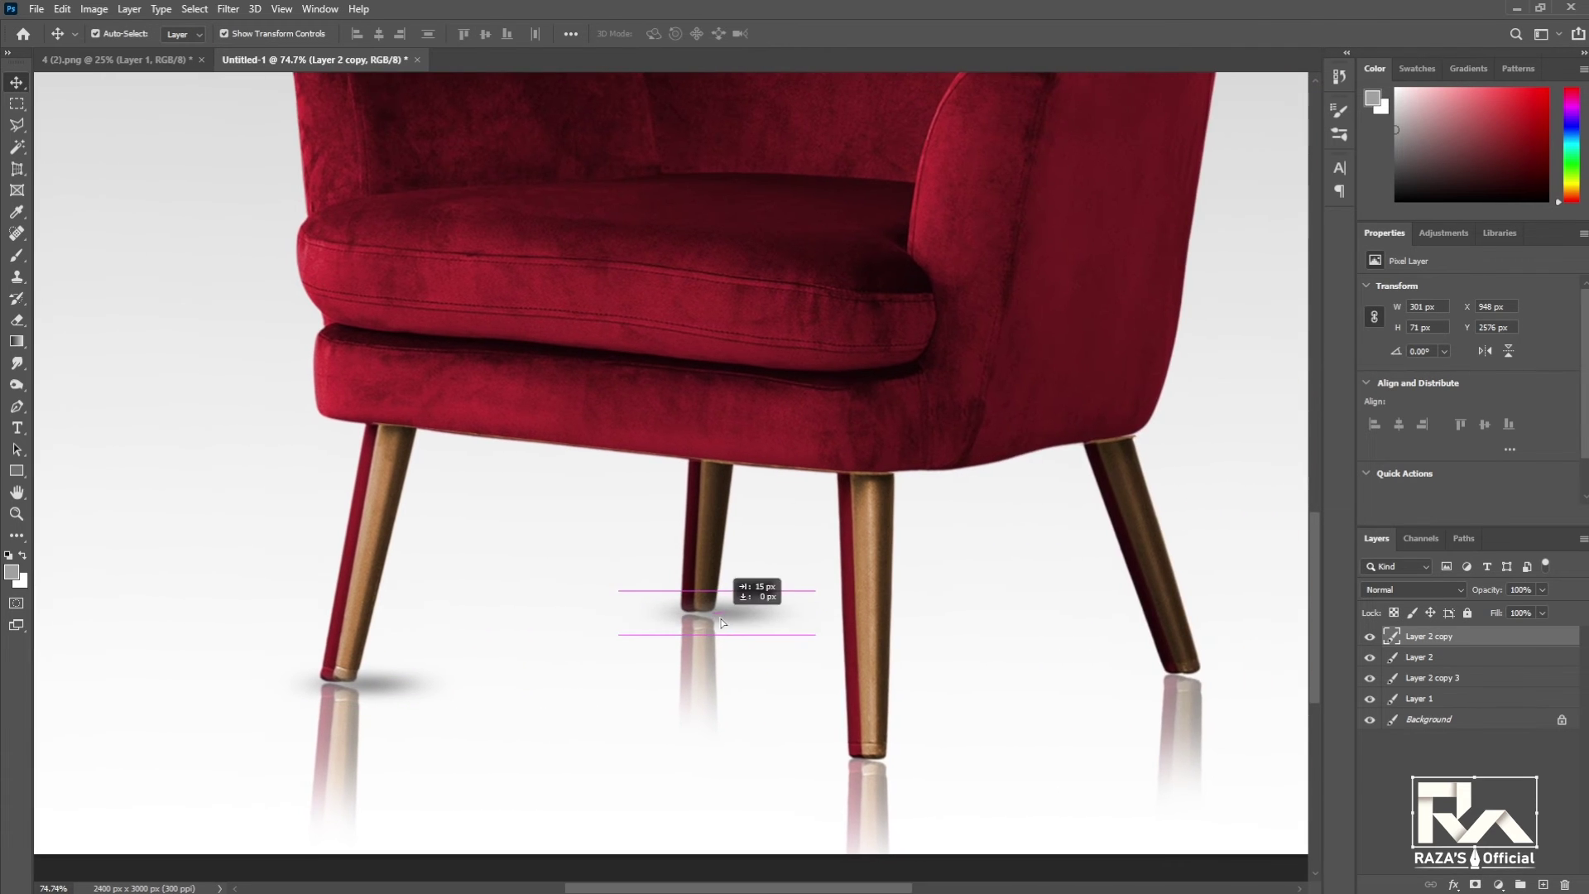
mouse_move(721, 622)
mouse_down()
mouse_move(930, 735)
mouse_move(1168, 693)
mouse_move(1197, 673)
mouse_up()
scroll(1047, 636, down, 3)
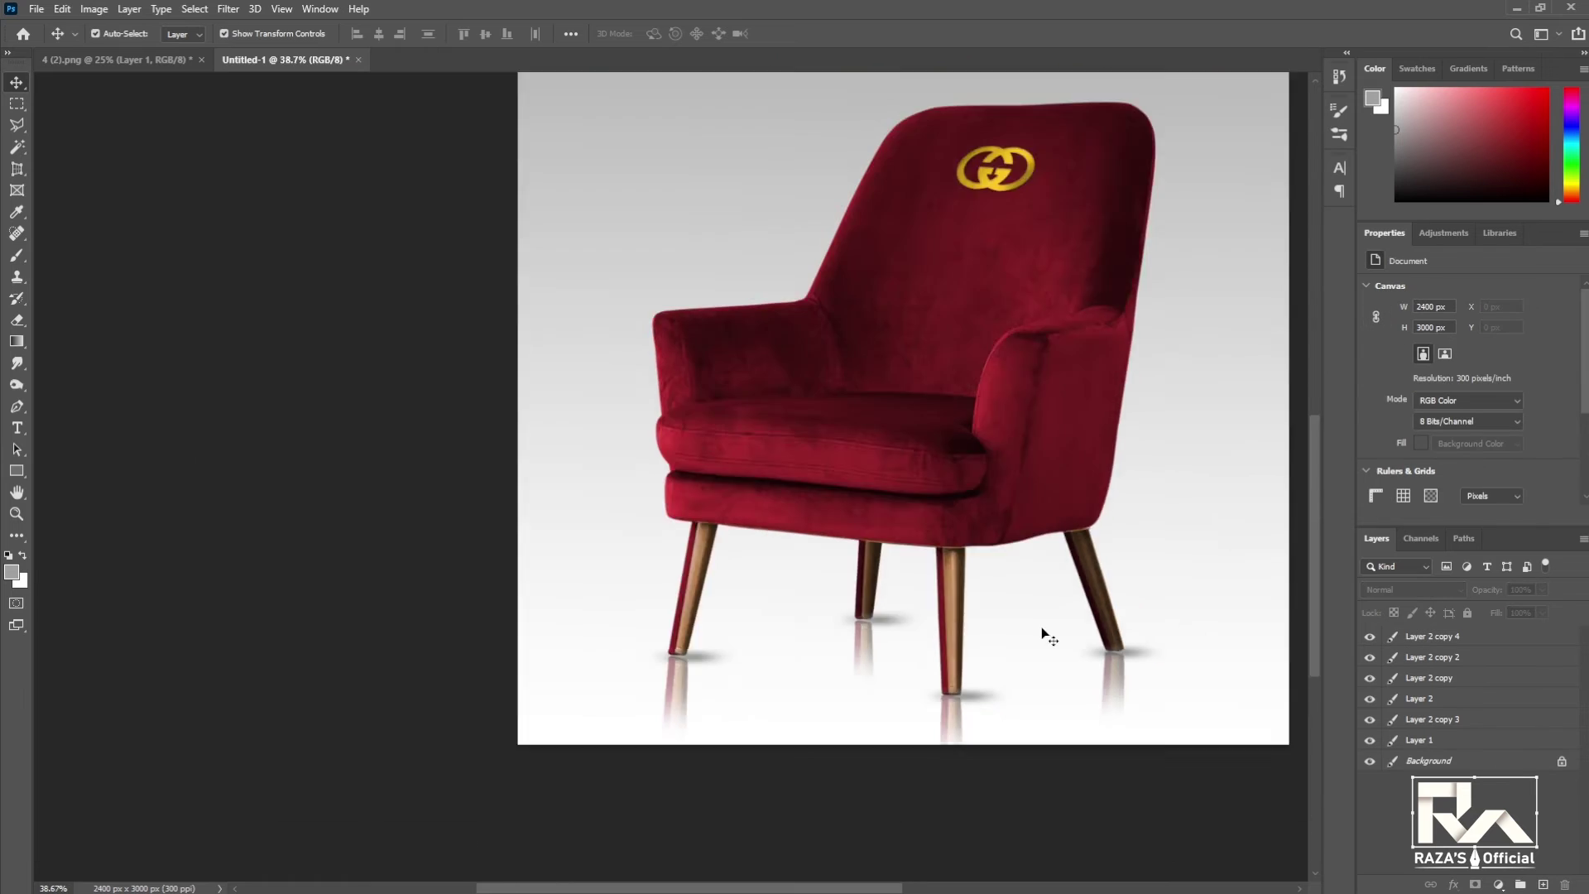
scroll(1047, 636, down, 2)
click(815, 724)
shift+click(712, 747)
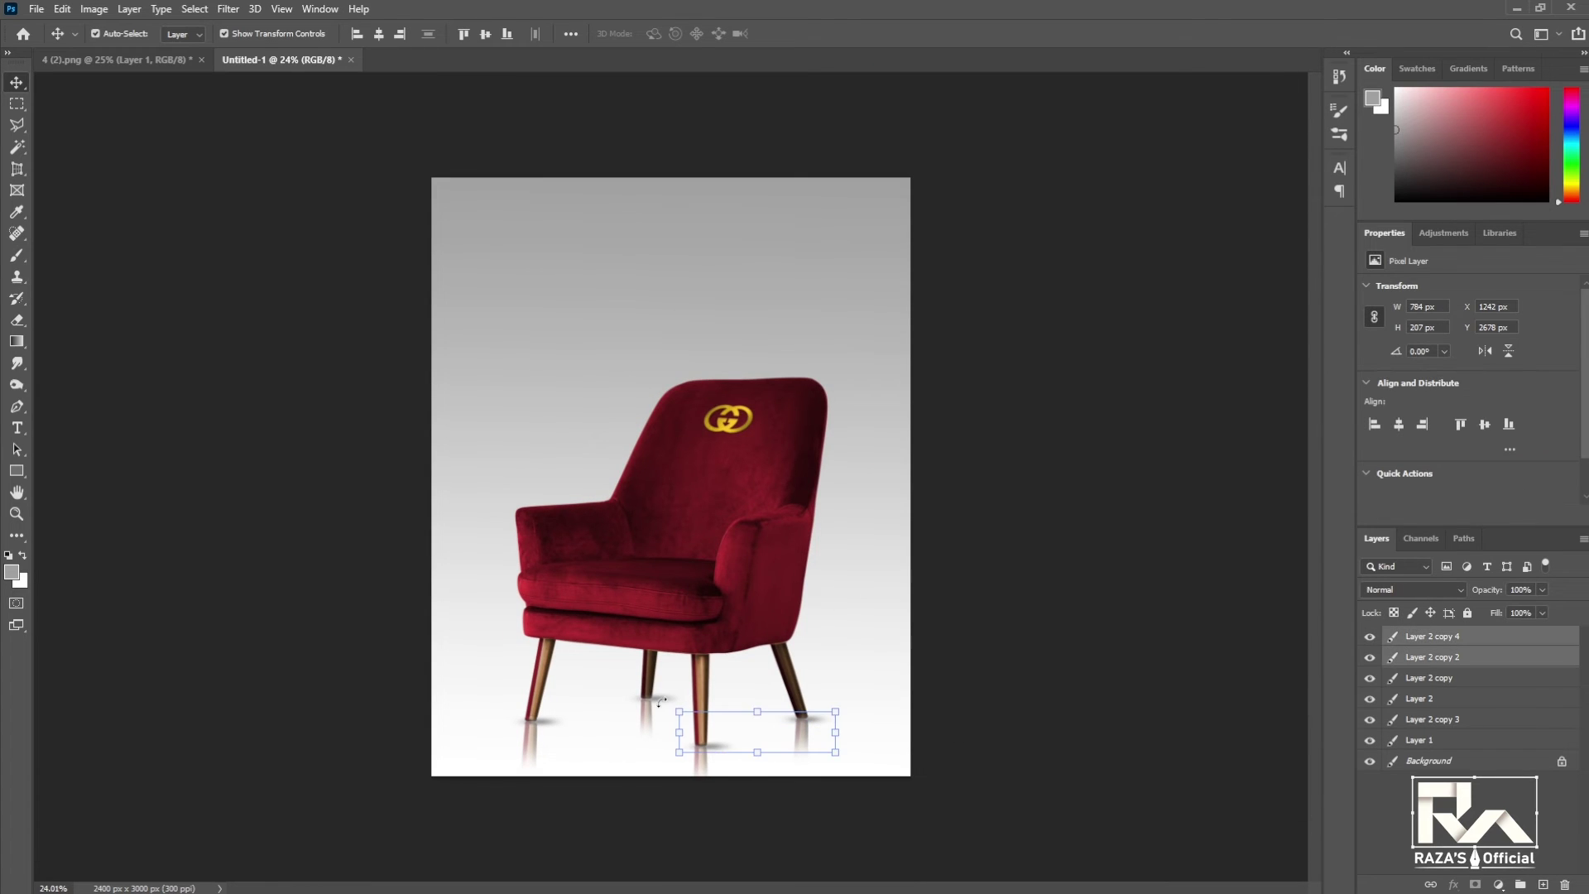
shift+click(658, 704)
shift+click(540, 722)
Set the shadow layers' blend mode to Darker Color.
click(1412, 590)
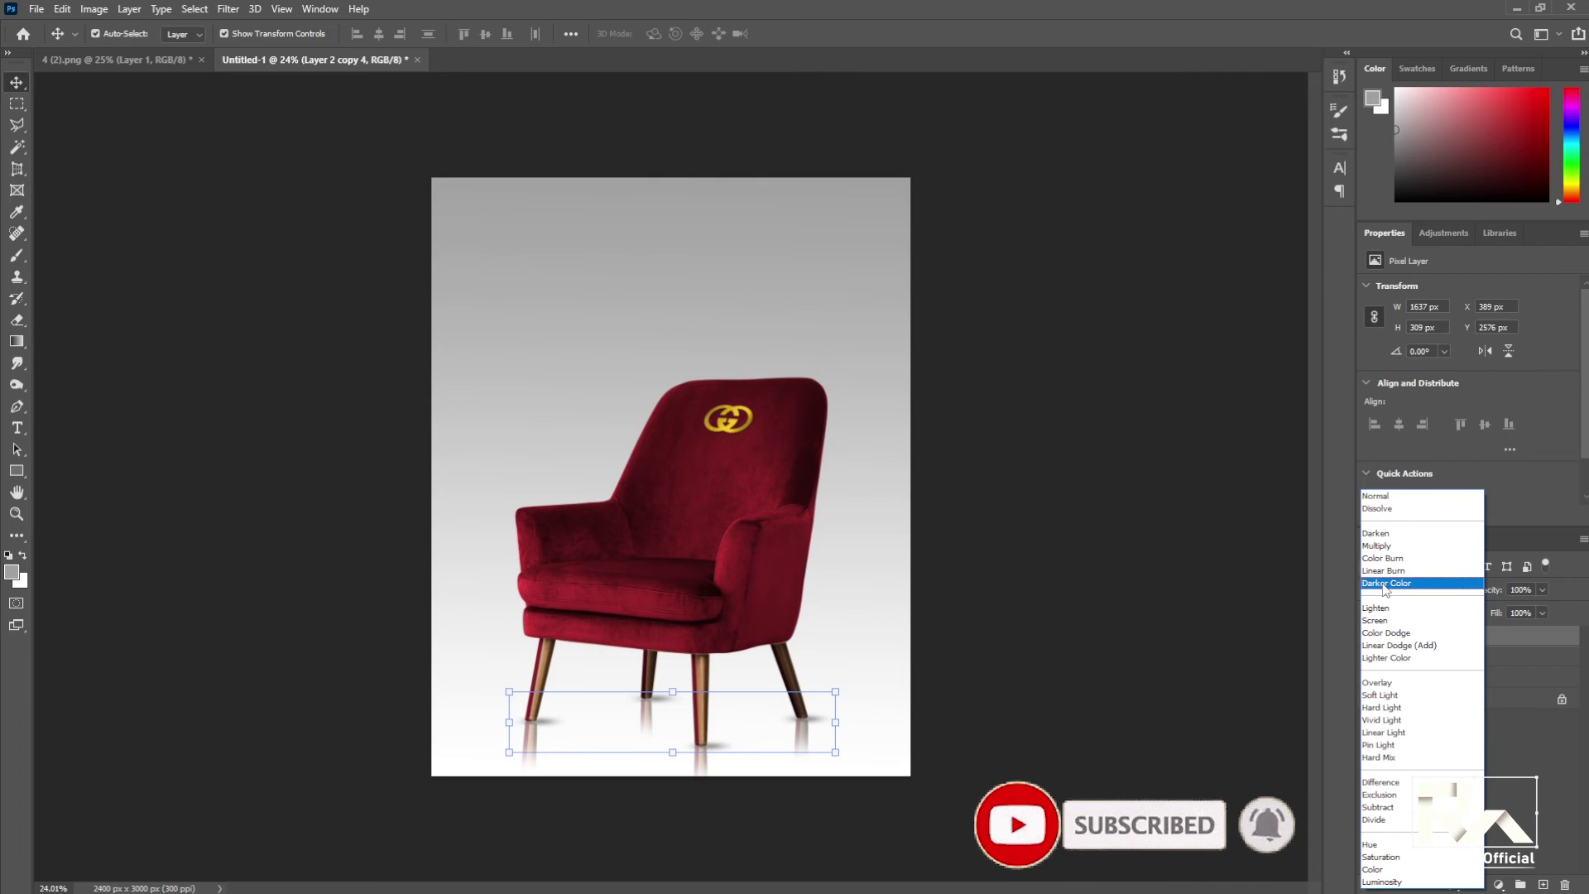
click(1384, 583)
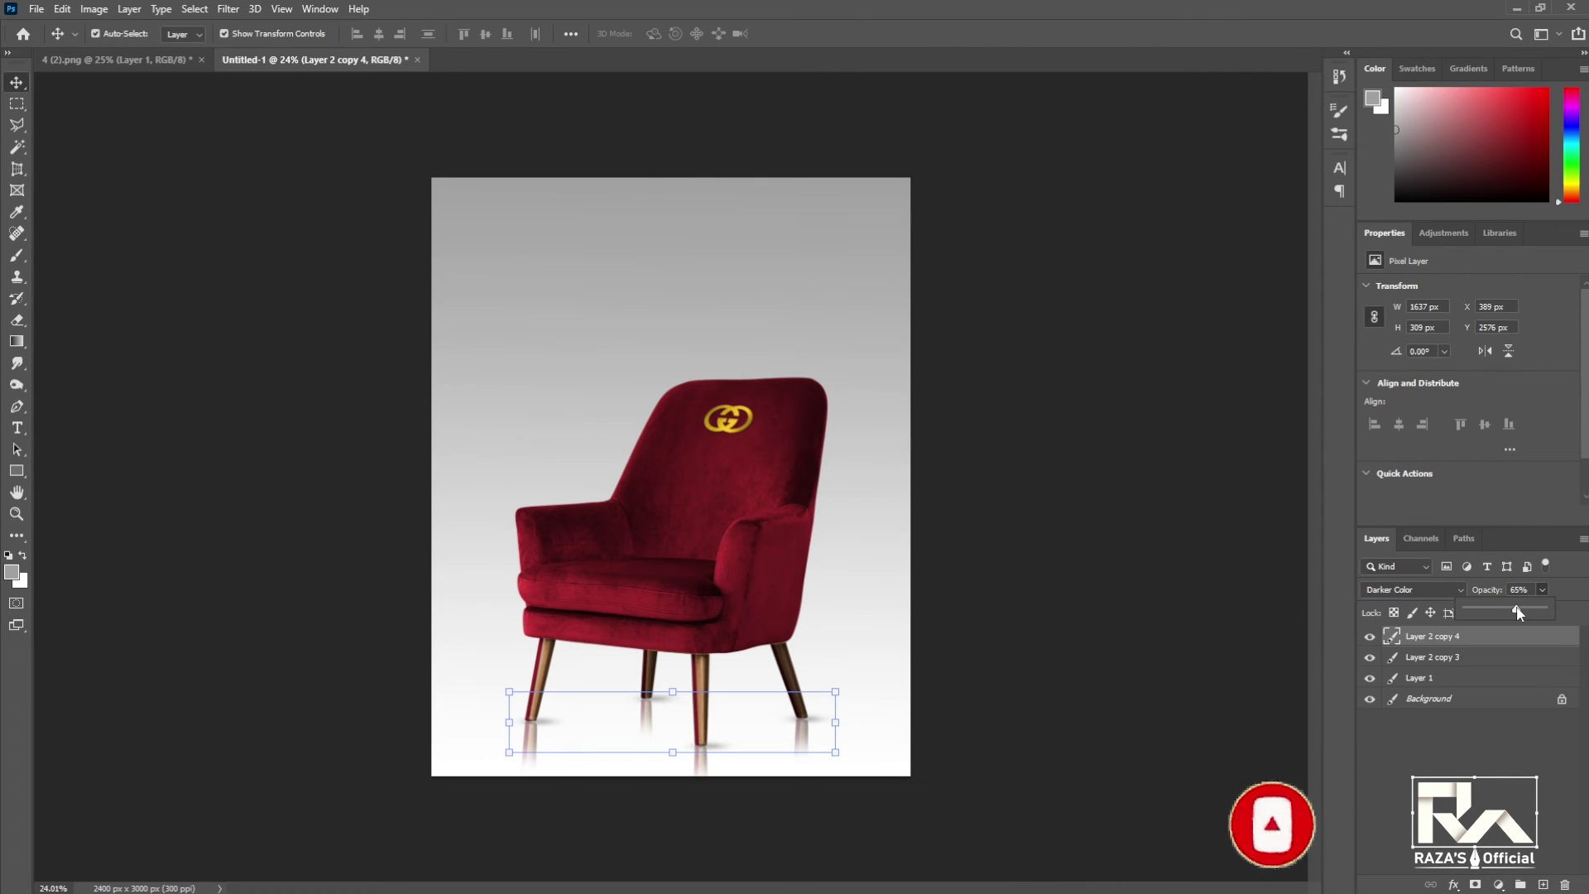
click(916, 631)
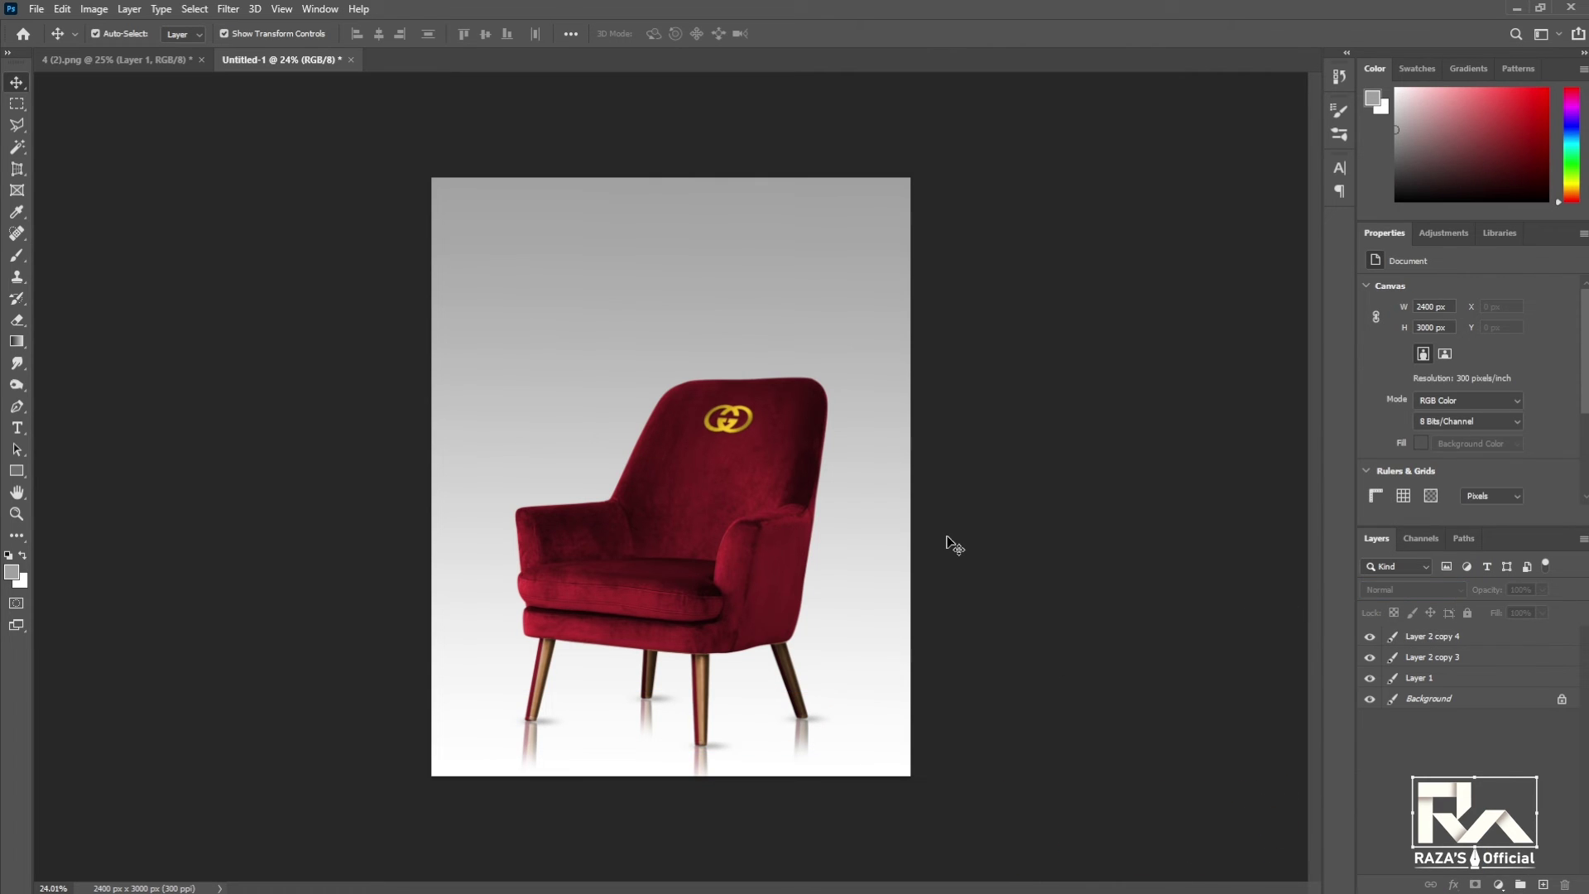
click(1406, 637)
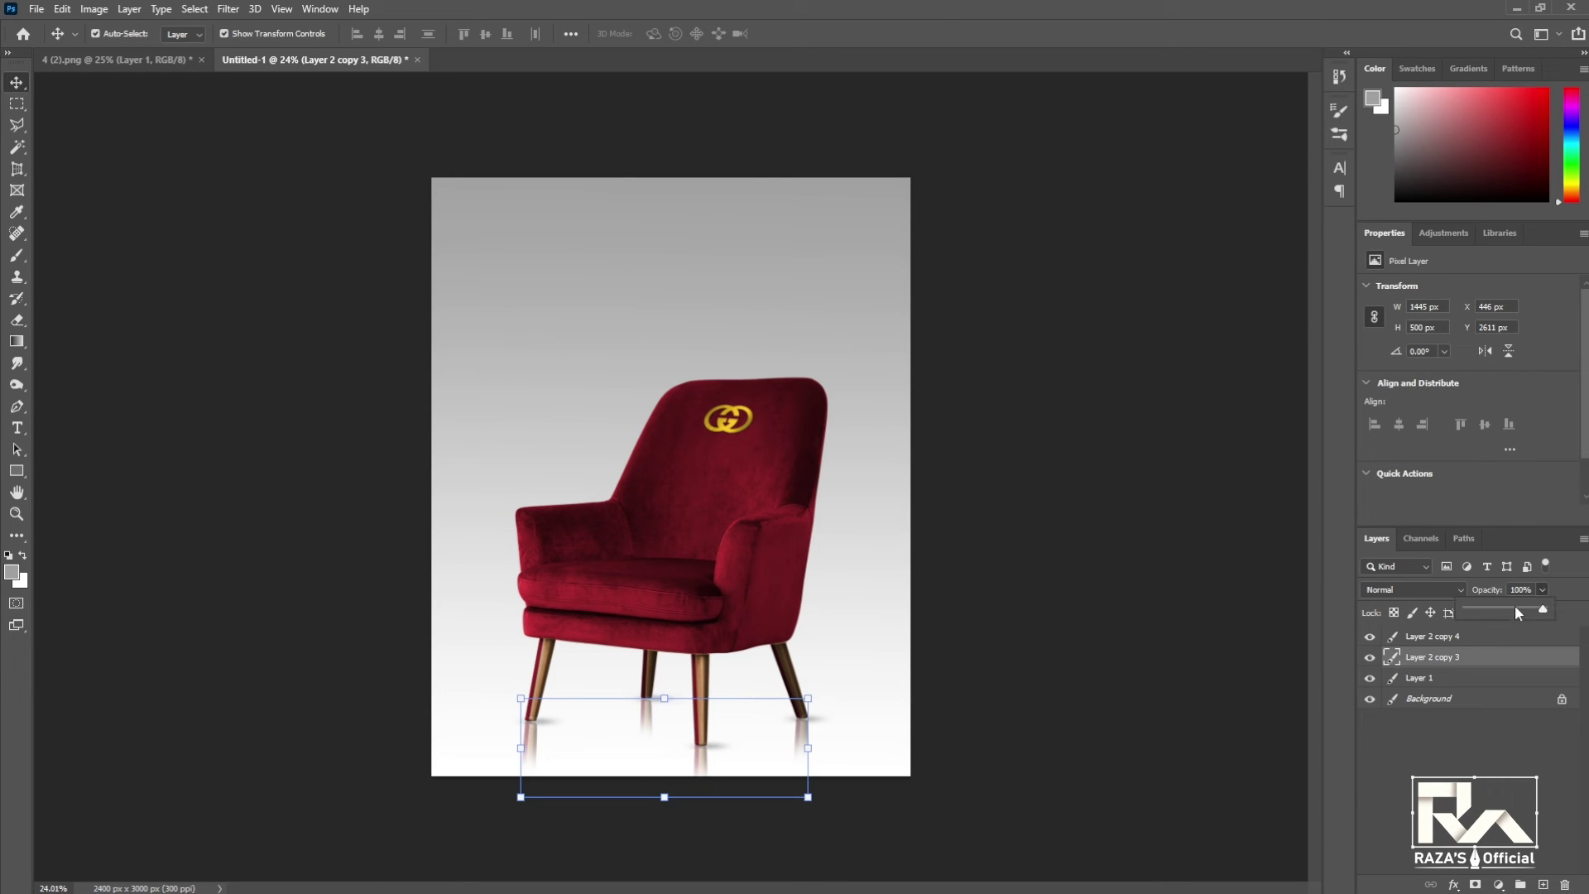
click(1174, 642)
Marquee the wall area of the canvas and target the Background layer.
key(m)
drag(429, 176, 958, 654)
key(ctrl+semicolon)
key(o)
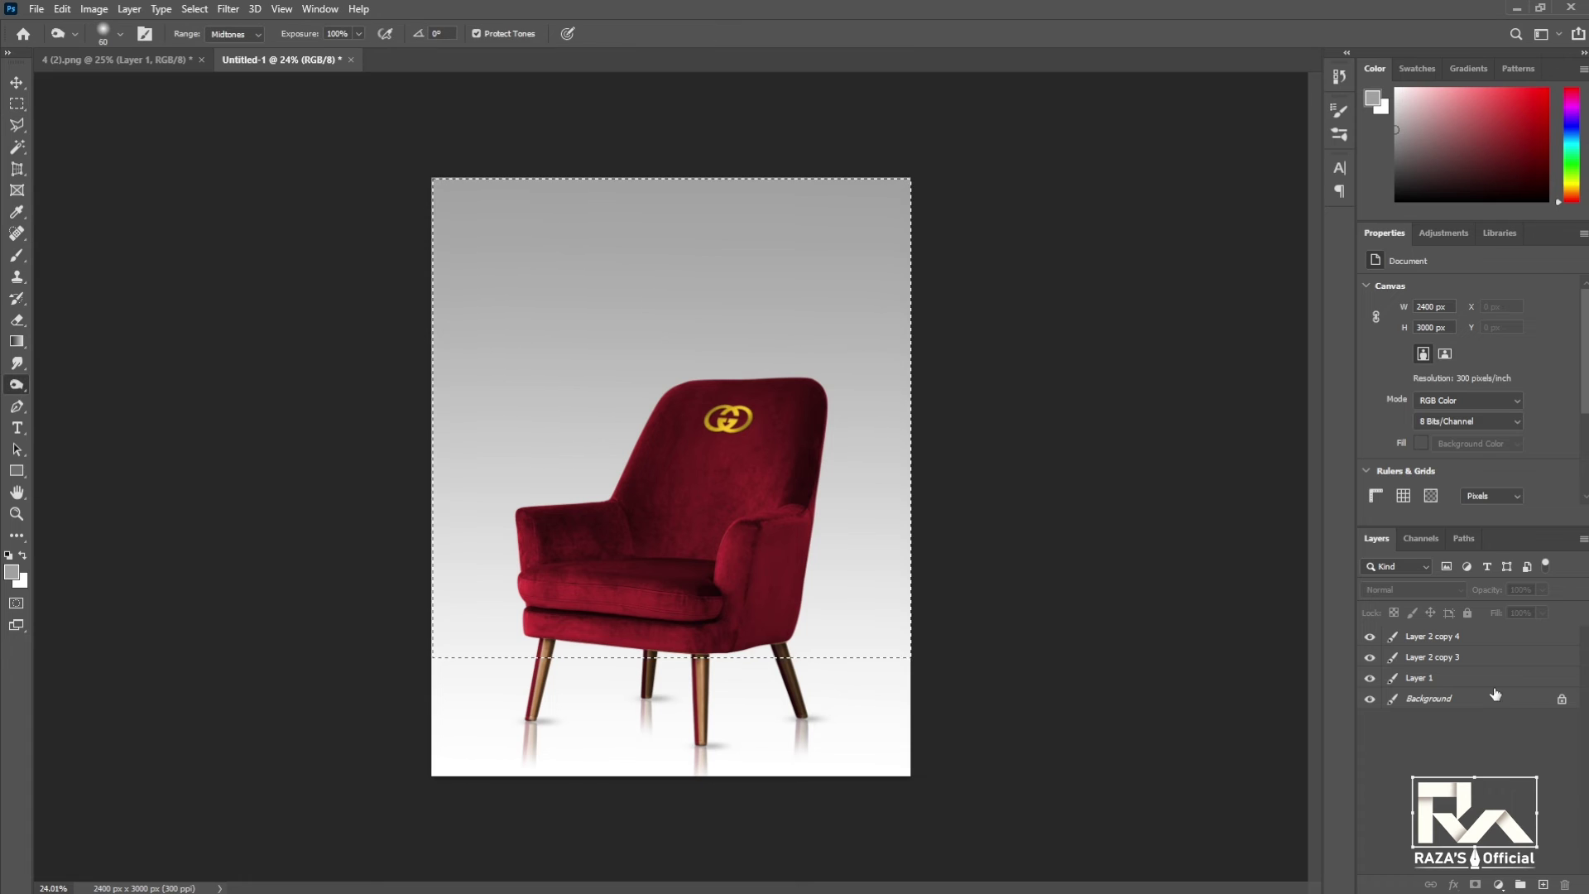
key(alt+comma)
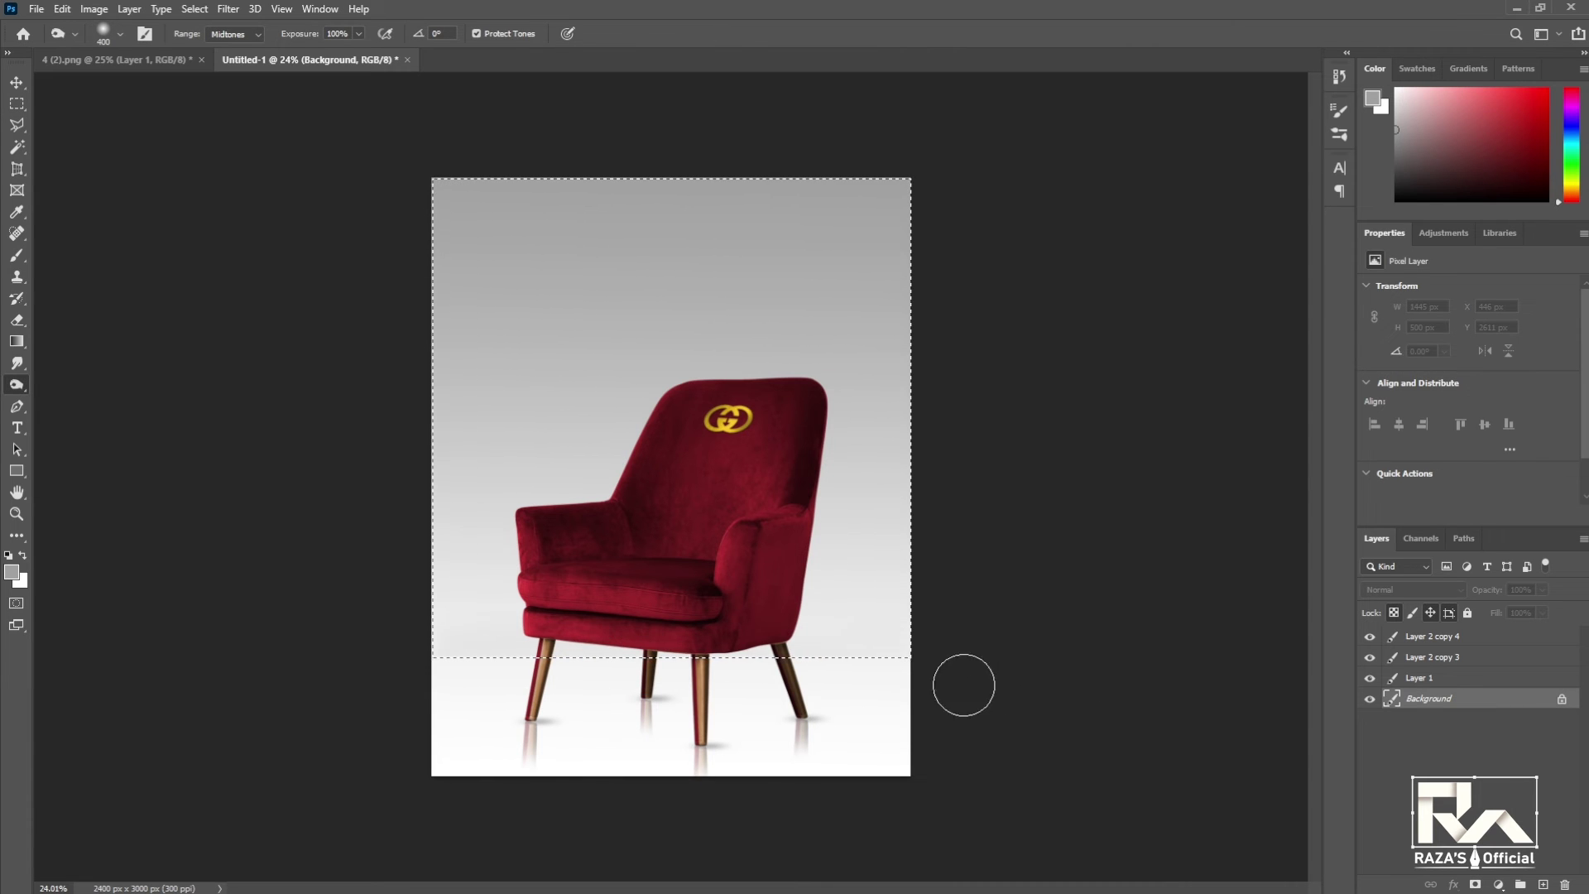
Paint trial gray strokes over the wall, then undo them.
key(b)
drag(906, 656, 248, 638)
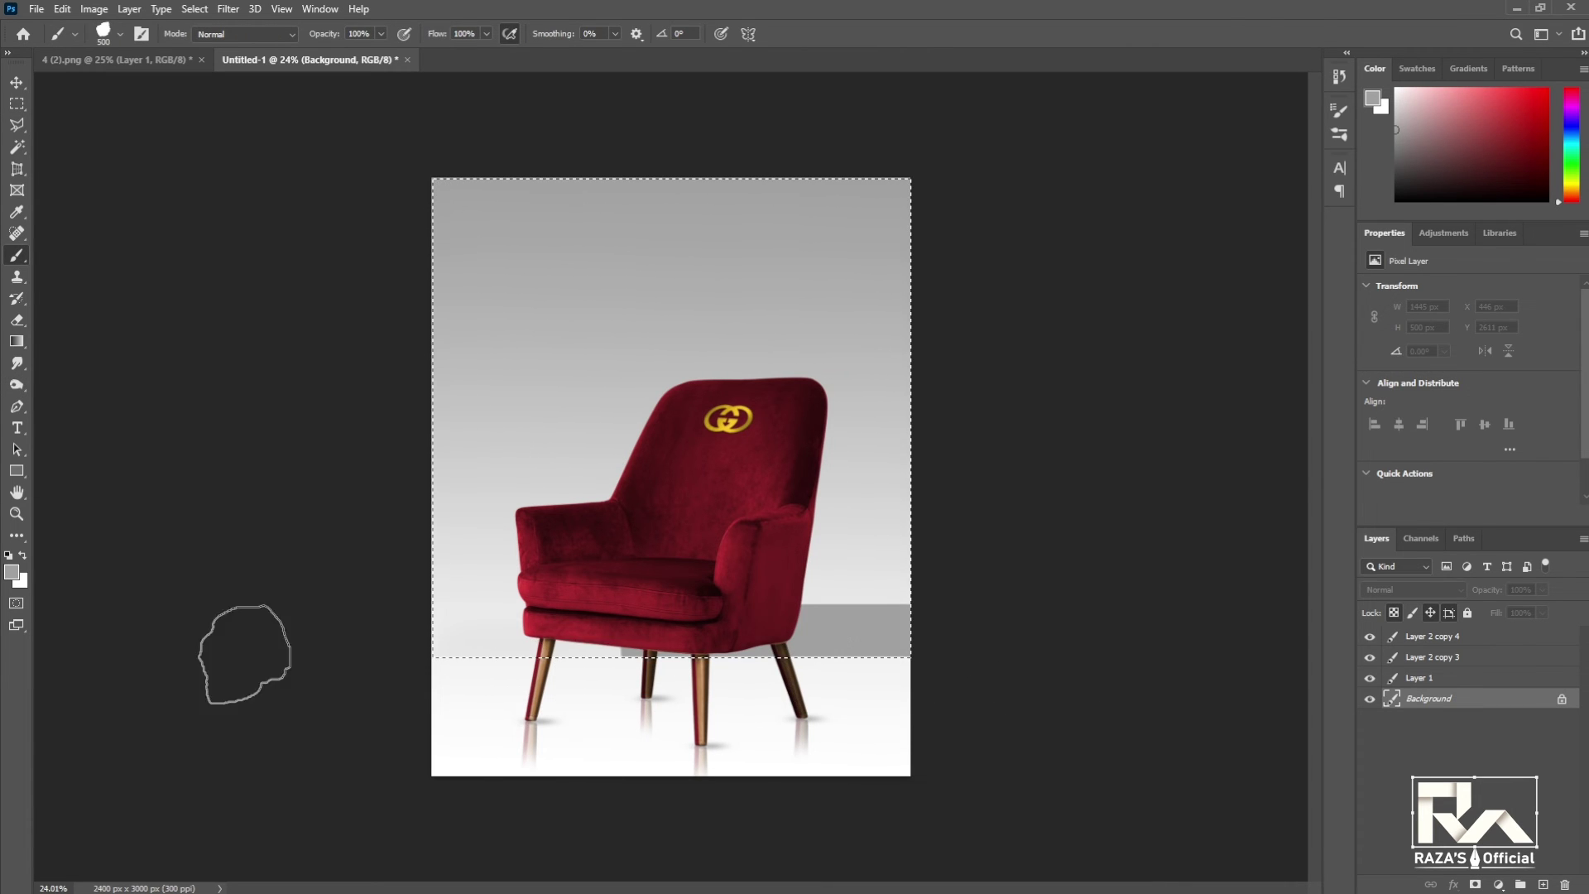
shift+click(910, 540)
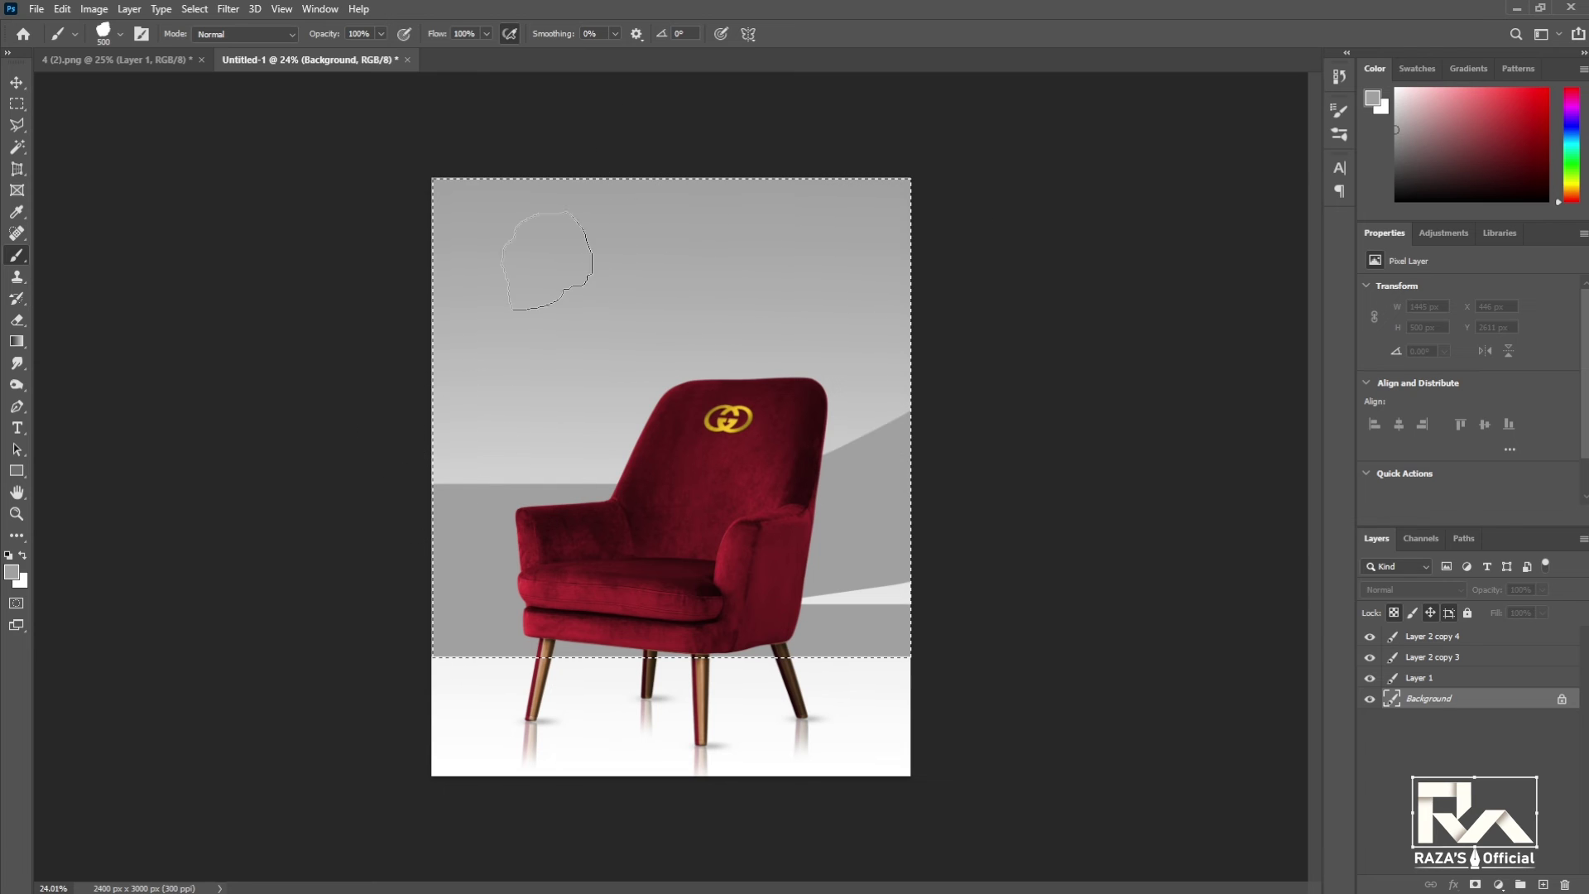
mouse_move(551, 265)
mouse_down()
mouse_move(909, 542)
mouse_move(892, 567)
mouse_up()
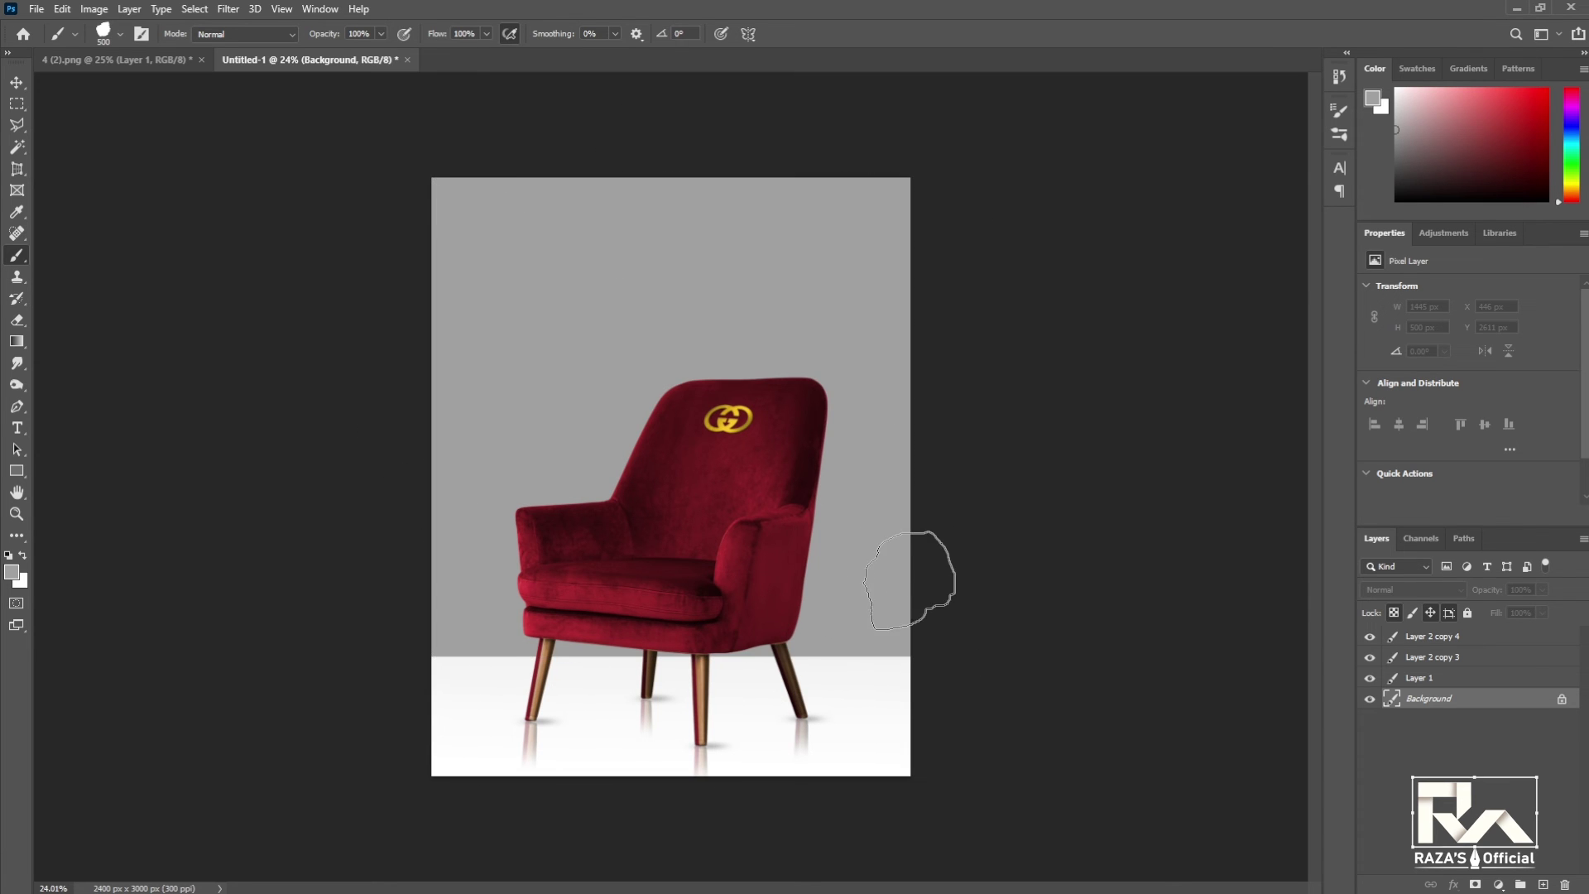
key(ctrl+z)
key(ctrl+z)
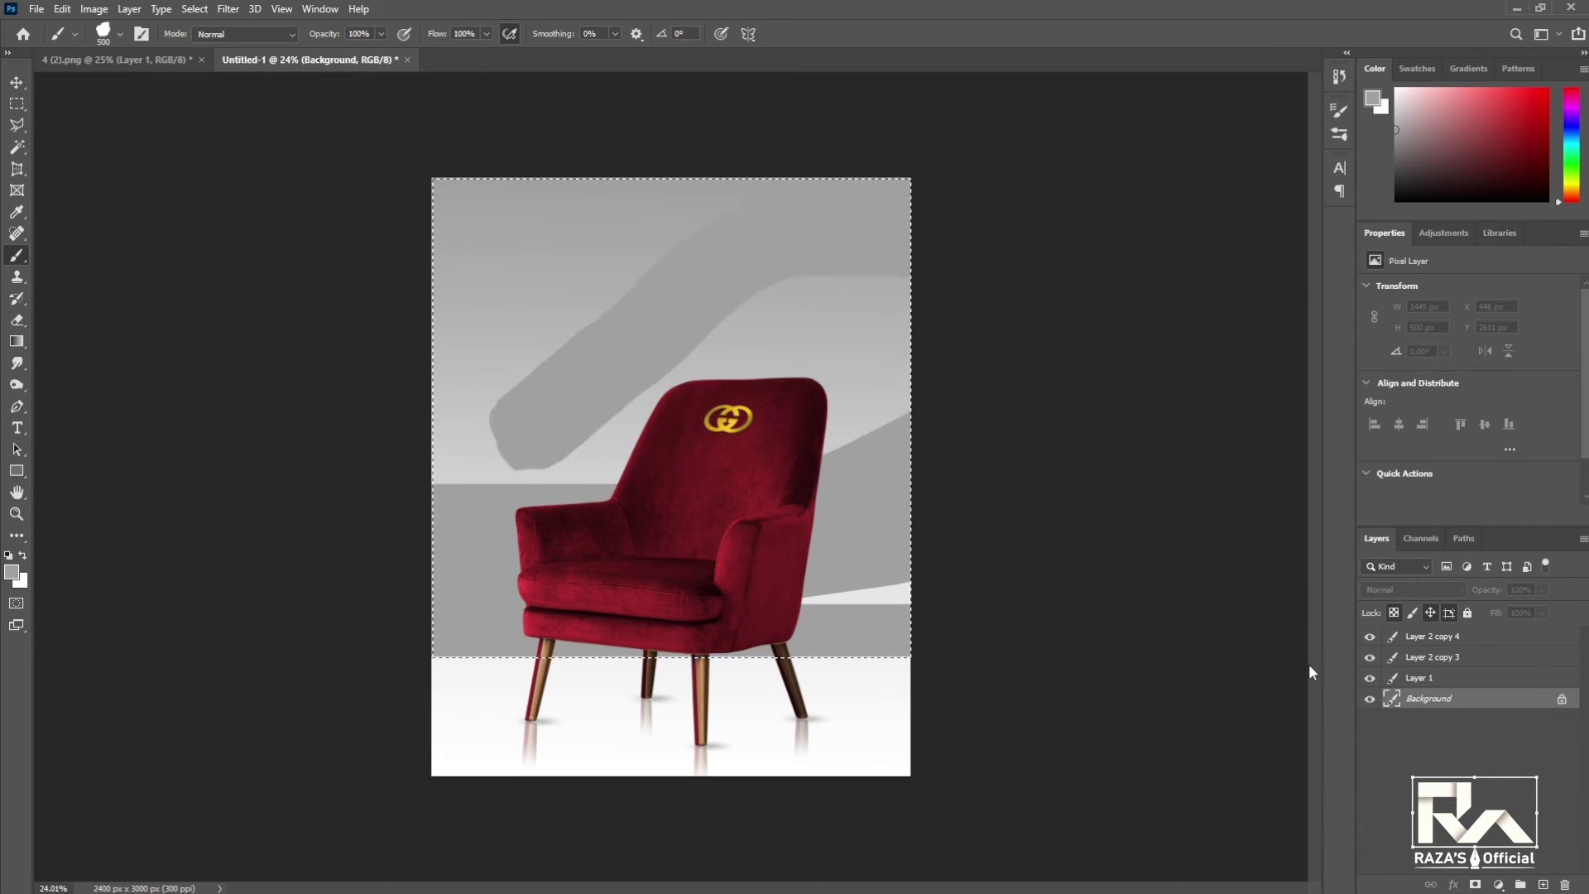
key(ctrl+z)
Select the wall down to the floor line and burn the area beside the chair's right side.
key(m)
drag(422, 170, 1018, 642)
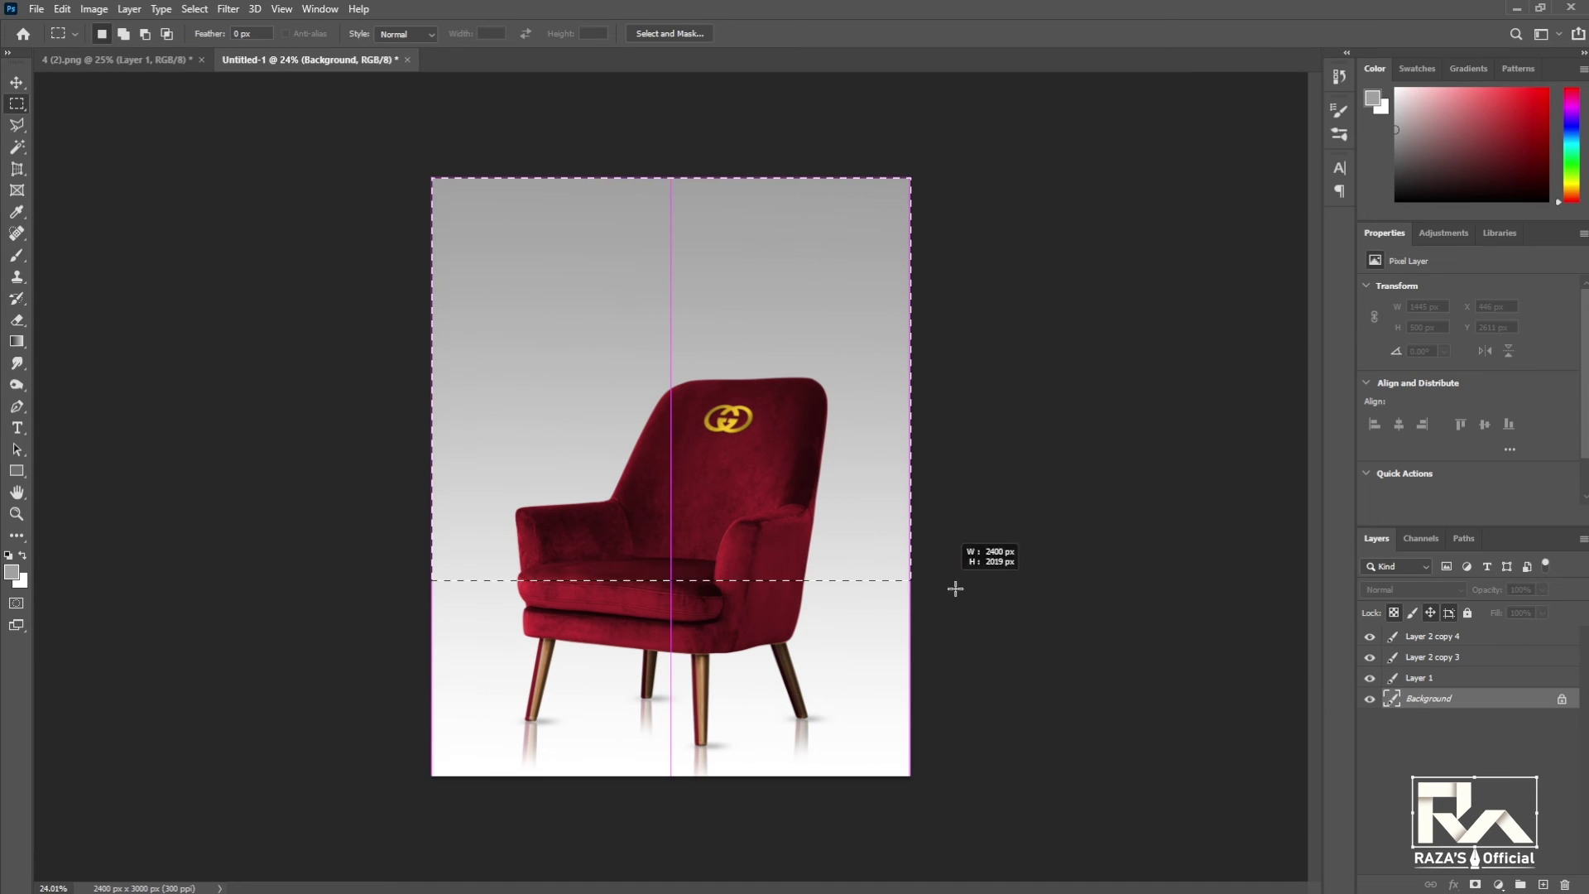
key(b)
right_click(801, 603)
key(o)
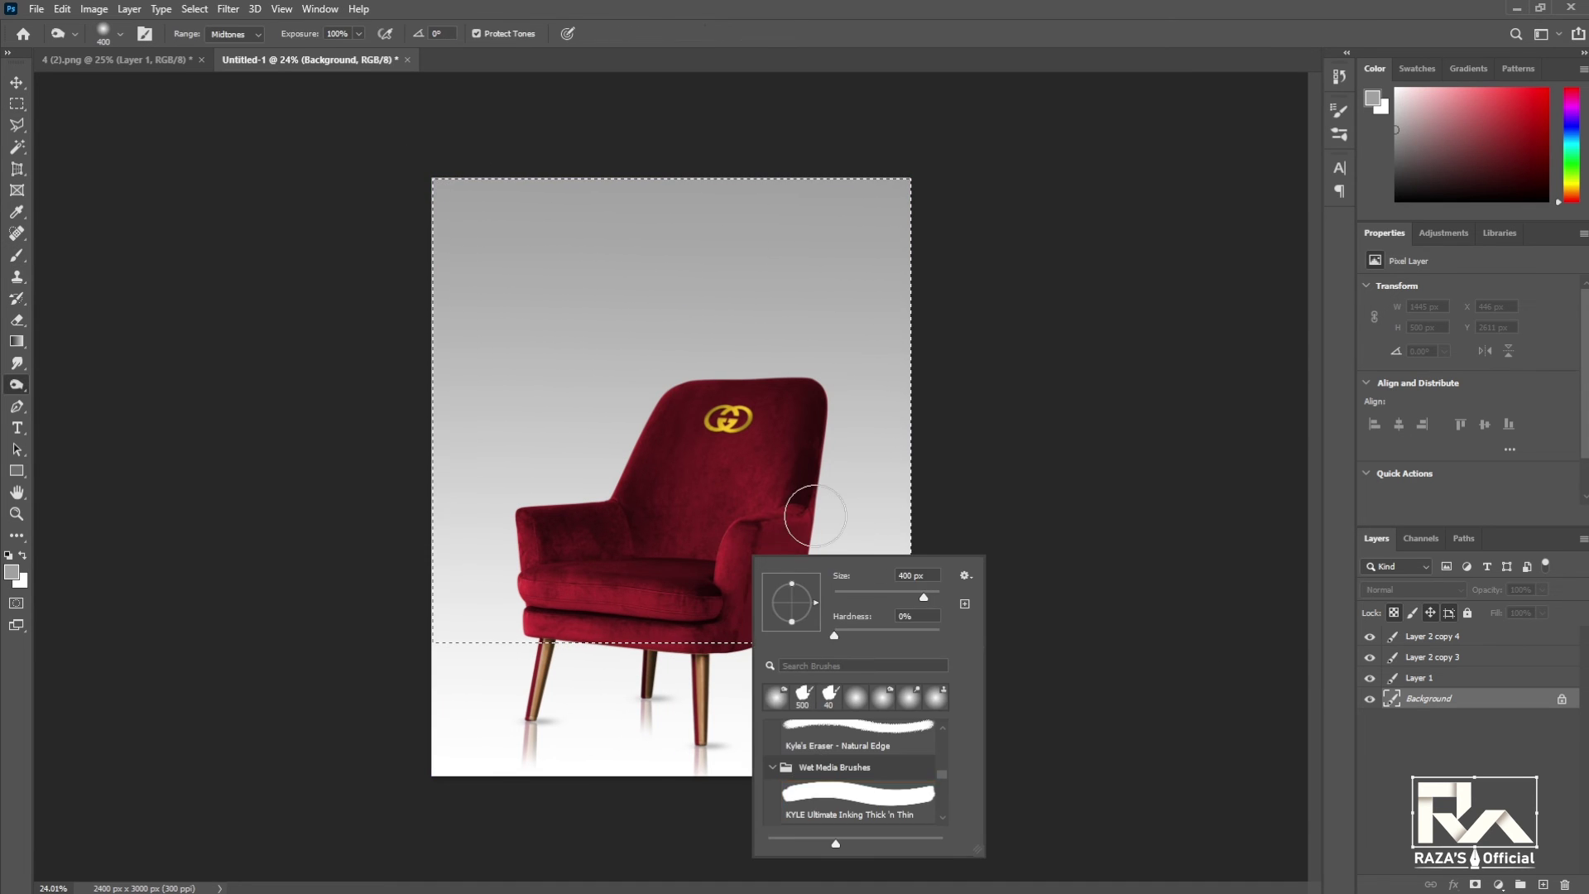
drag(828, 538, 880, 632)
Switch to a soft 500 px brush with low flow for gentle shading.
key(b)
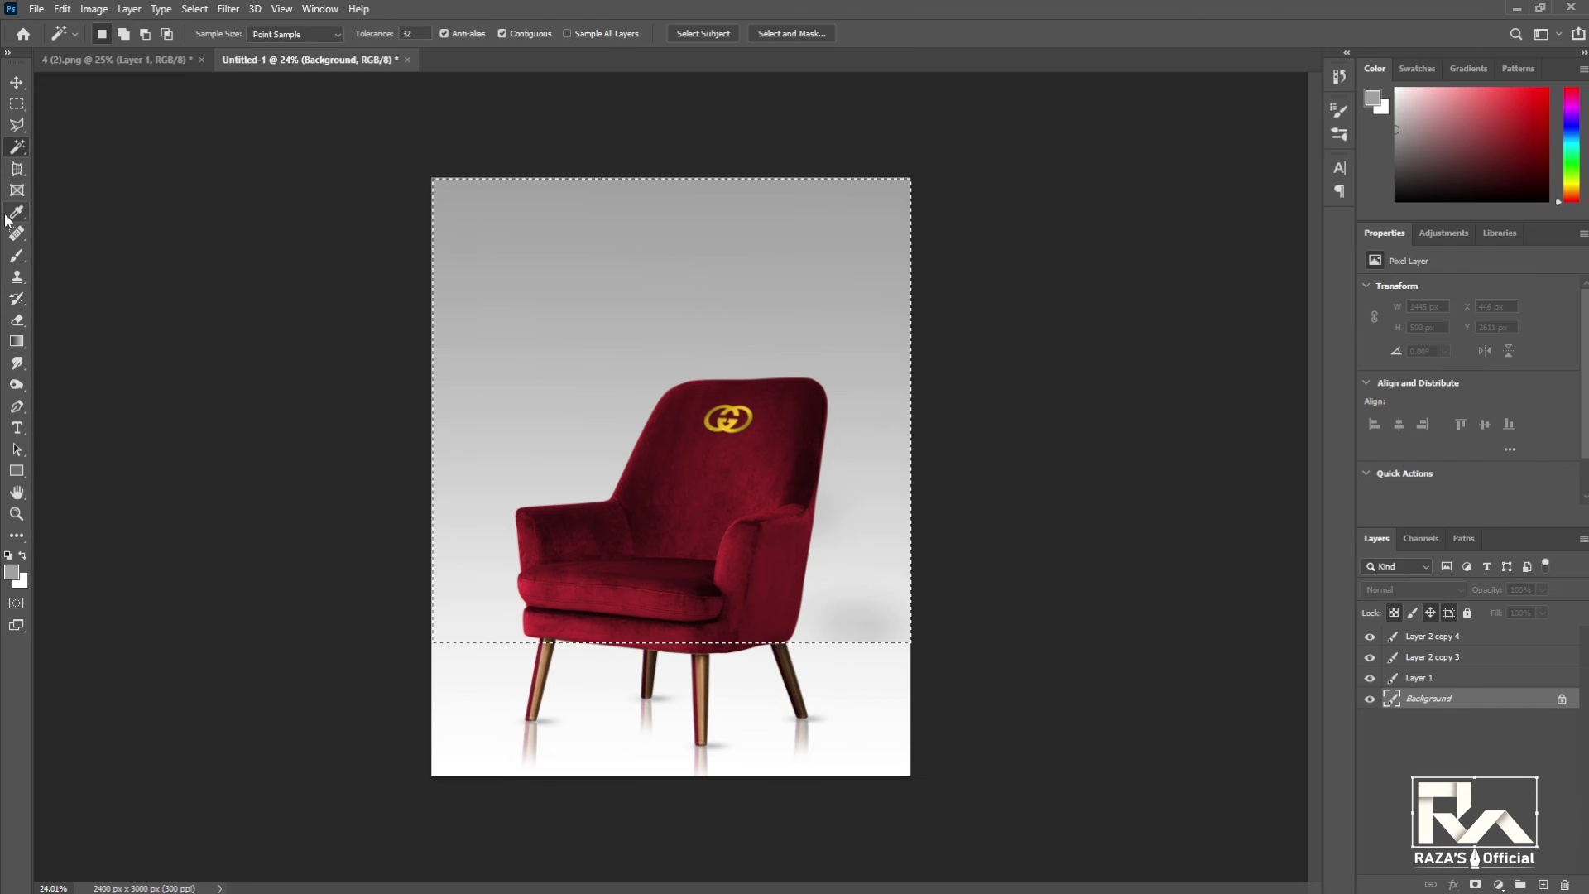
click(105, 35)
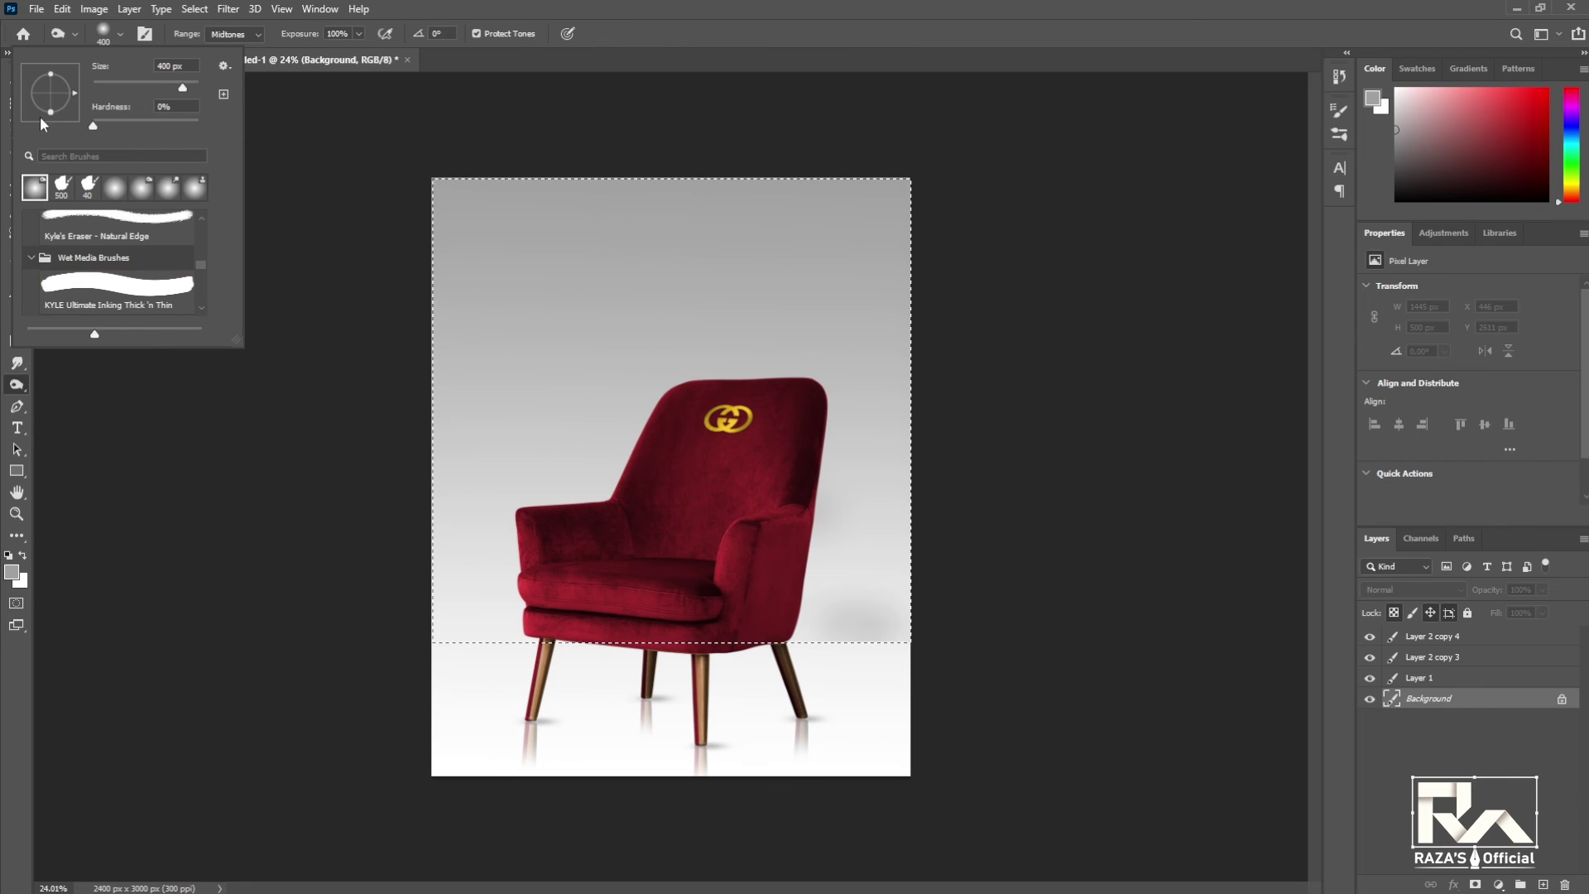
key(o)
click(144, 36)
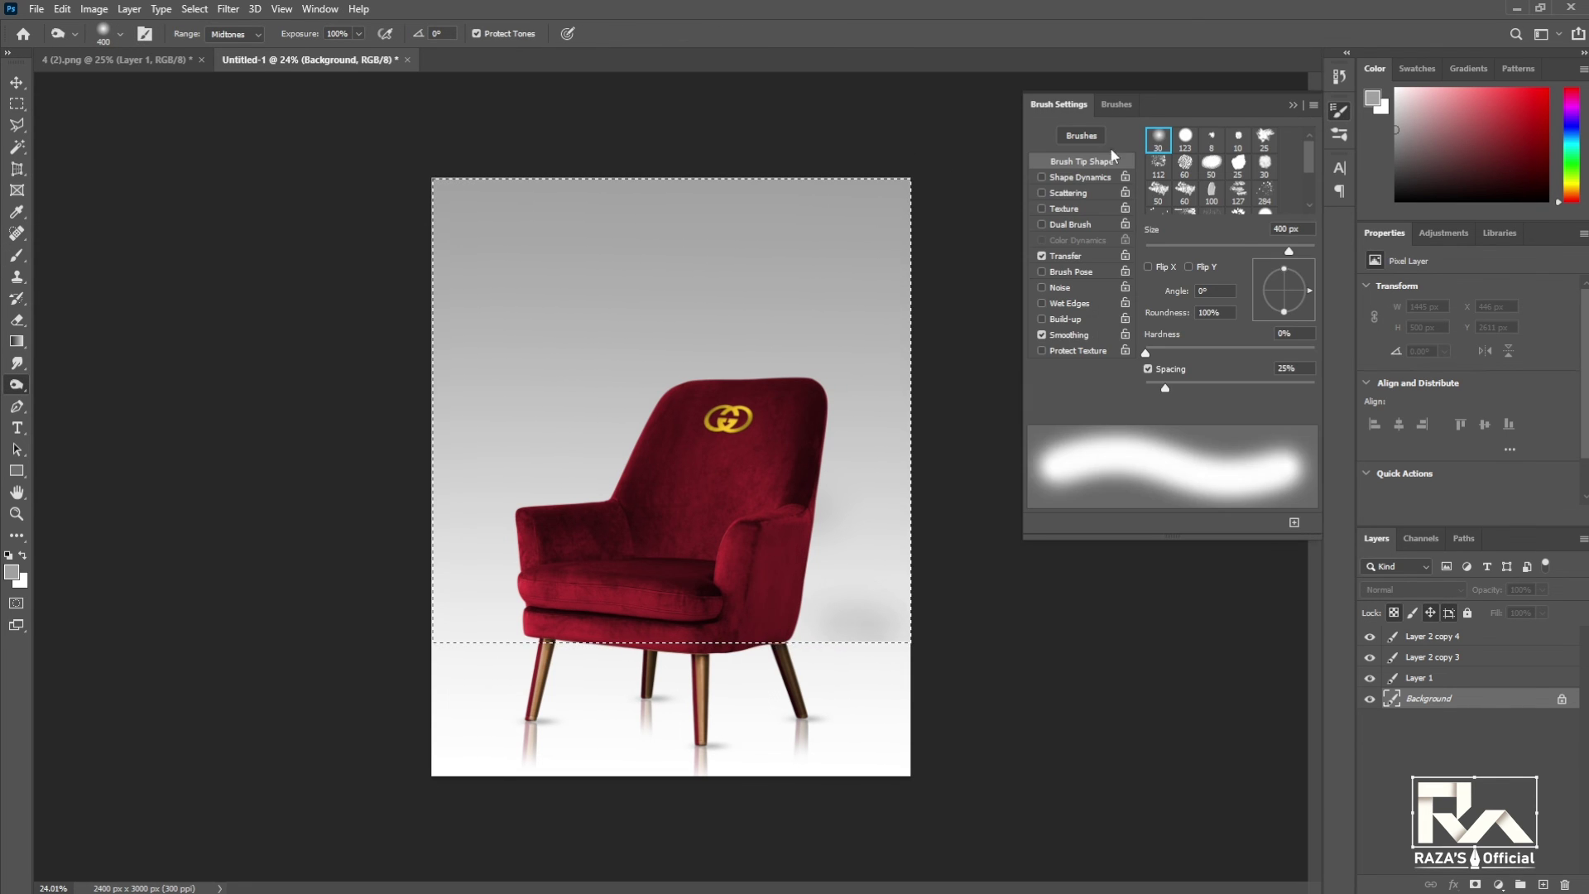
key(b)
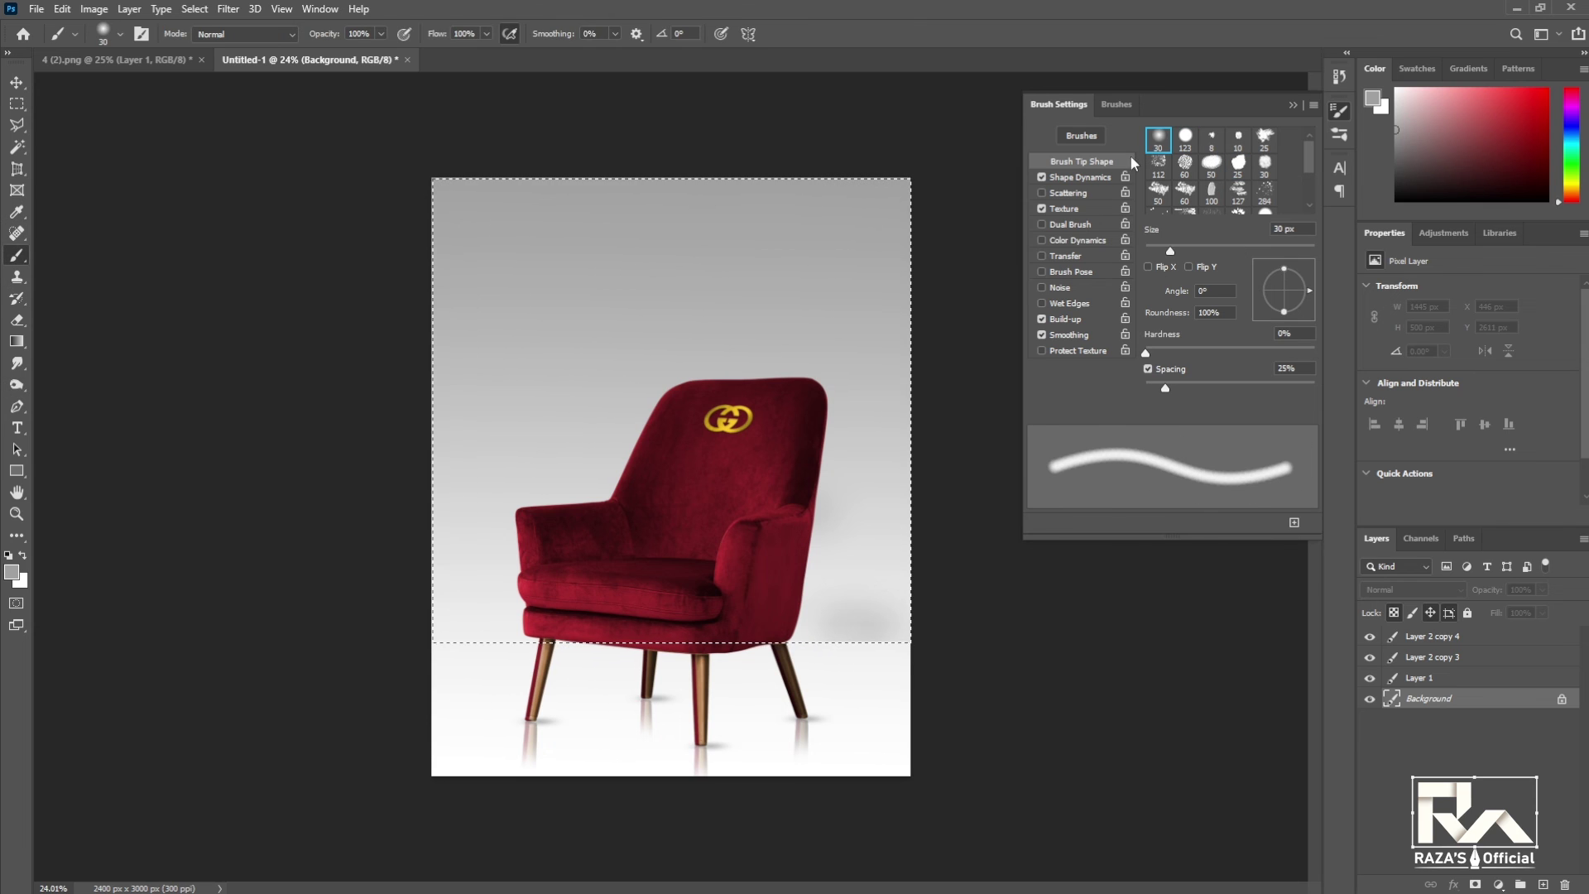
key(bracketright)
key(bracketright)
key(bracketright)
key(shift+2)
key(shift+2)
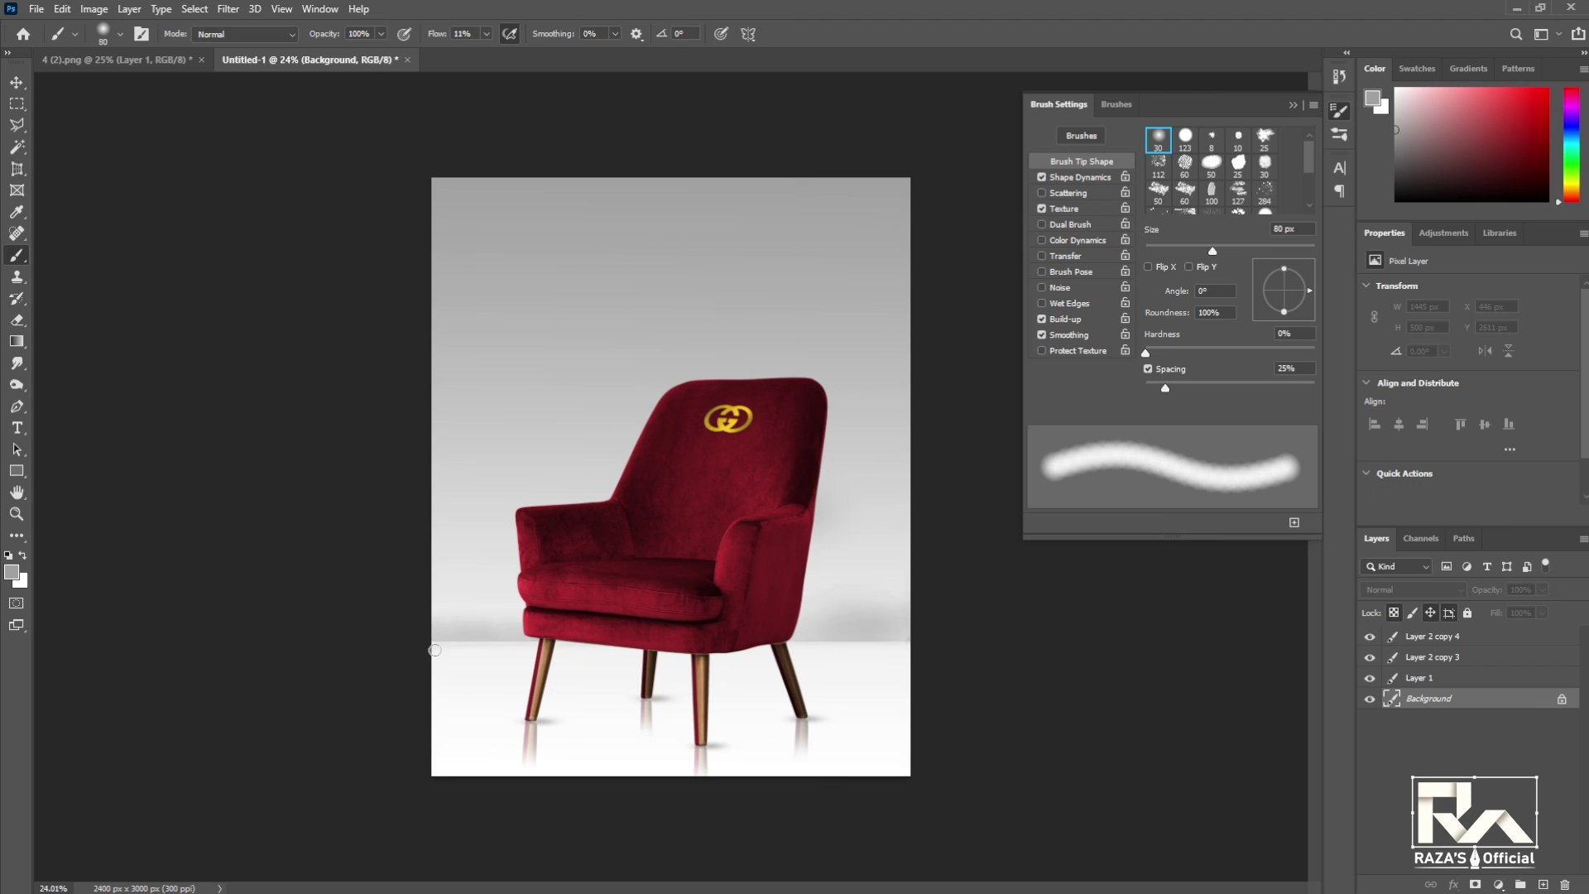
Enlarge the brush further to shade the wall along the floor line.
key(o)
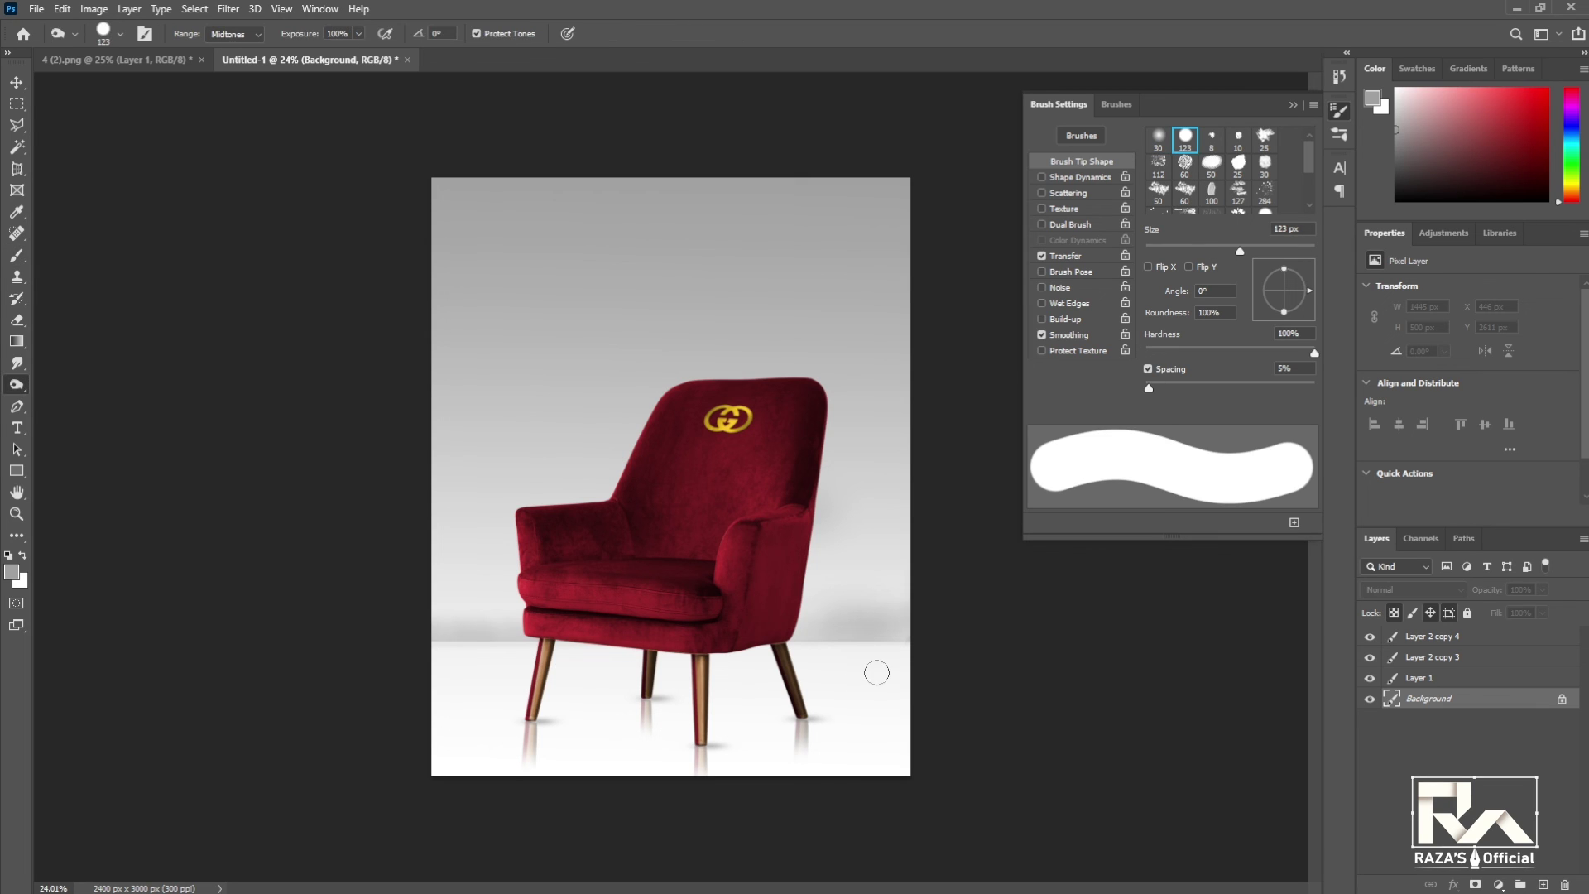
key(b)
key(bracketright)
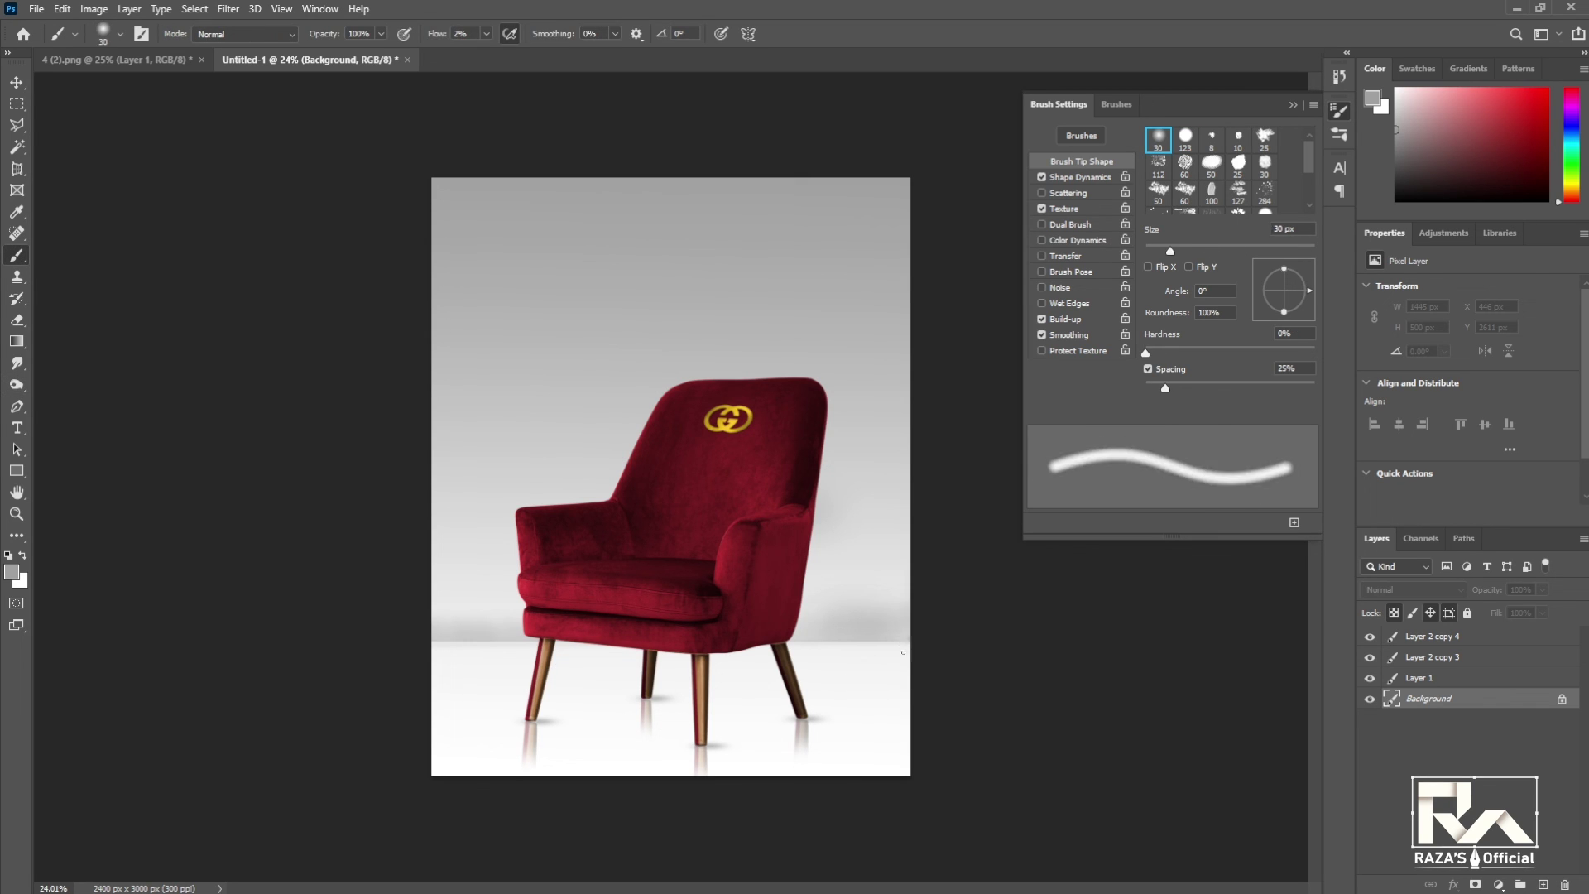
key(bracketright)
key(bracketright)
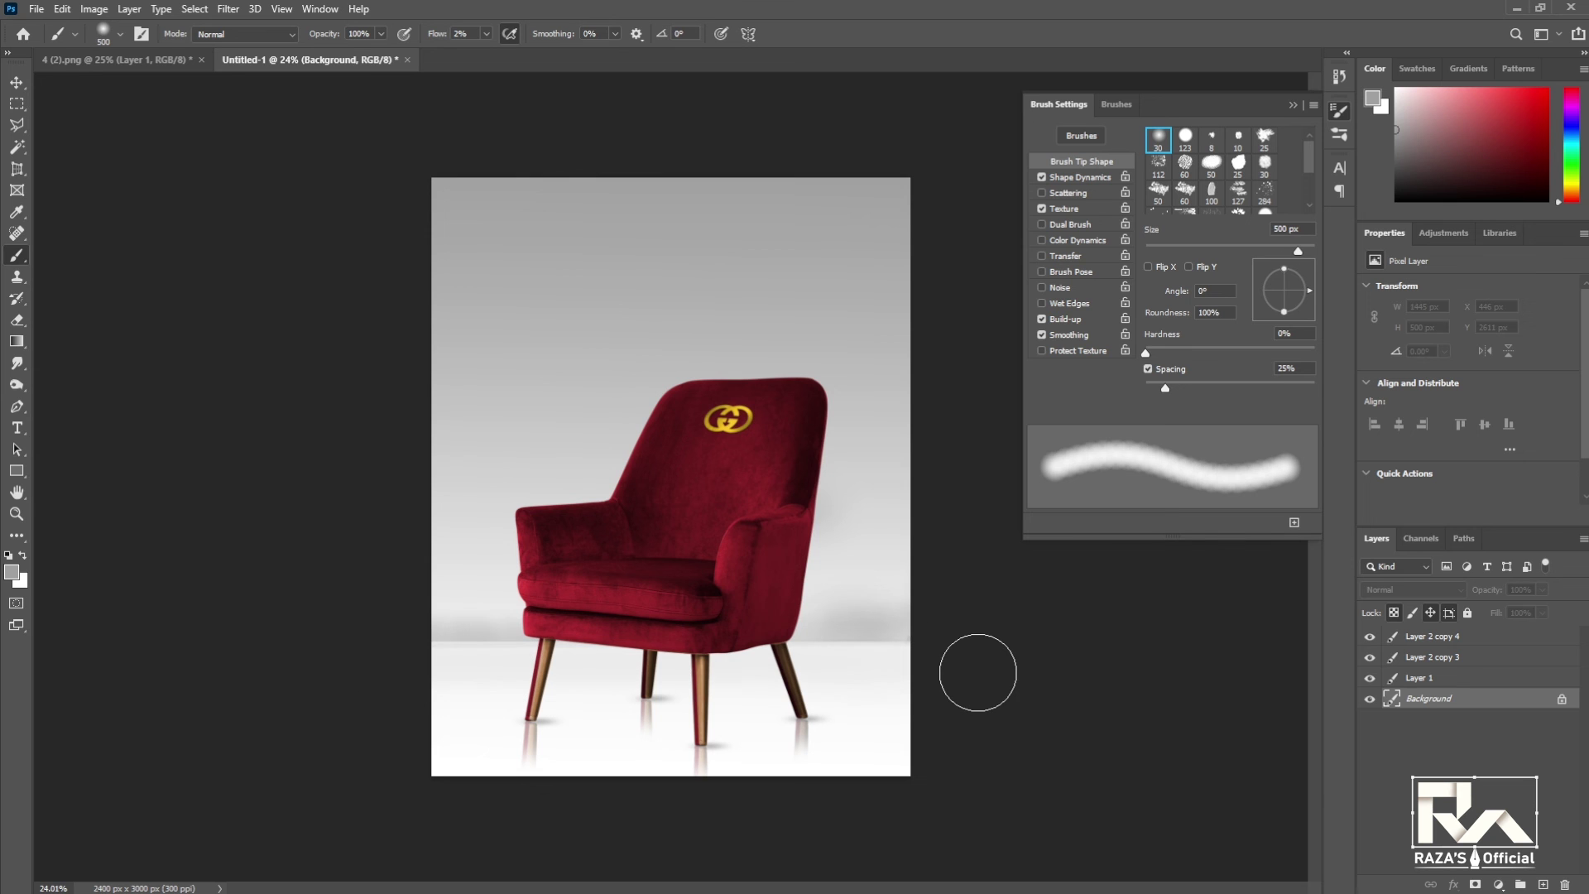